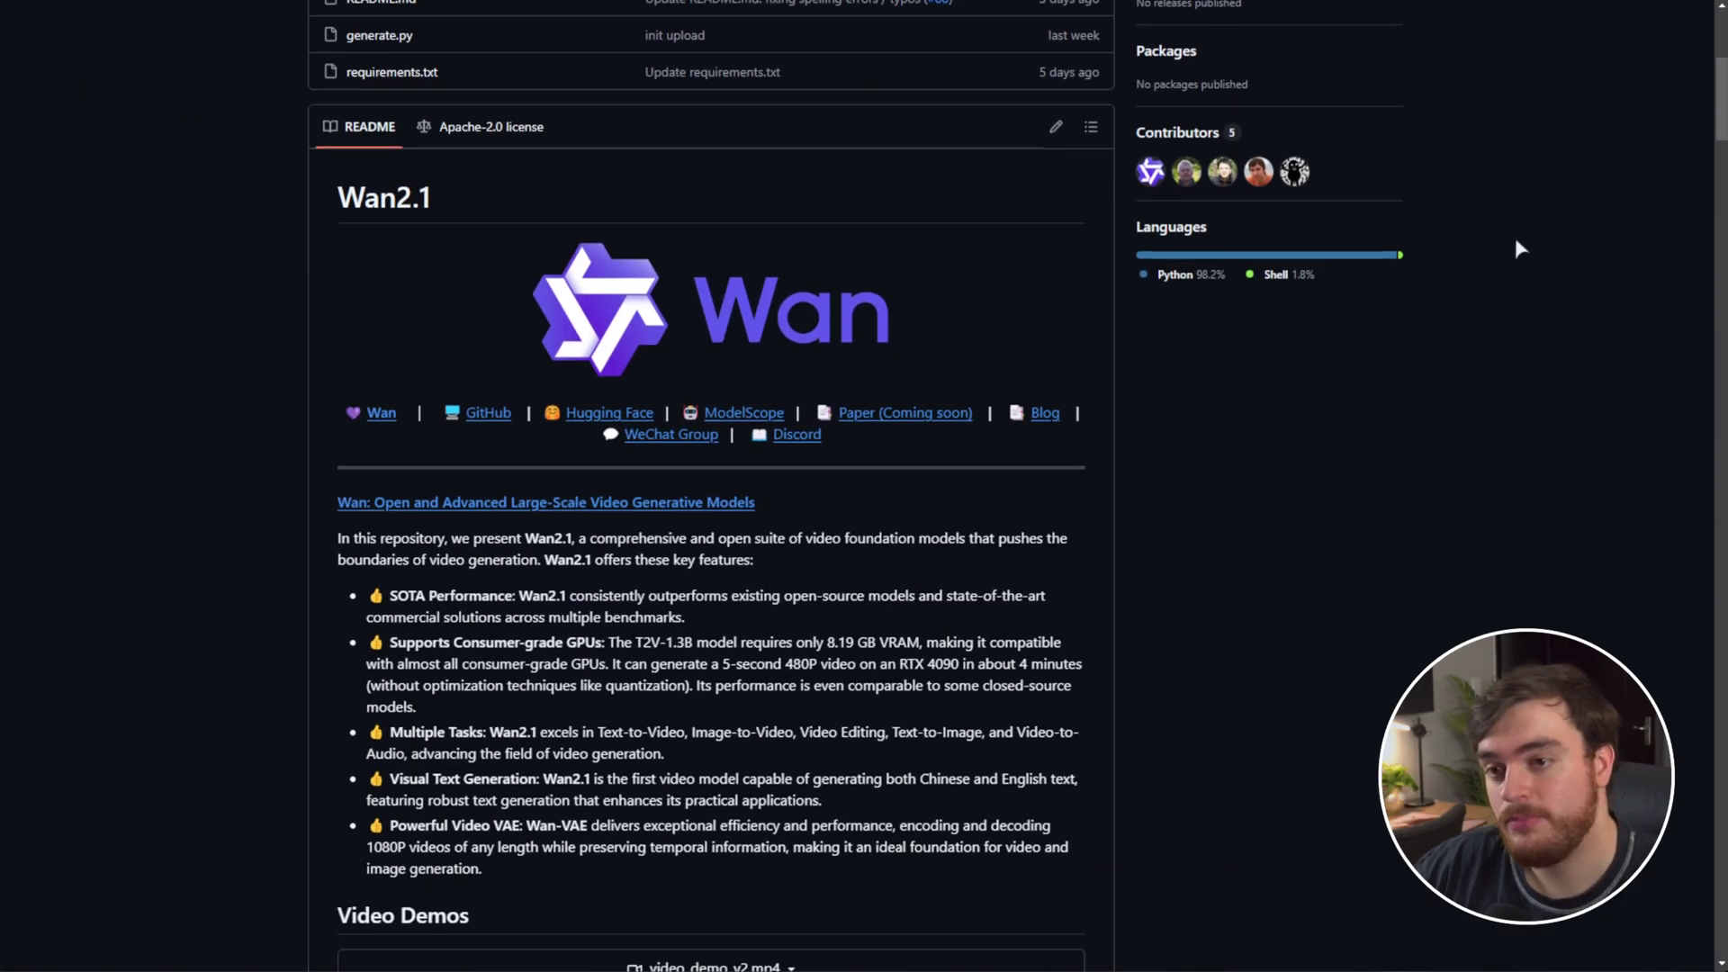
scroll(1546, 276, down, 5)
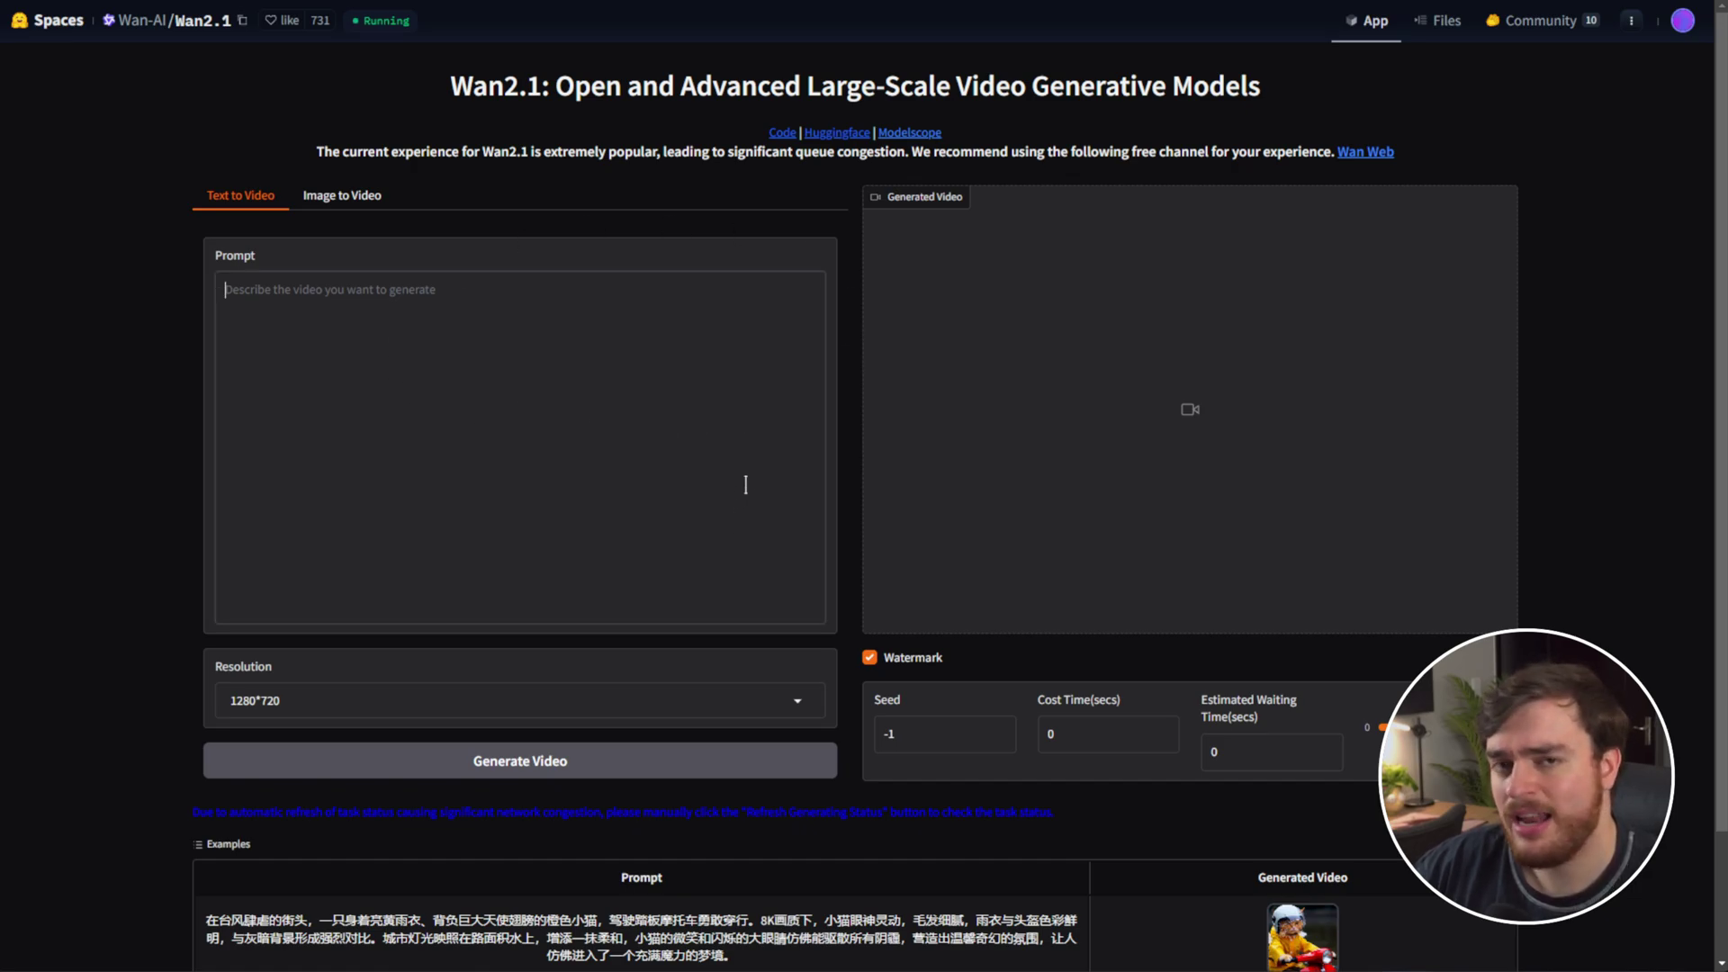
- Scroll through the Wan2.1 GitHub README and then the Hugging Face Wan2.1 Space page
scroll(745, 485, down, 2)
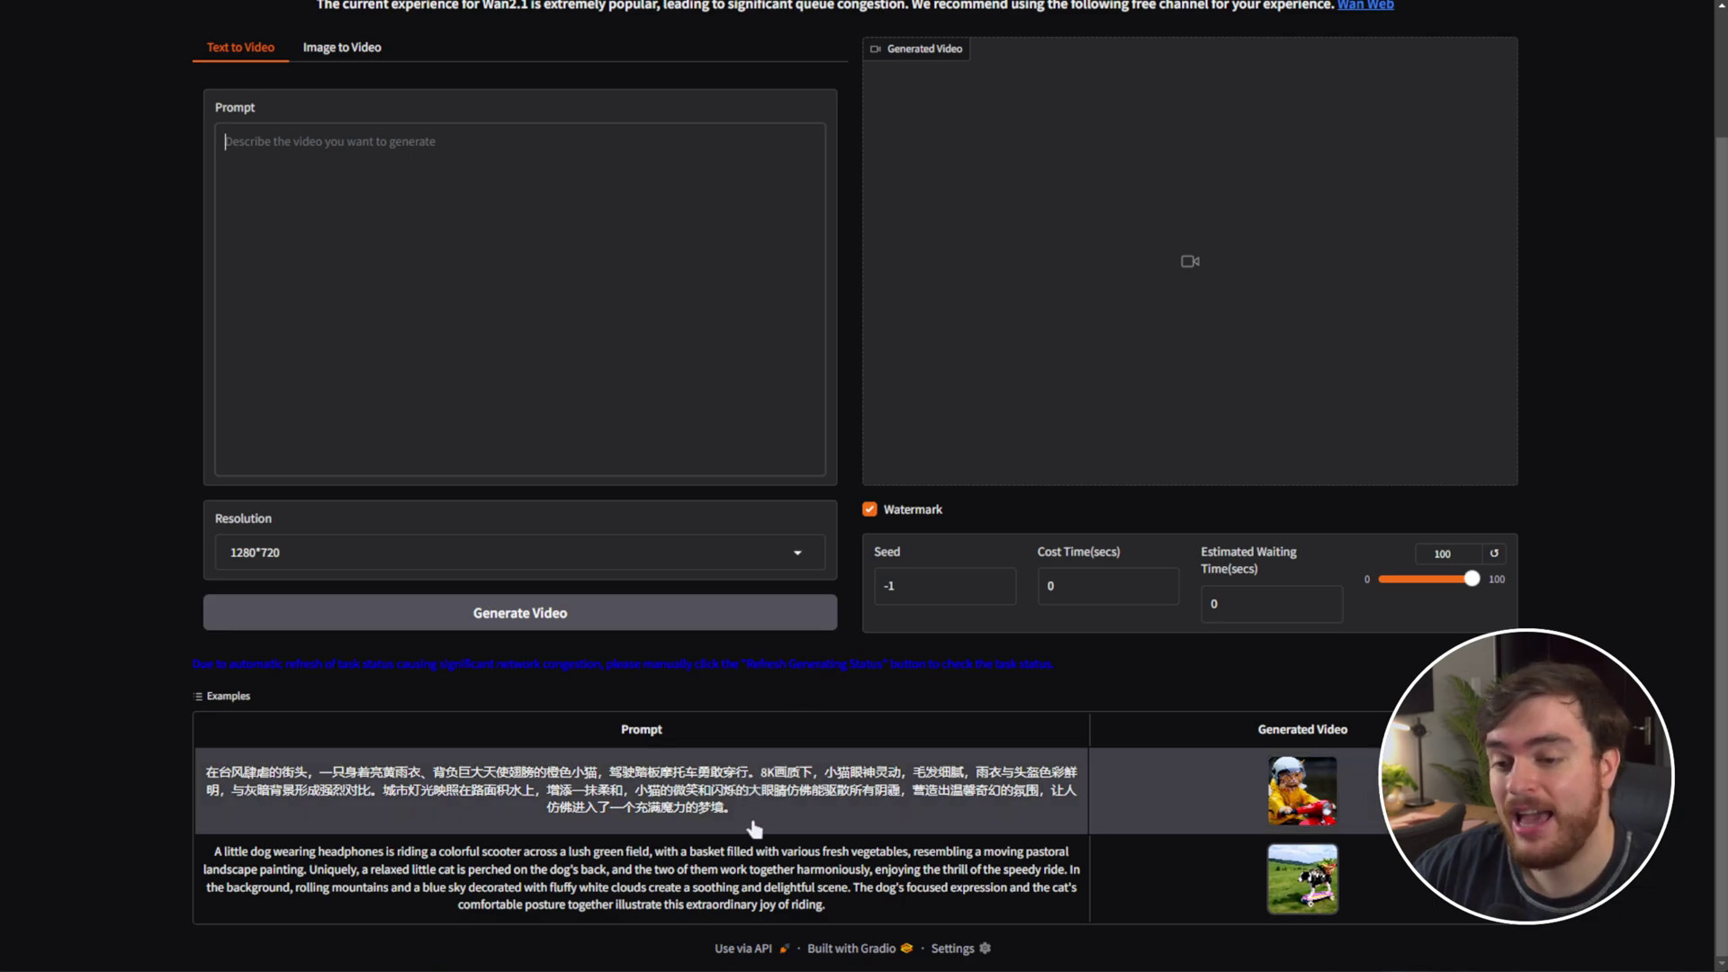
scroll(1113, 257, up, 2)
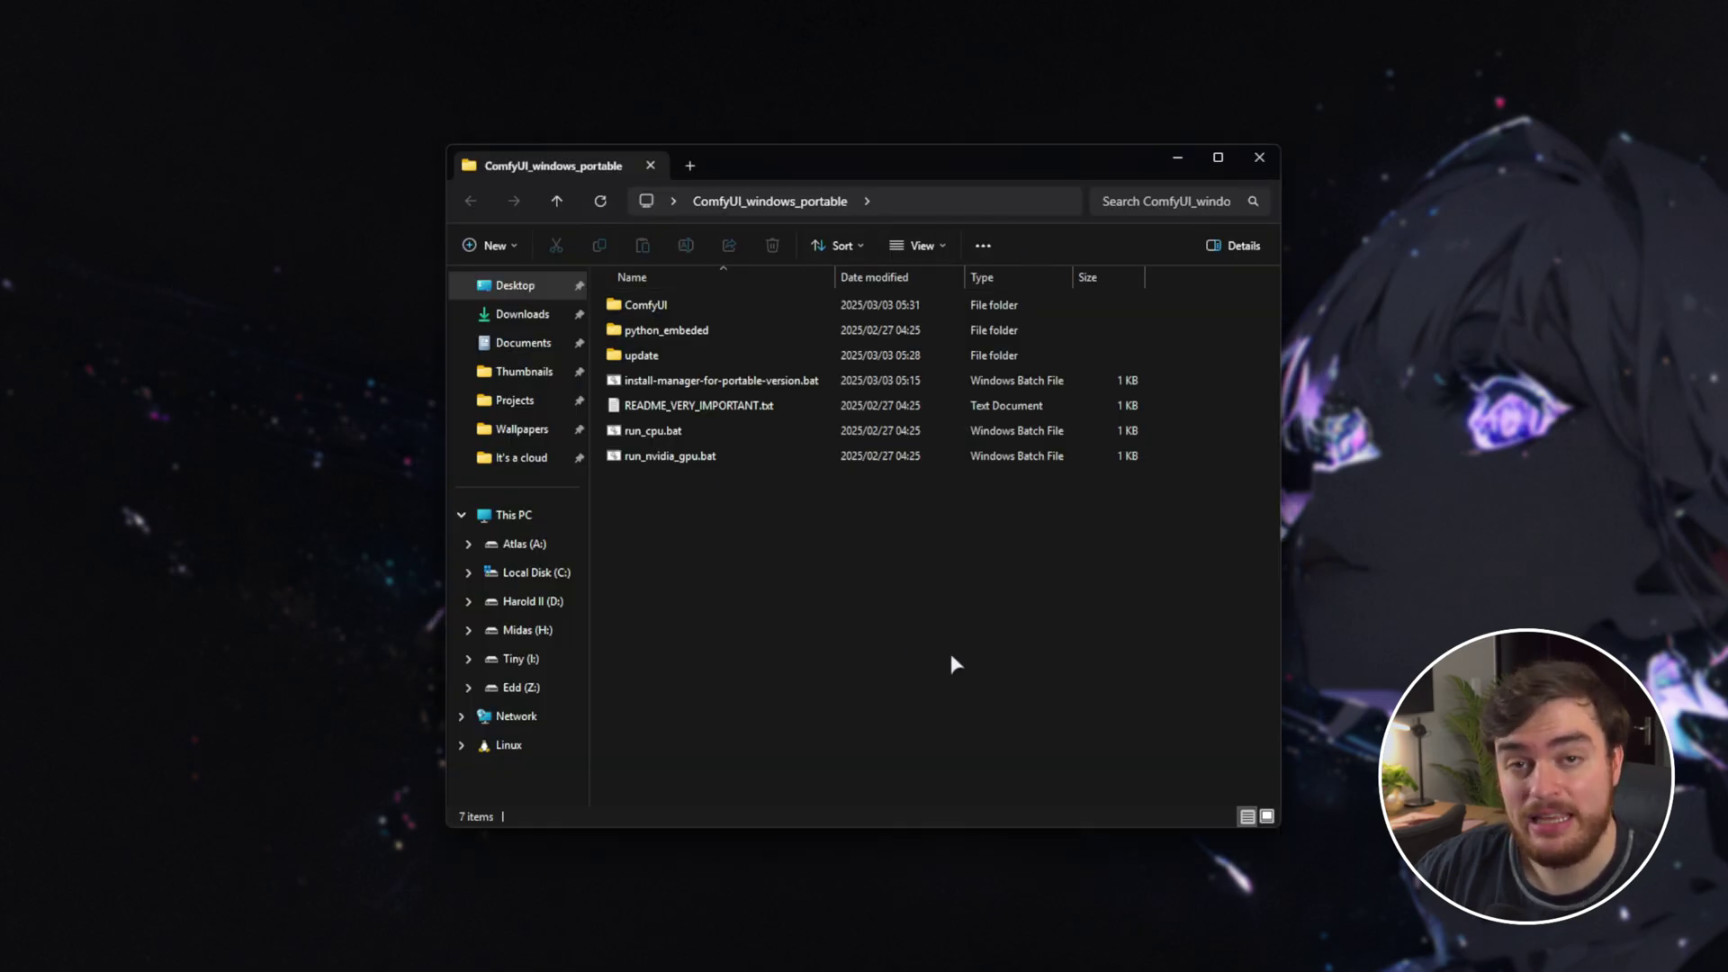
- Start ComfyUI with the run_nvidia_gpu.bat GPU launcher in ComfyUI_windows_portable
drag(990, 663, 794, 287)
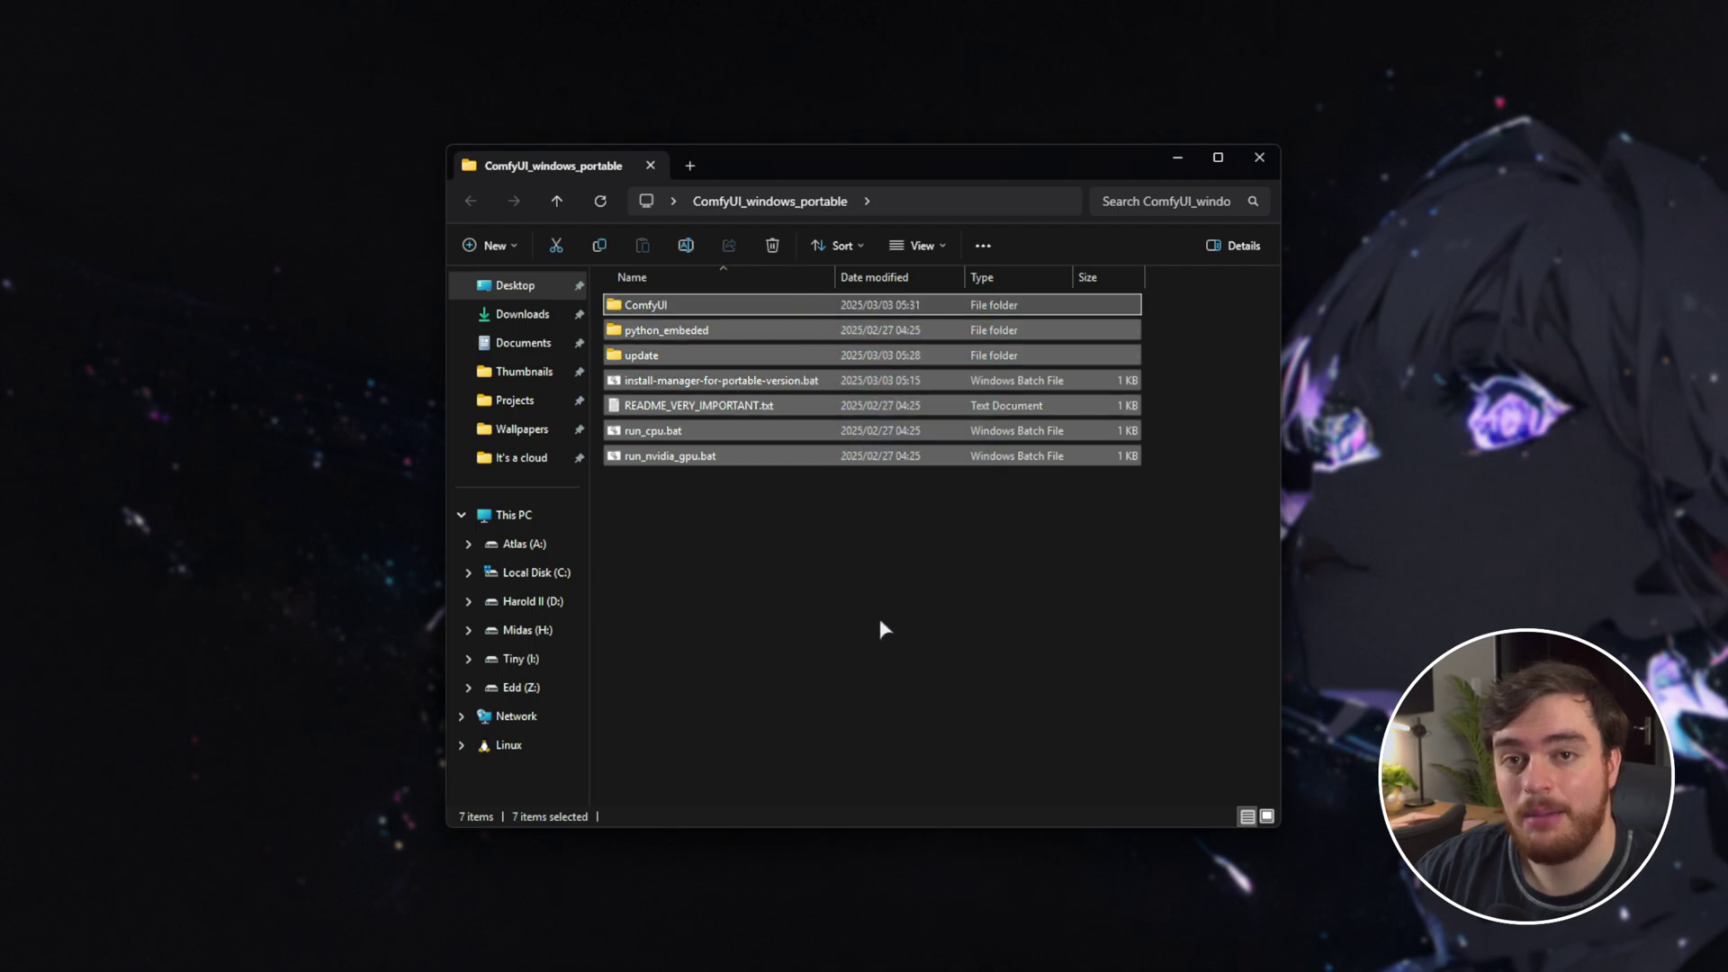
click(880, 621)
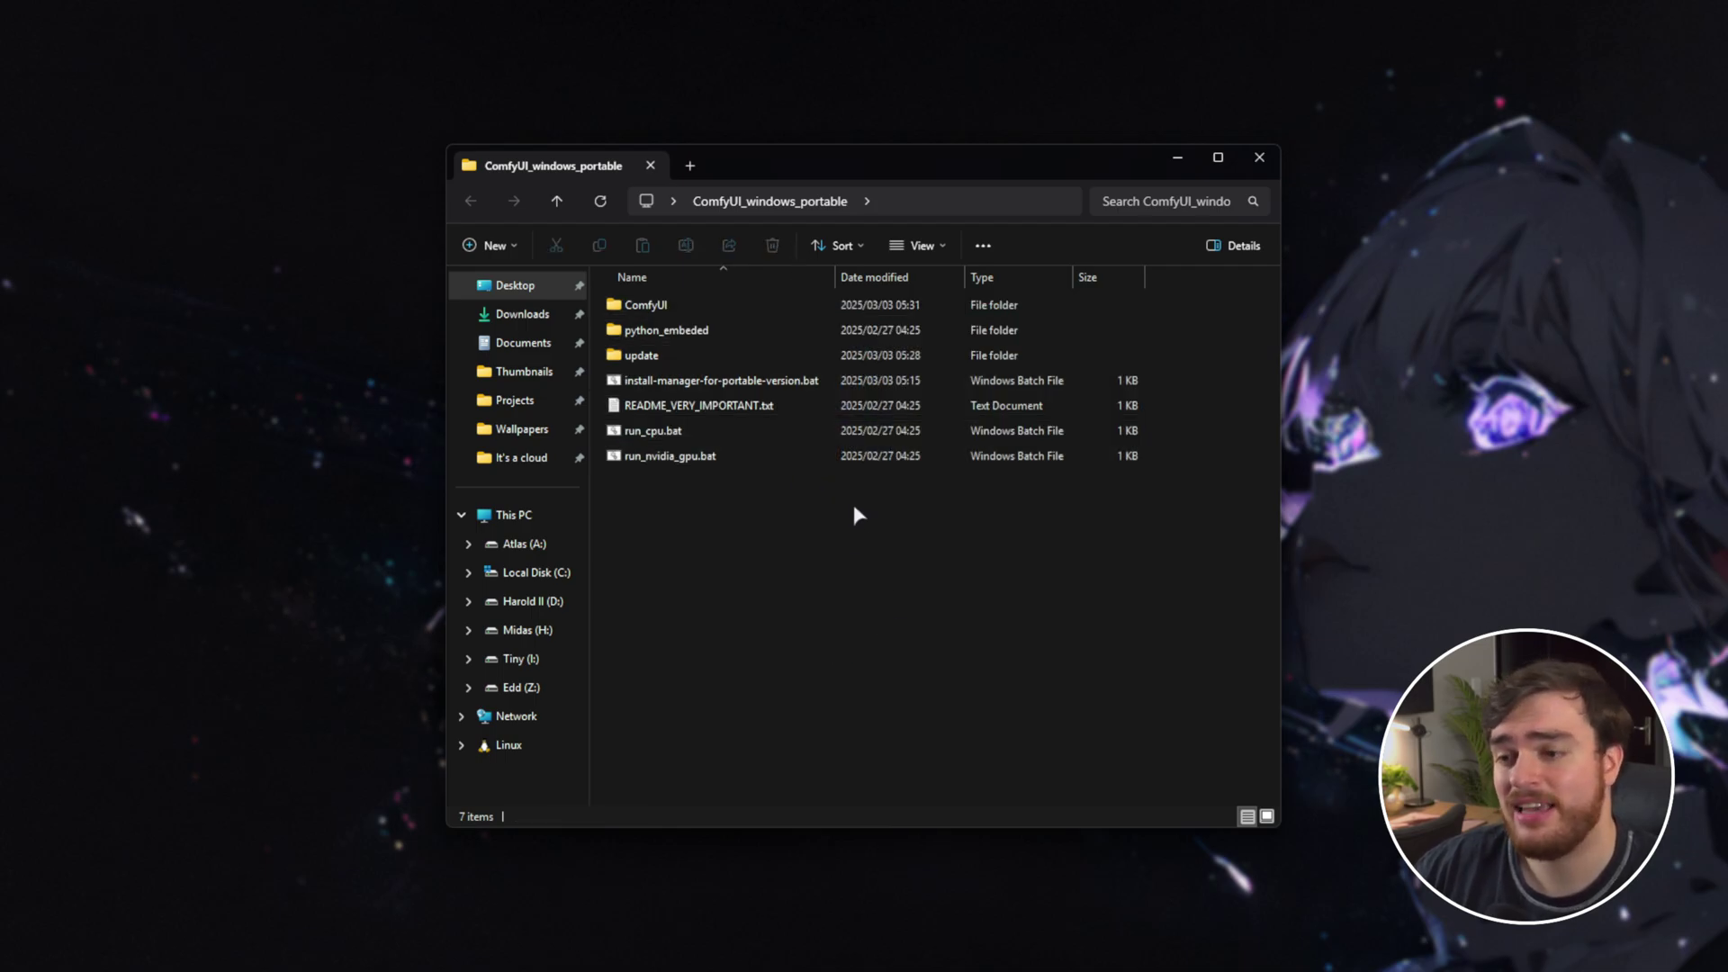
click(866, 457)
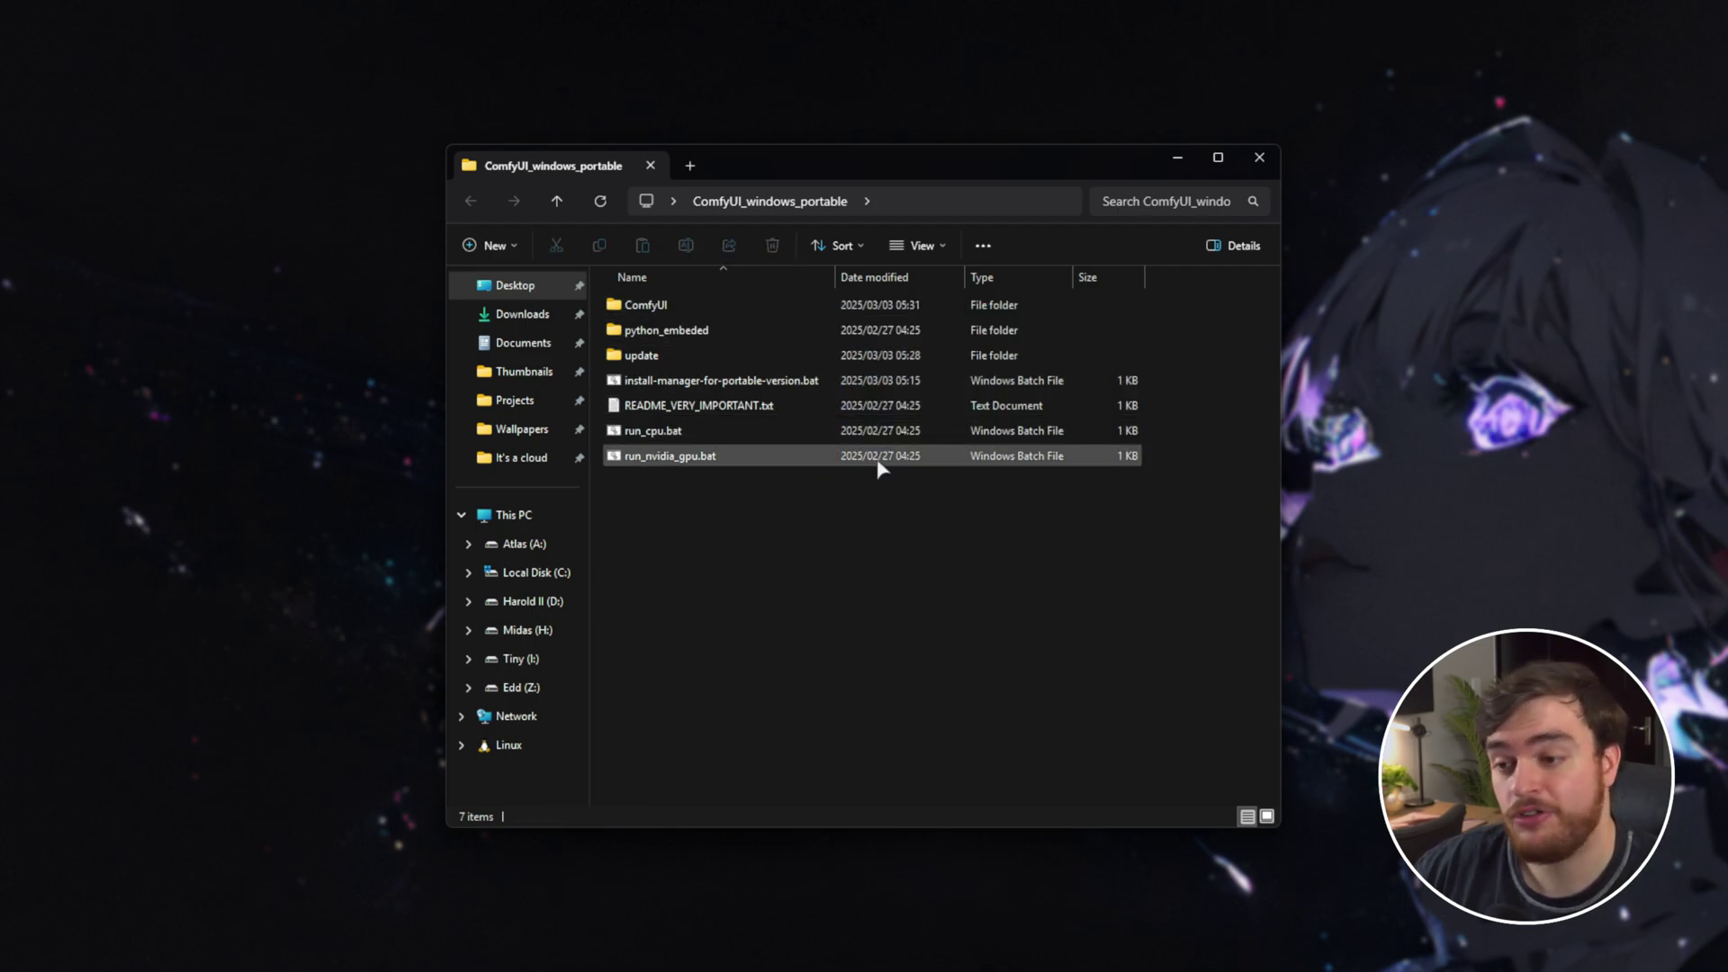
double_click(832, 458)
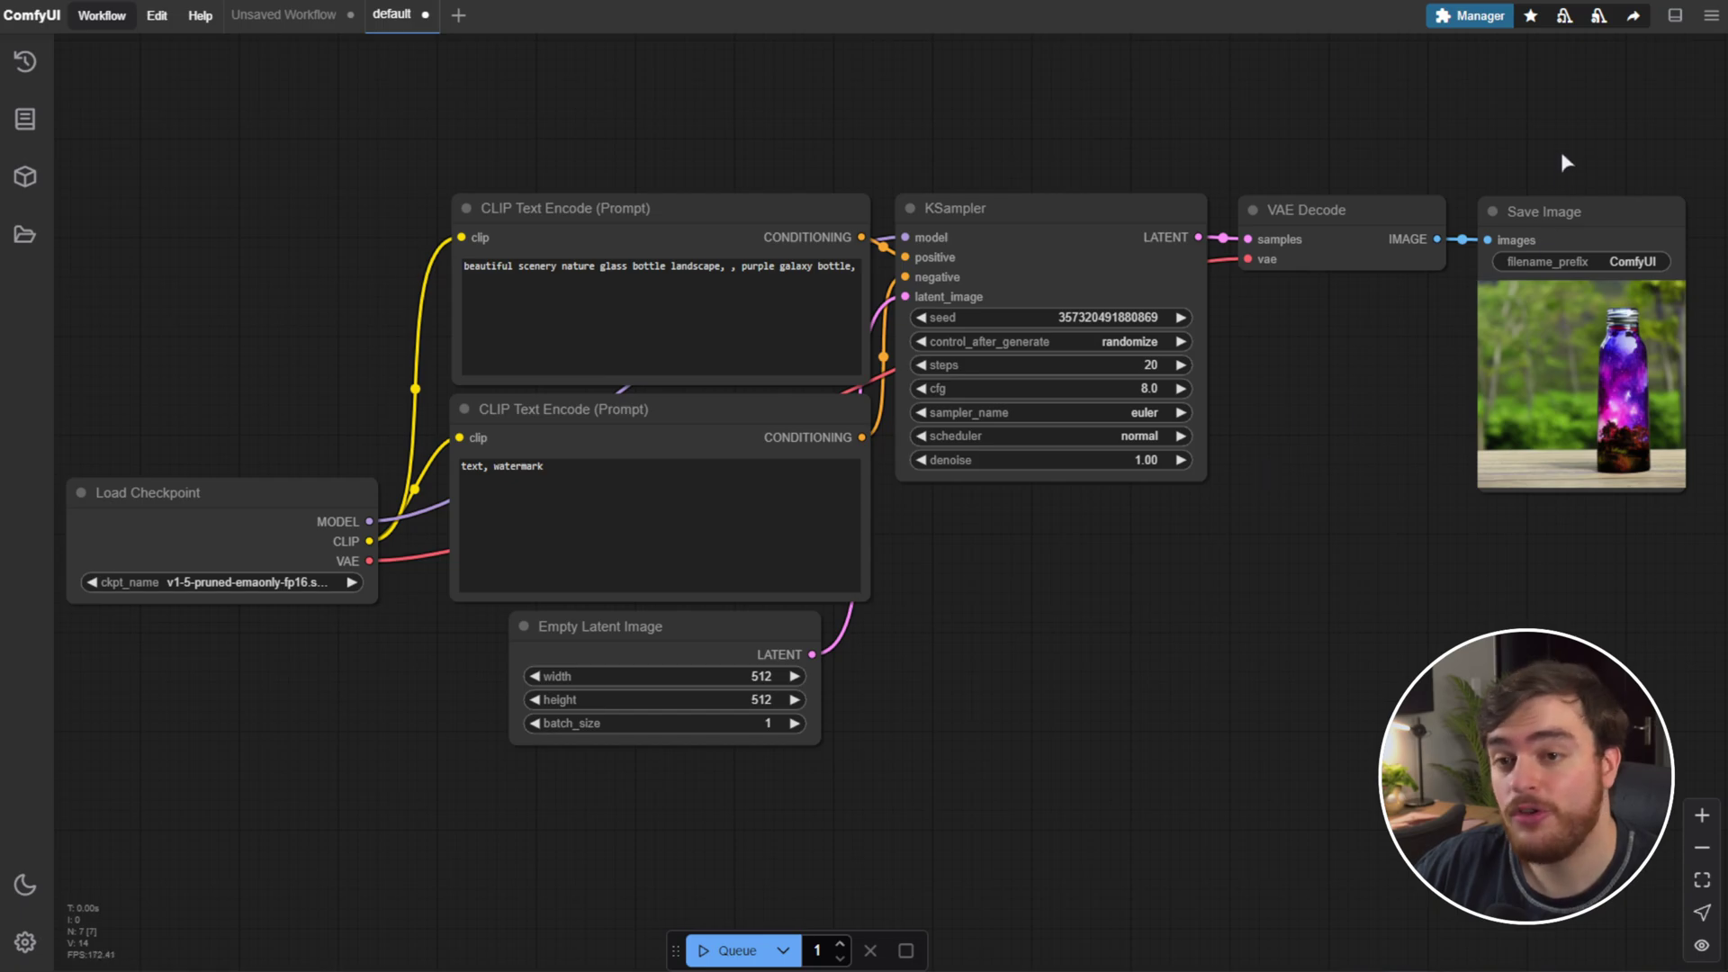
click(1470, 15)
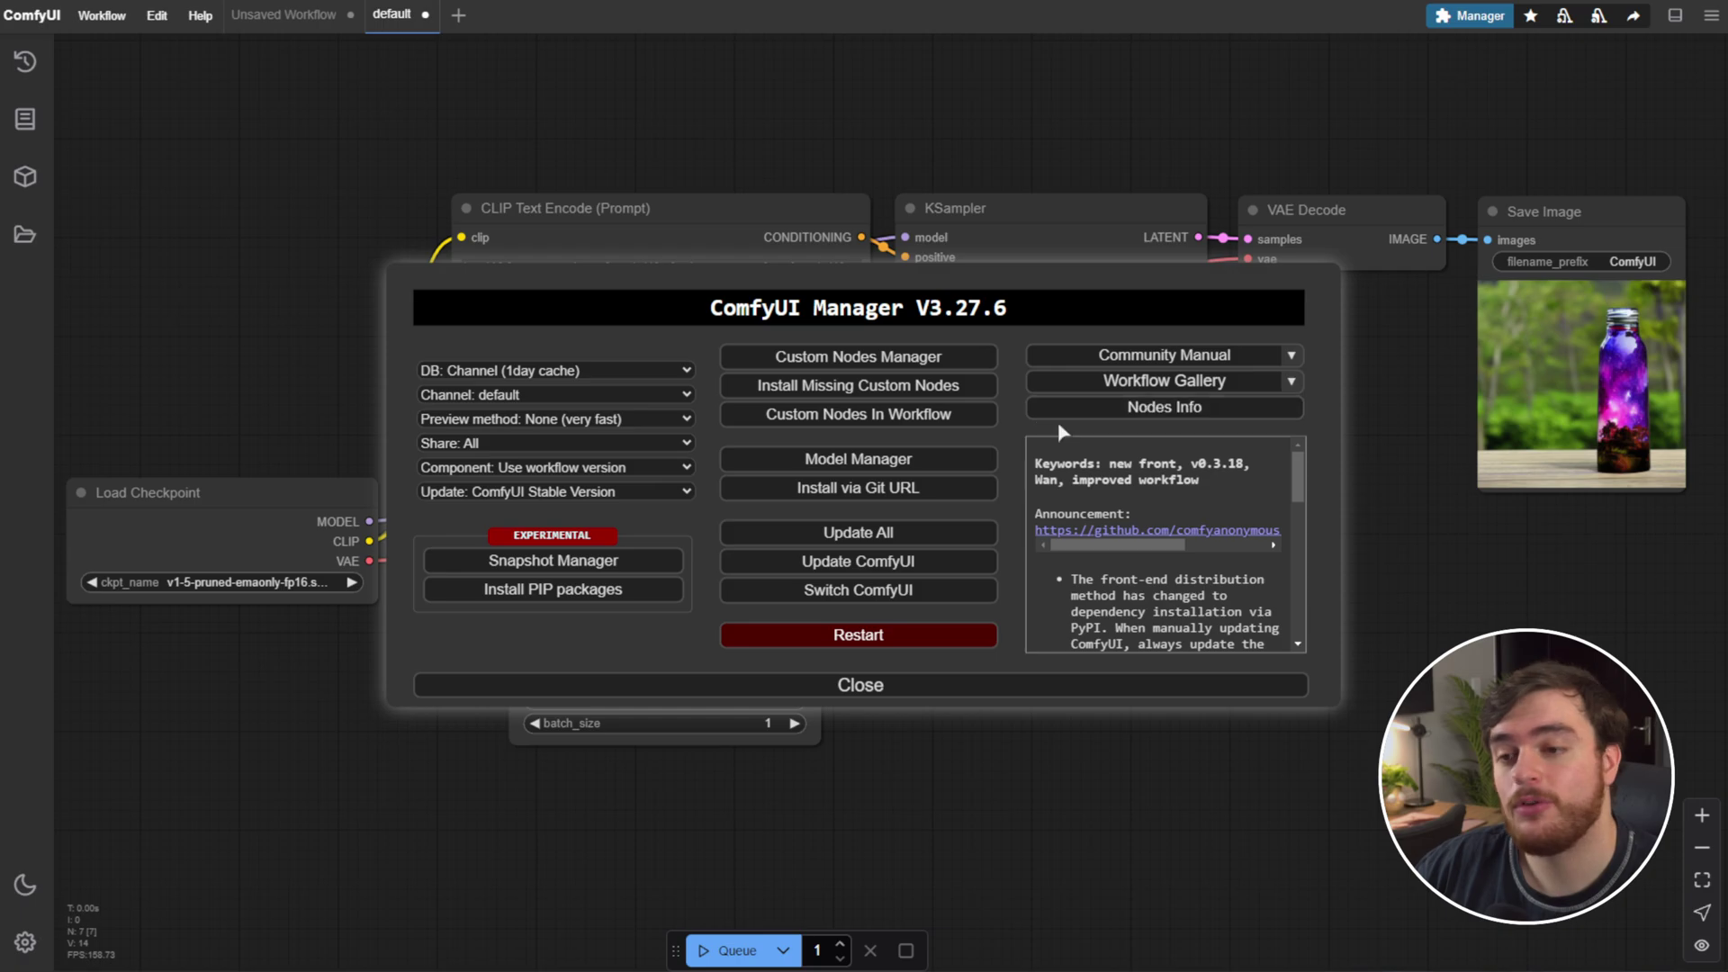
click(991, 691)
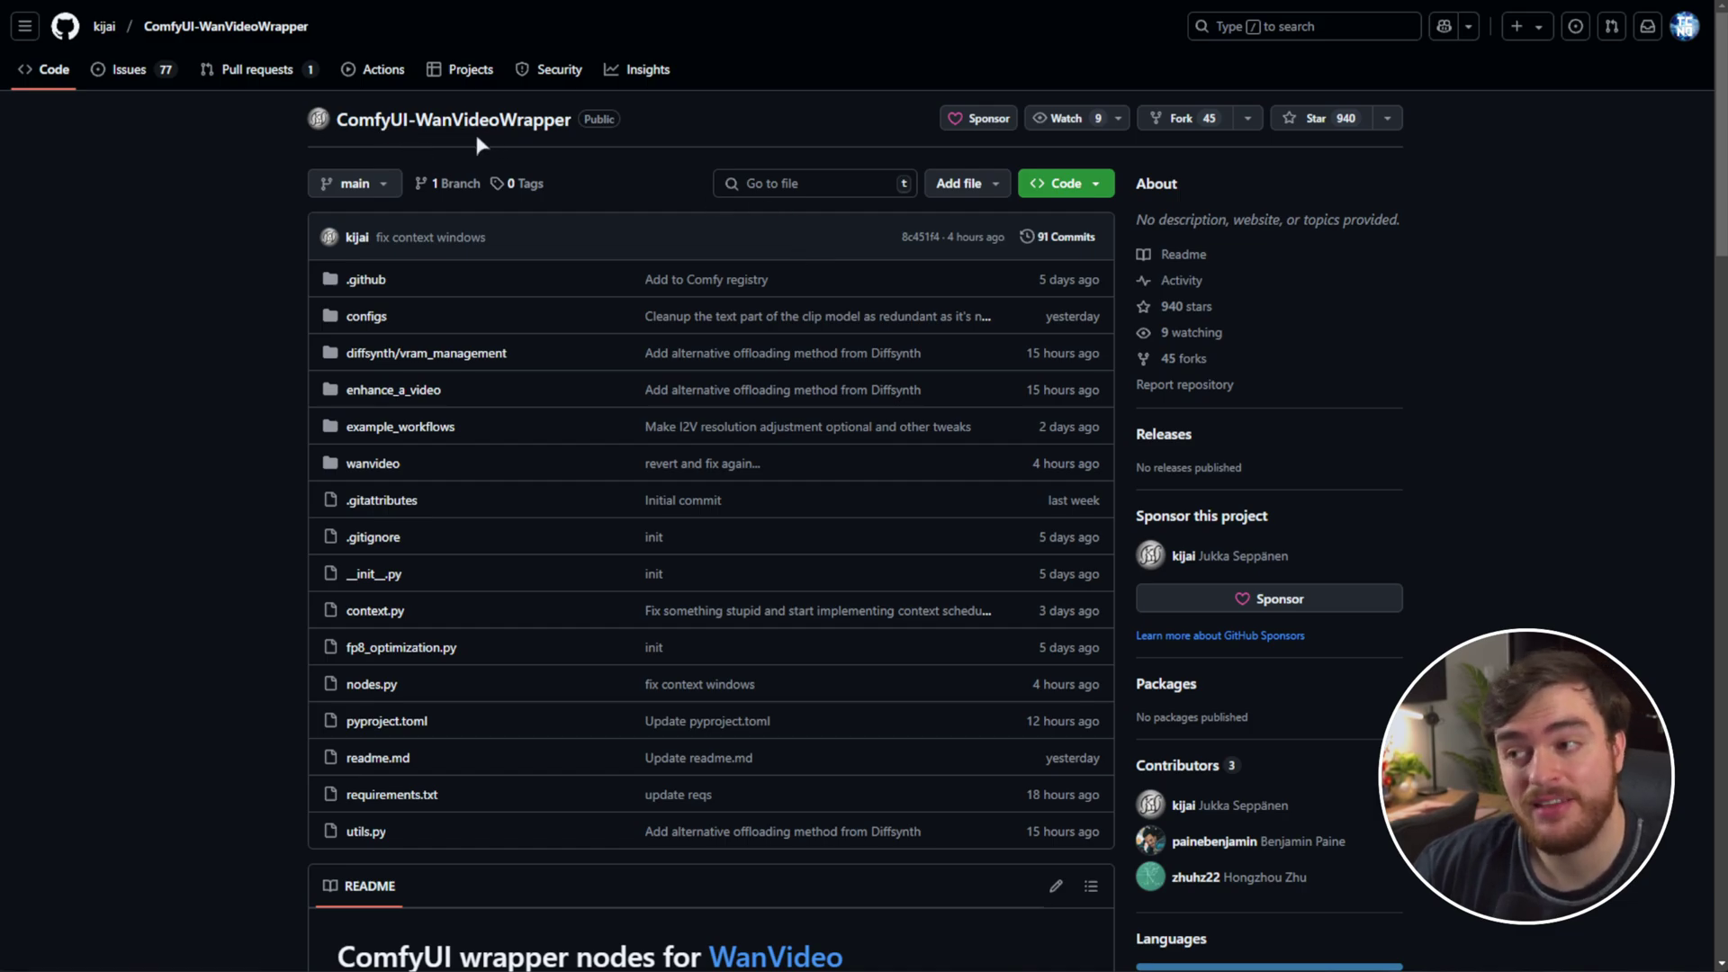
scroll(275, 225, down, 6)
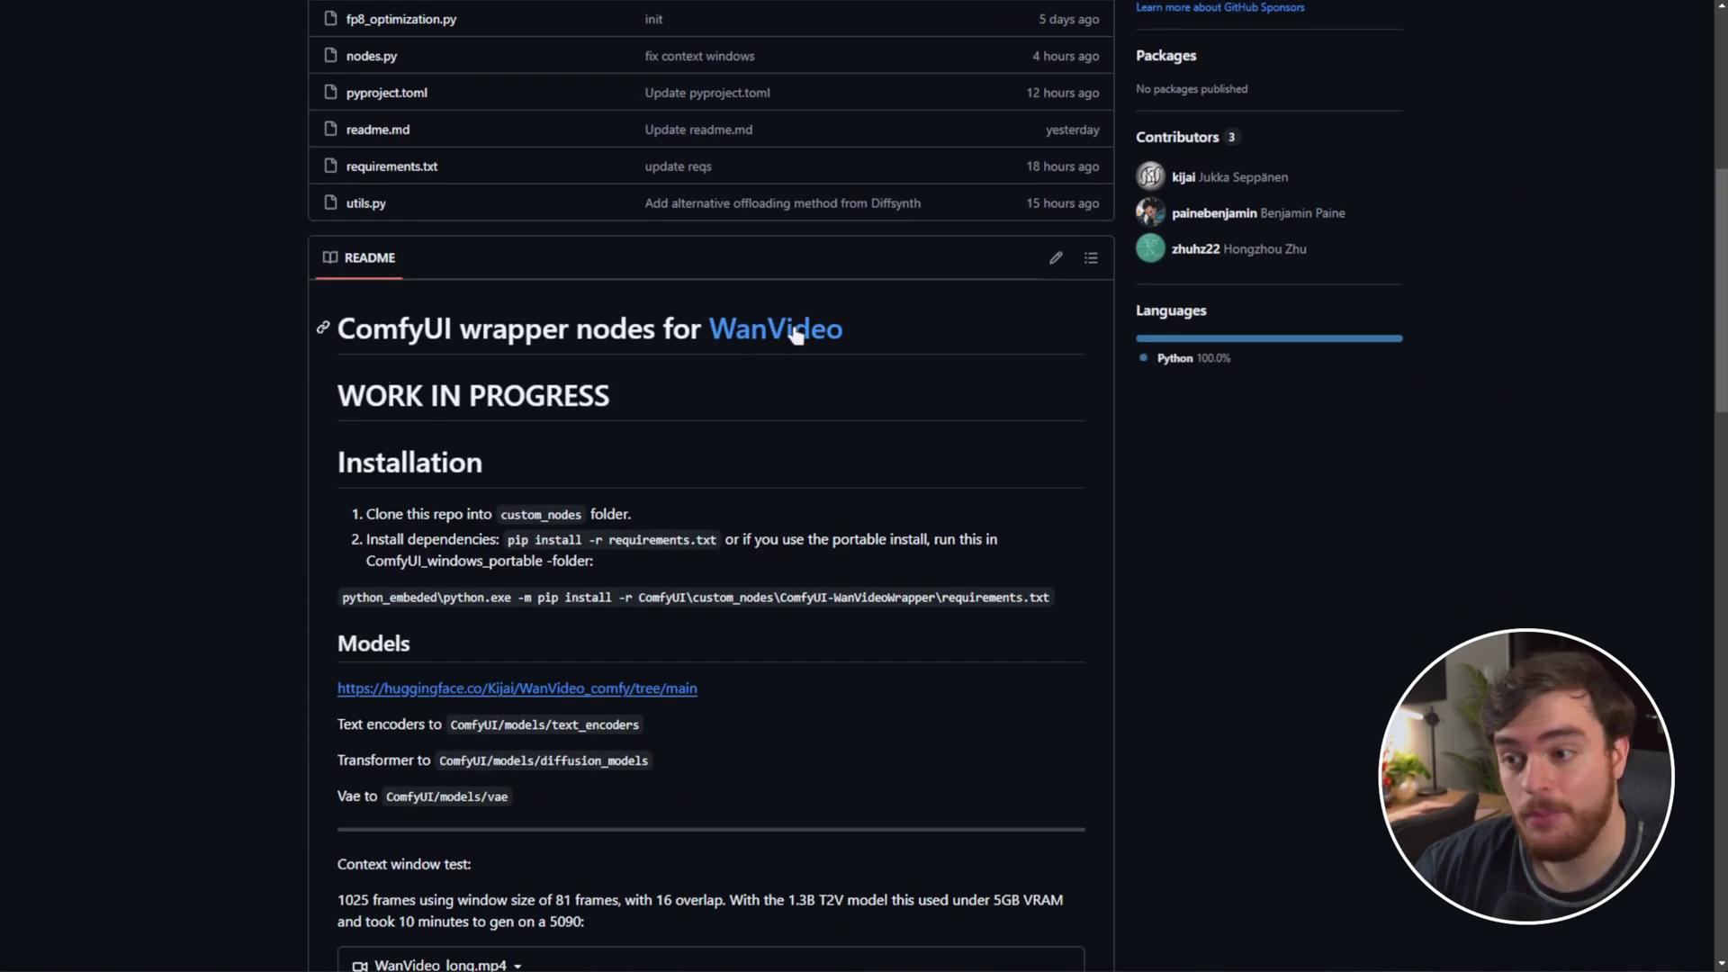
scroll(780, 370, down, 2)
scroll(960, 619, up, 8)
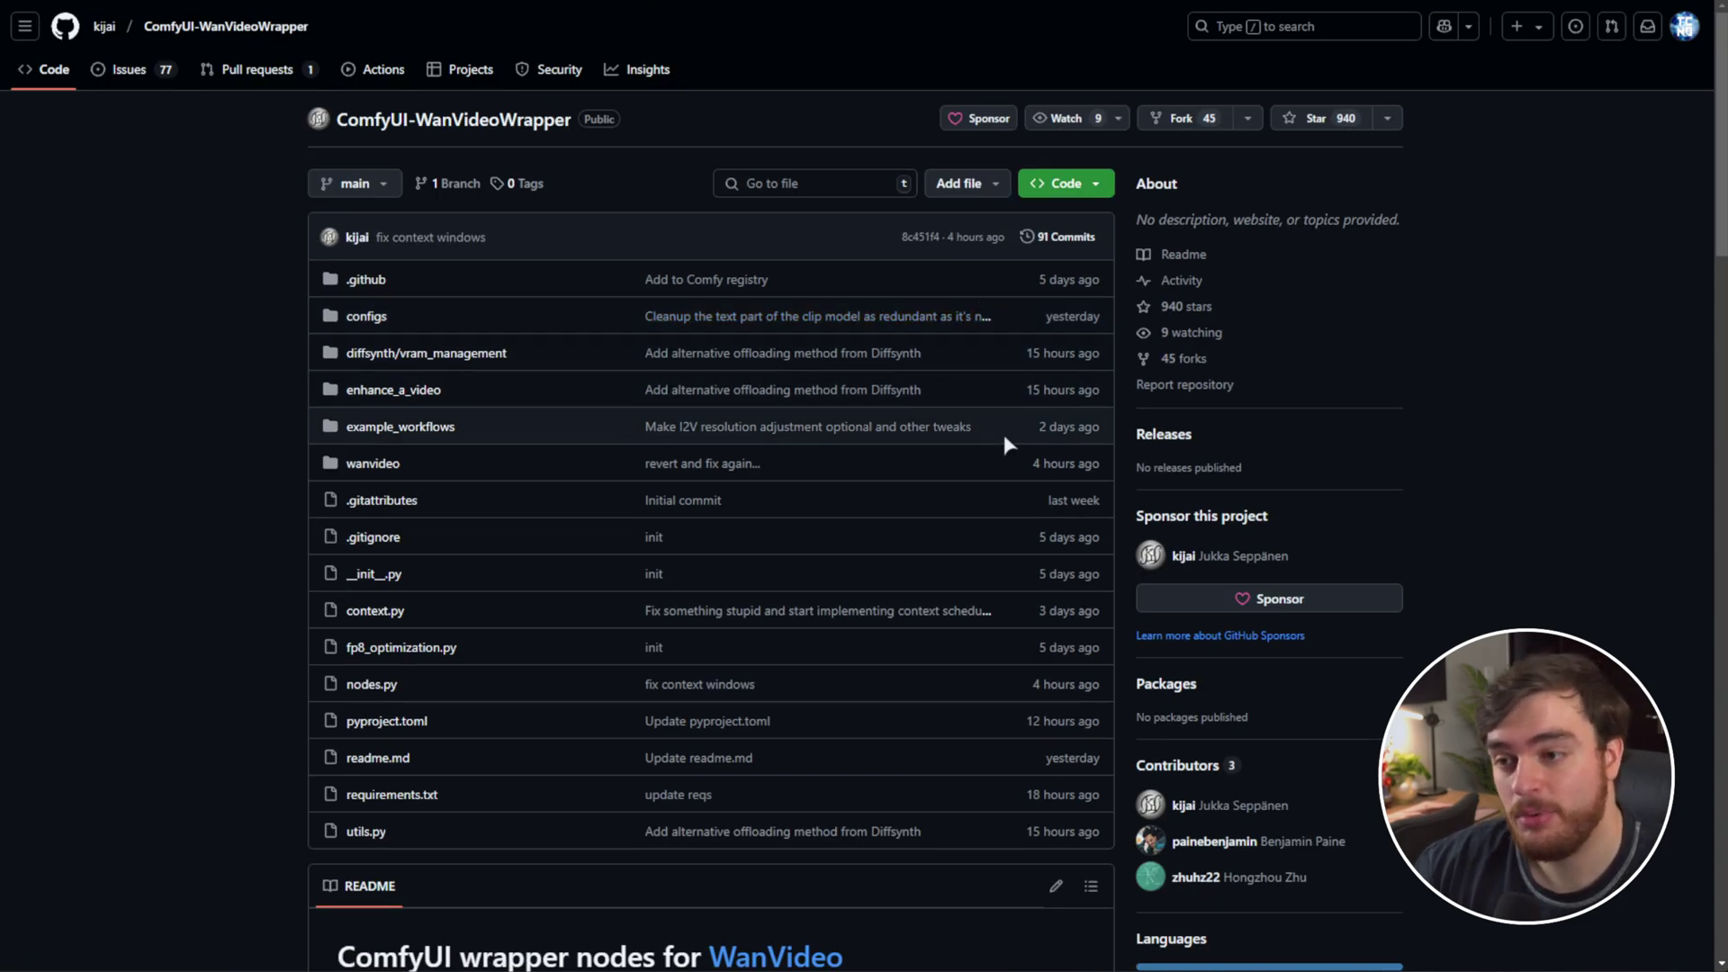
scroll(1036, 425, down, 8)
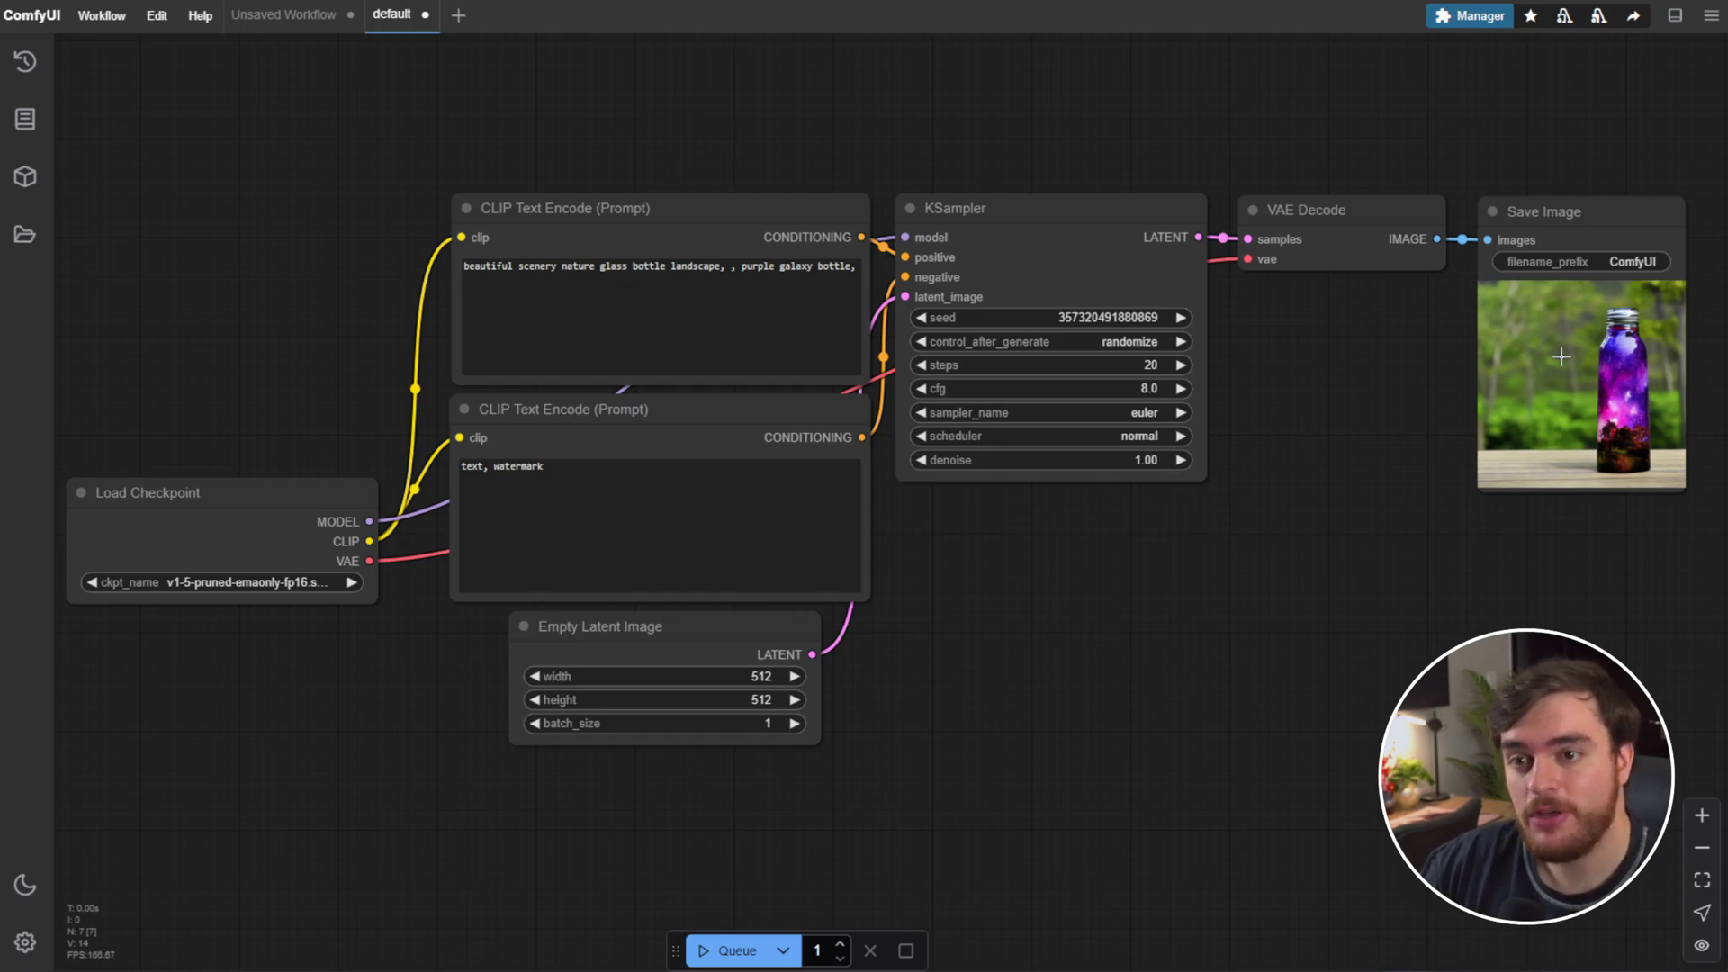
- Search the ComfyUI Manager's Custom Nodes Manager for WanVideoWrapper
click(1479, 18)
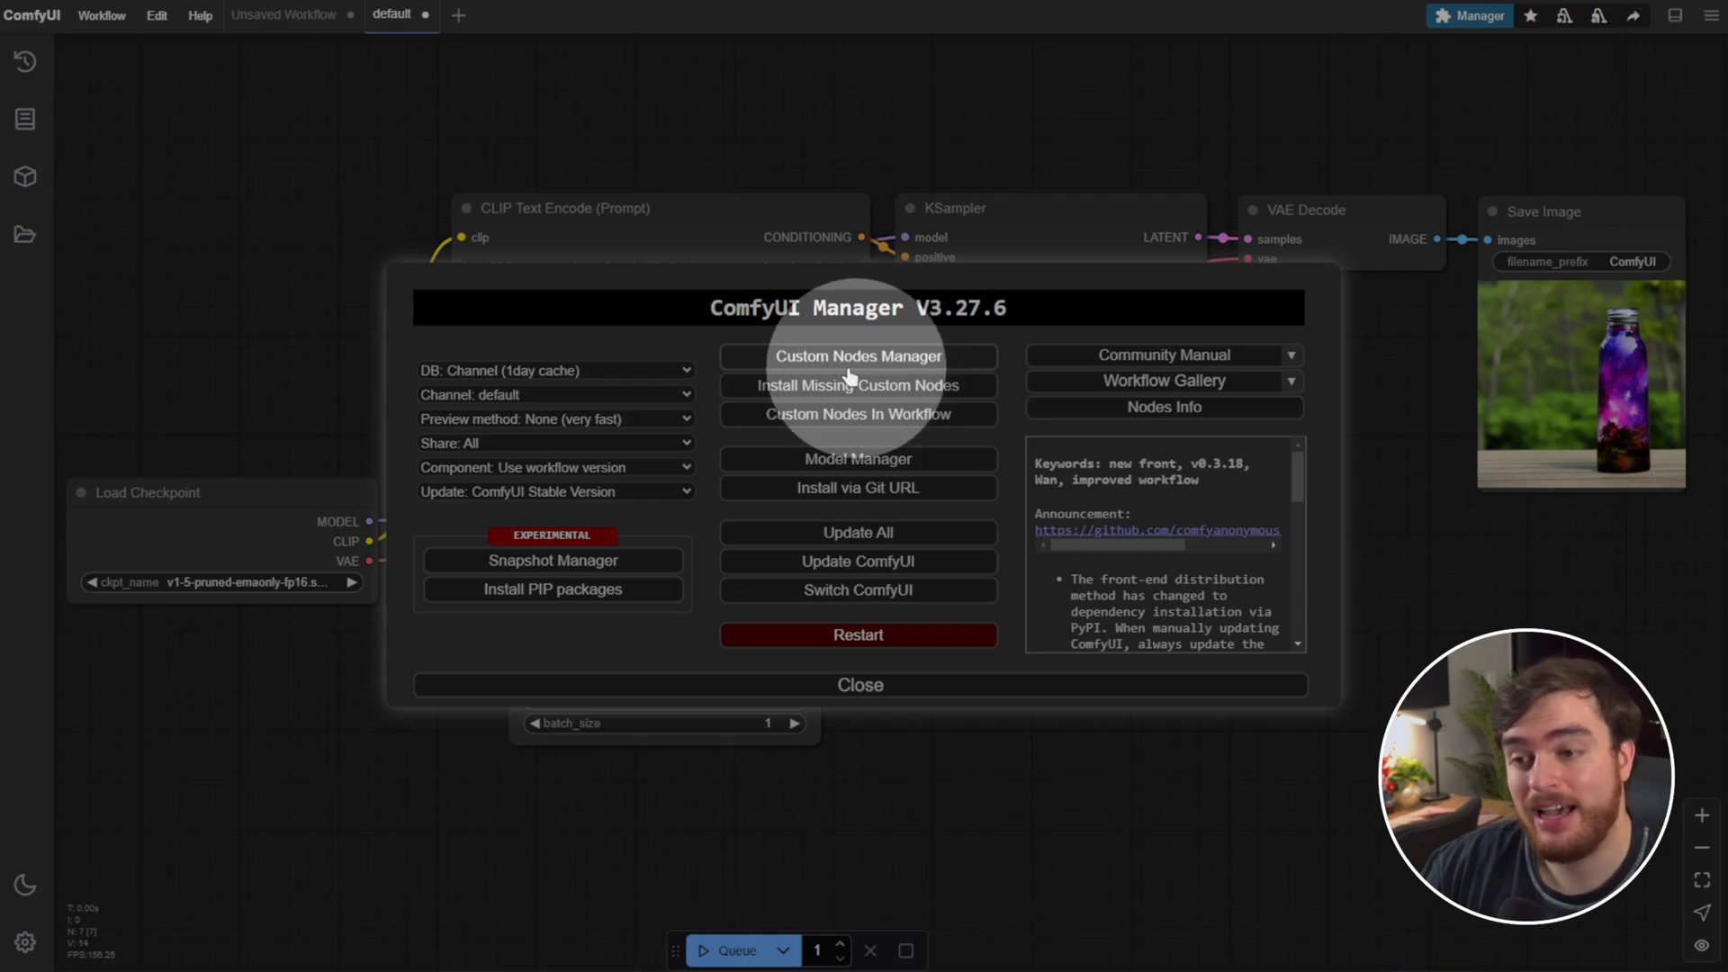
click(885, 358)
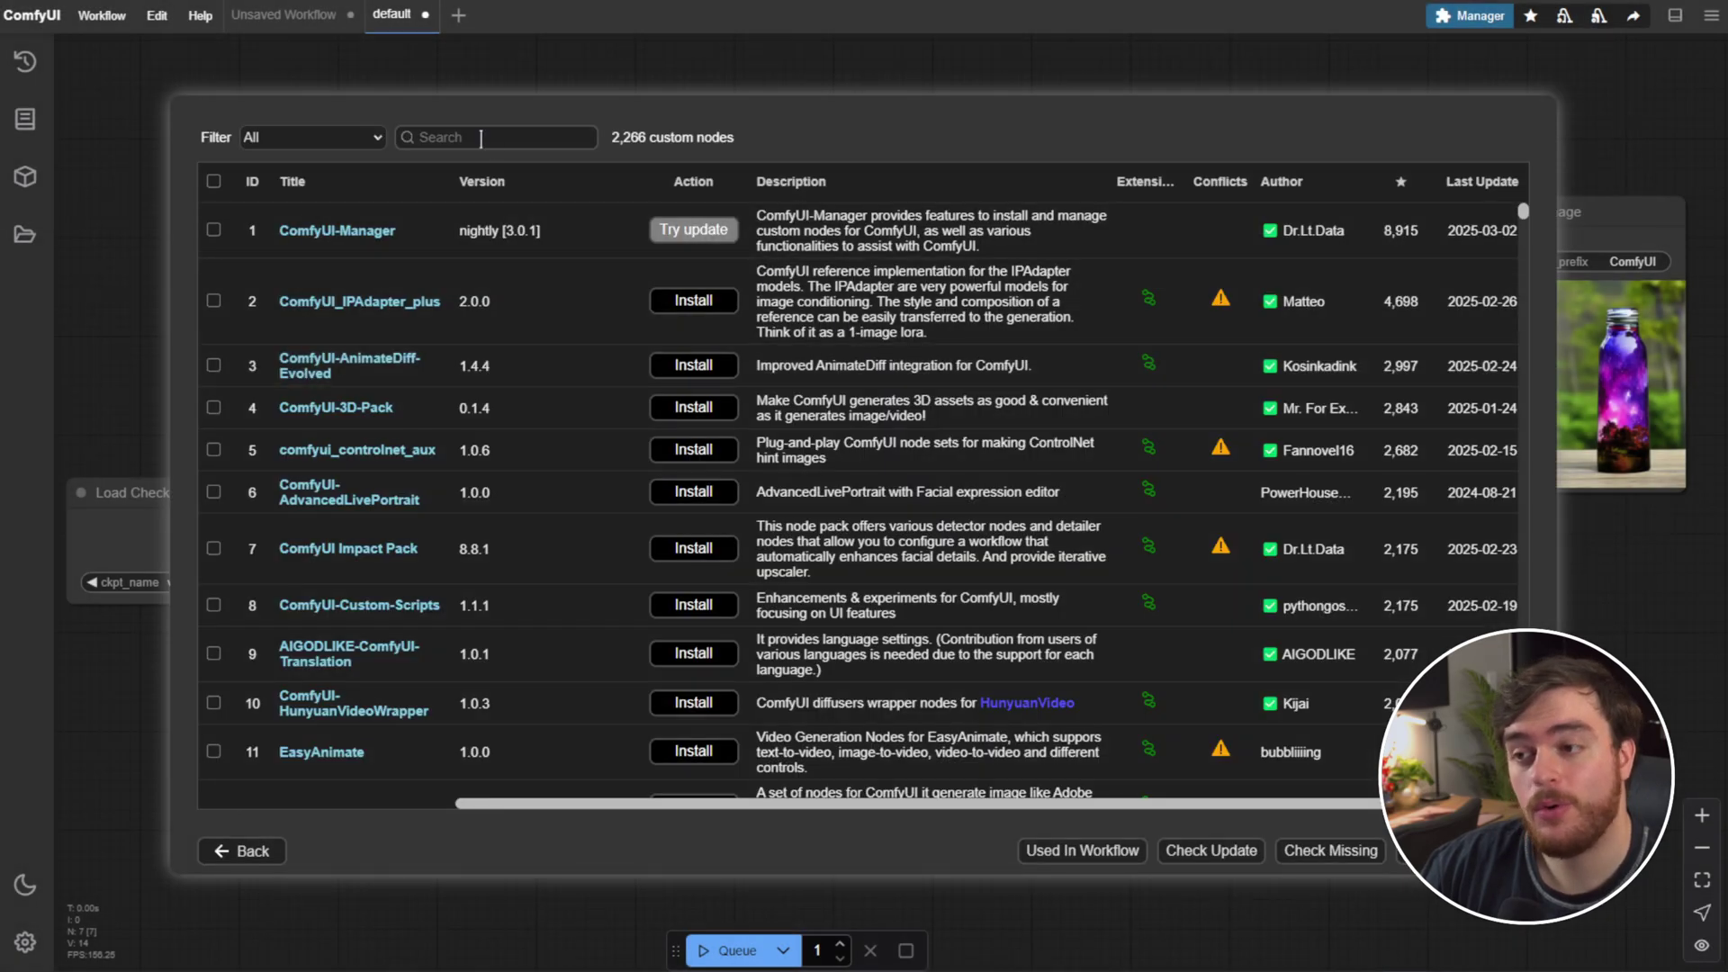
click(481, 138)
text(WanVideoWrapper)
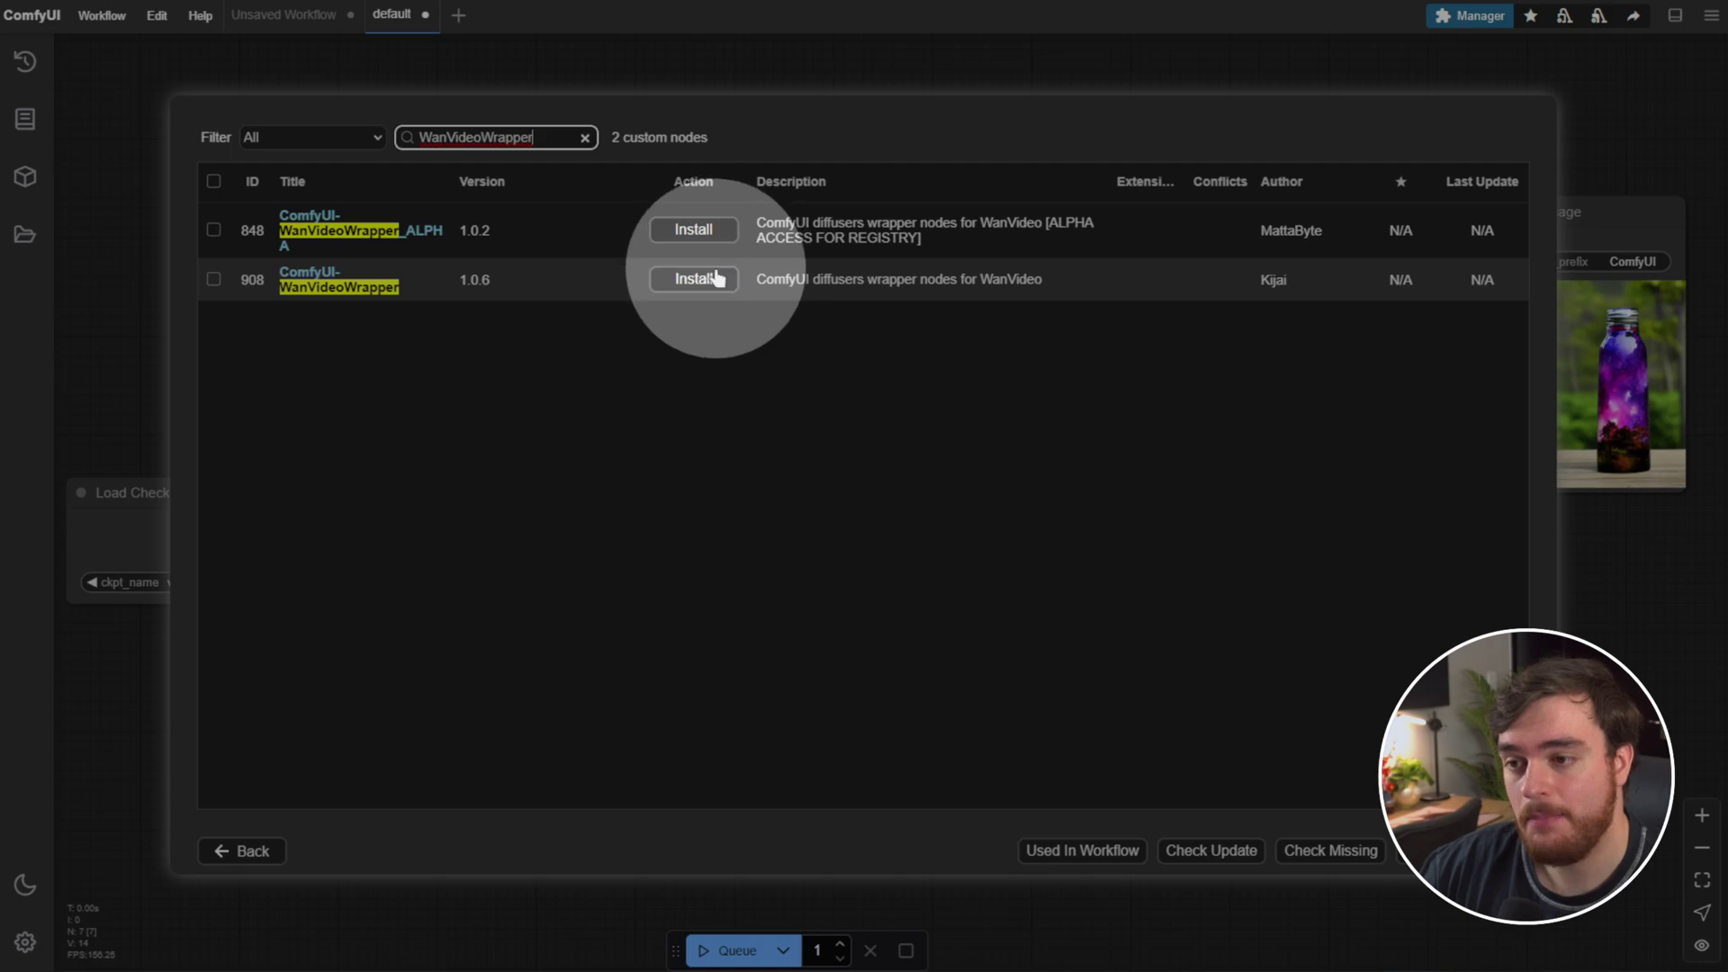
- Try installing the nightly ComfyUI-WanVideoWrapper and dismiss the security-level error
click(692, 279)
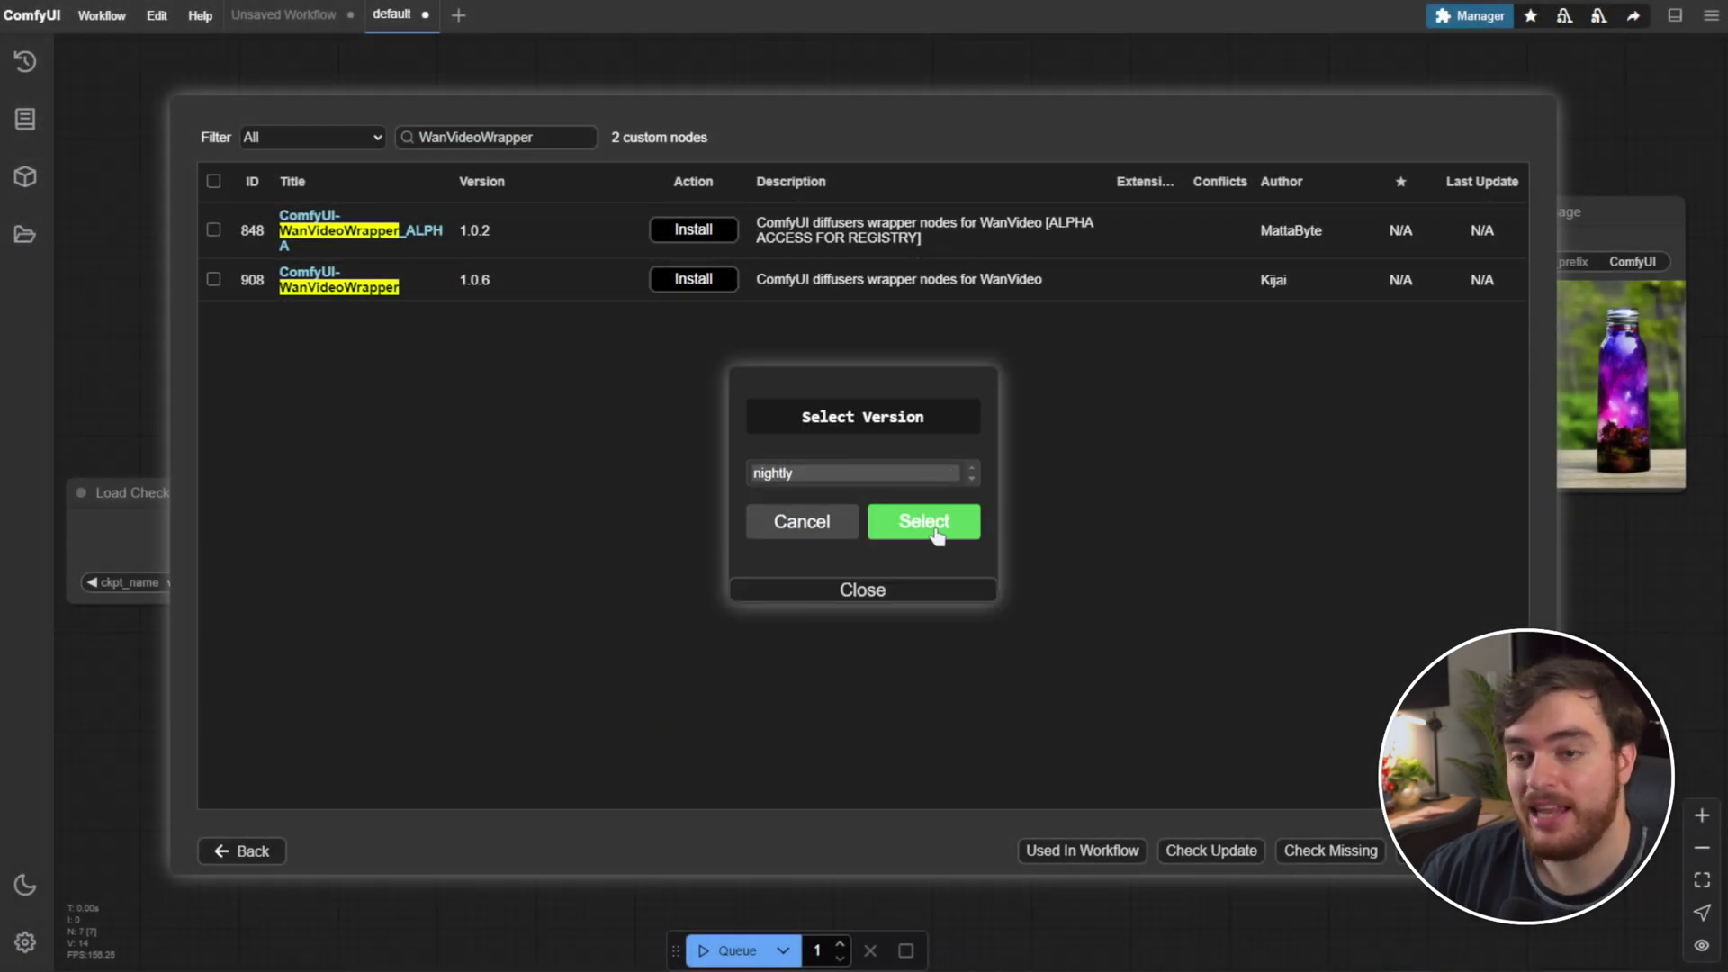
click(935, 531)
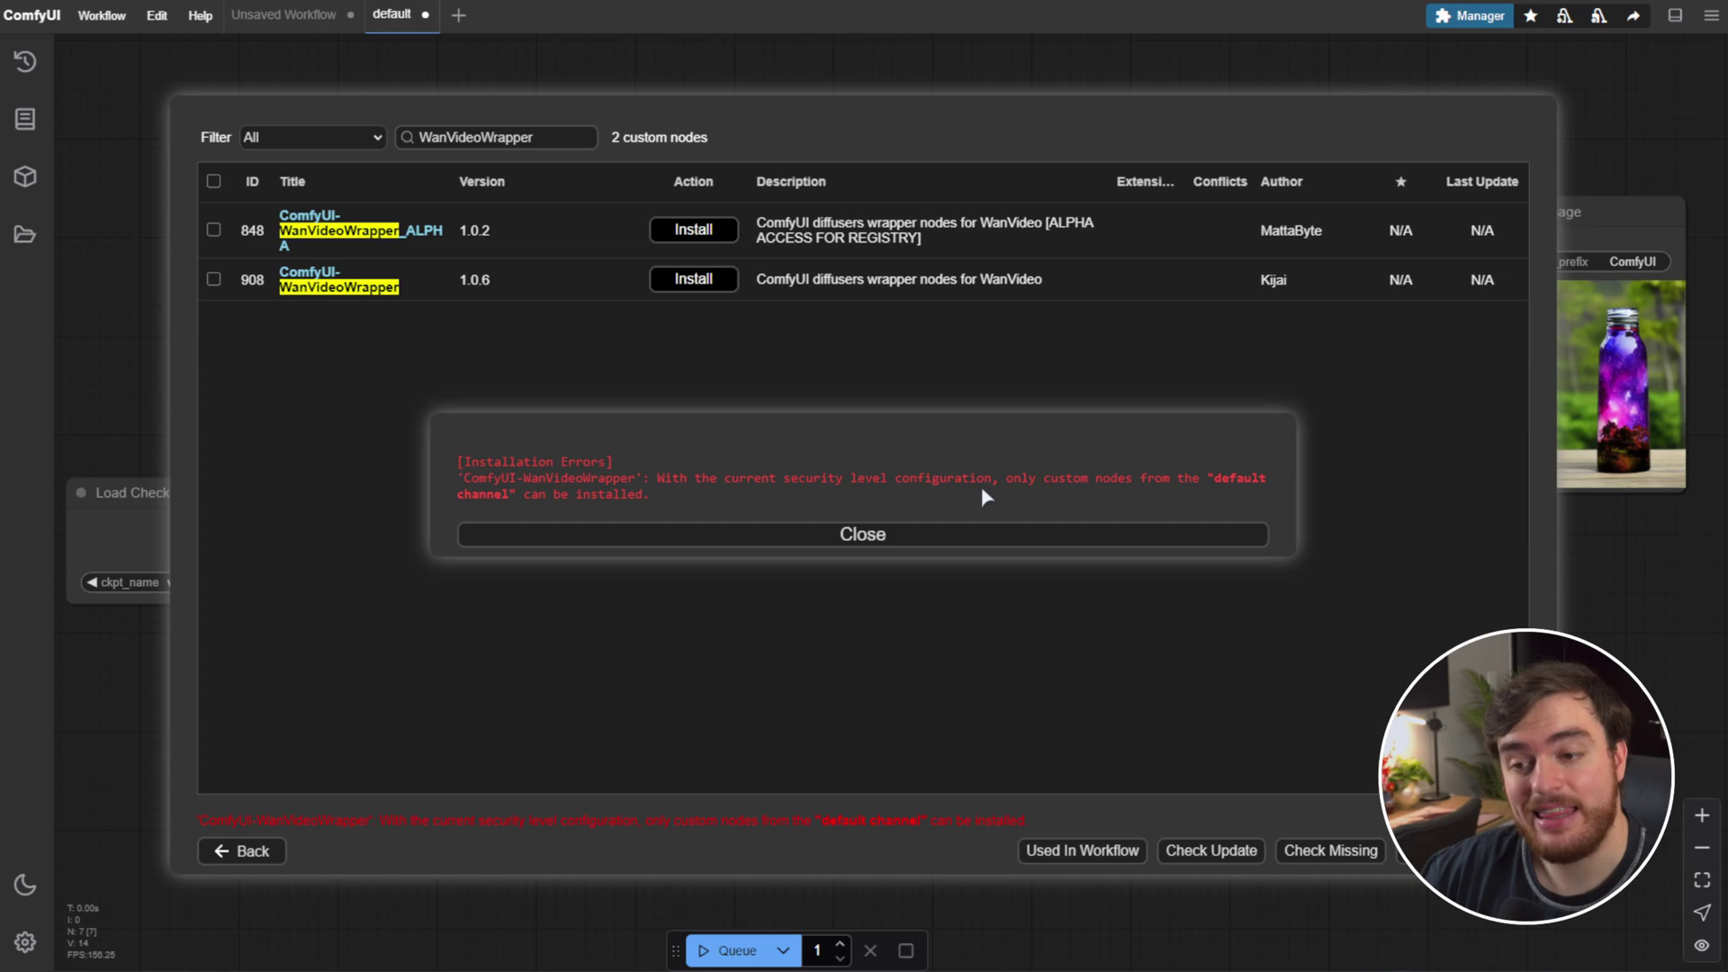
click(985, 534)
click(243, 851)
- Open config.ini from ComfyUI\user\default\ComfyUI-Manager in File Explorer
click(920, 679)
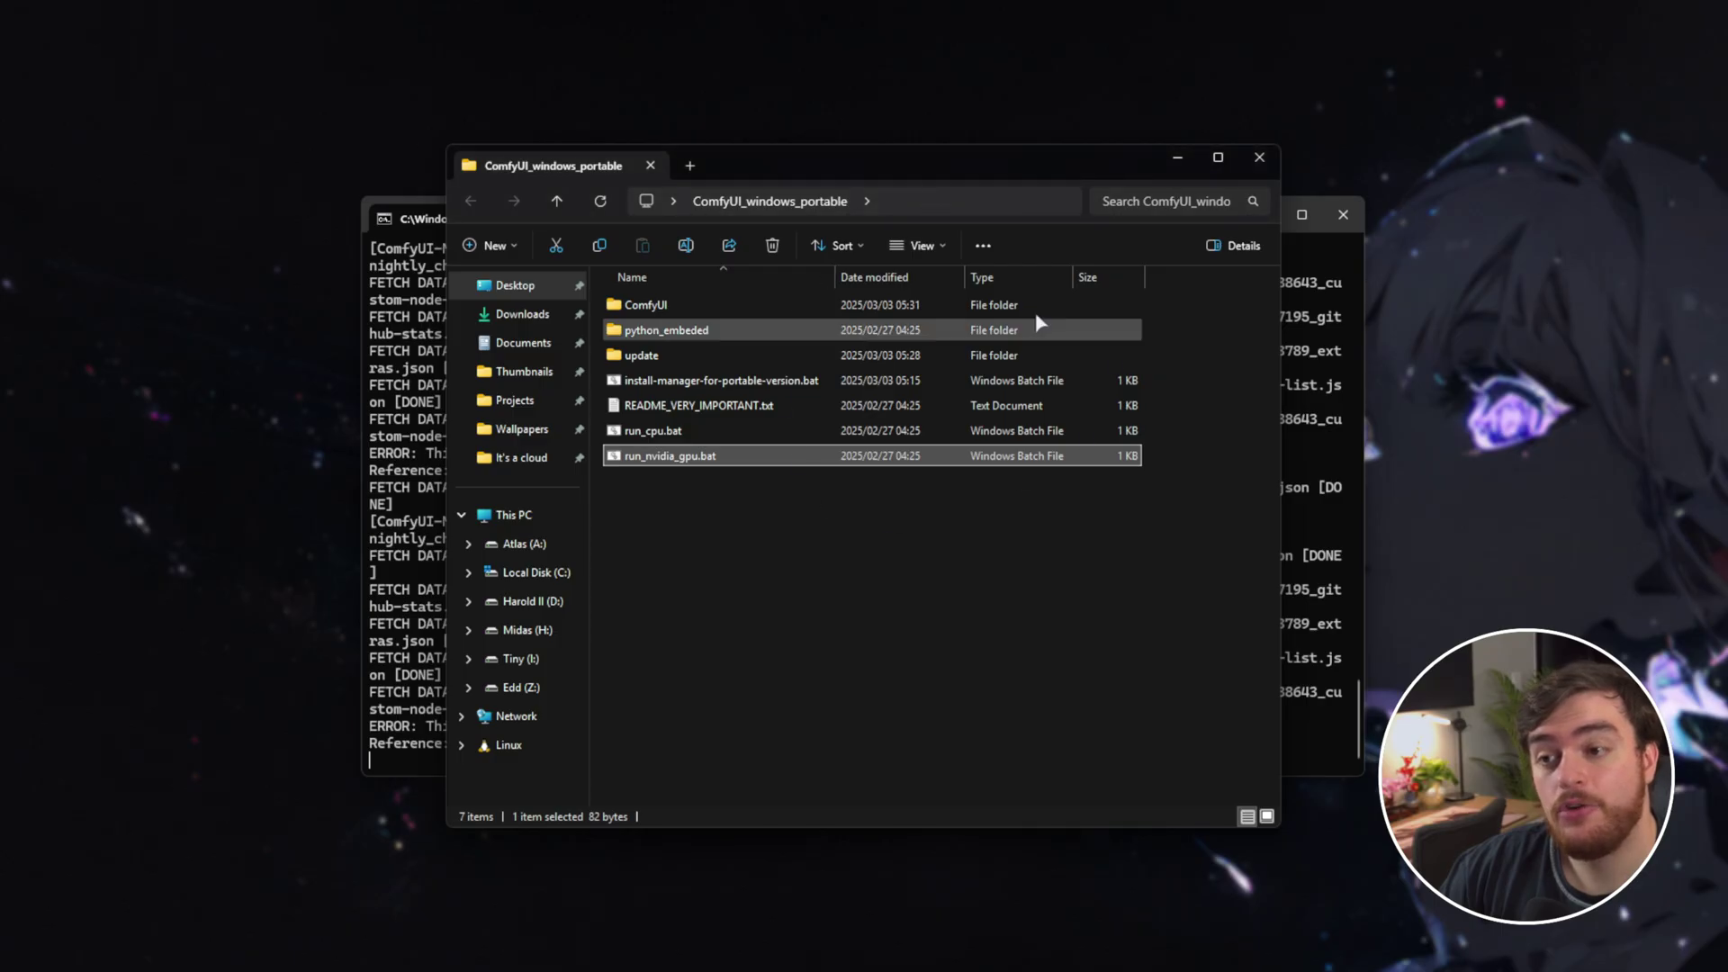
double_click(705, 305)
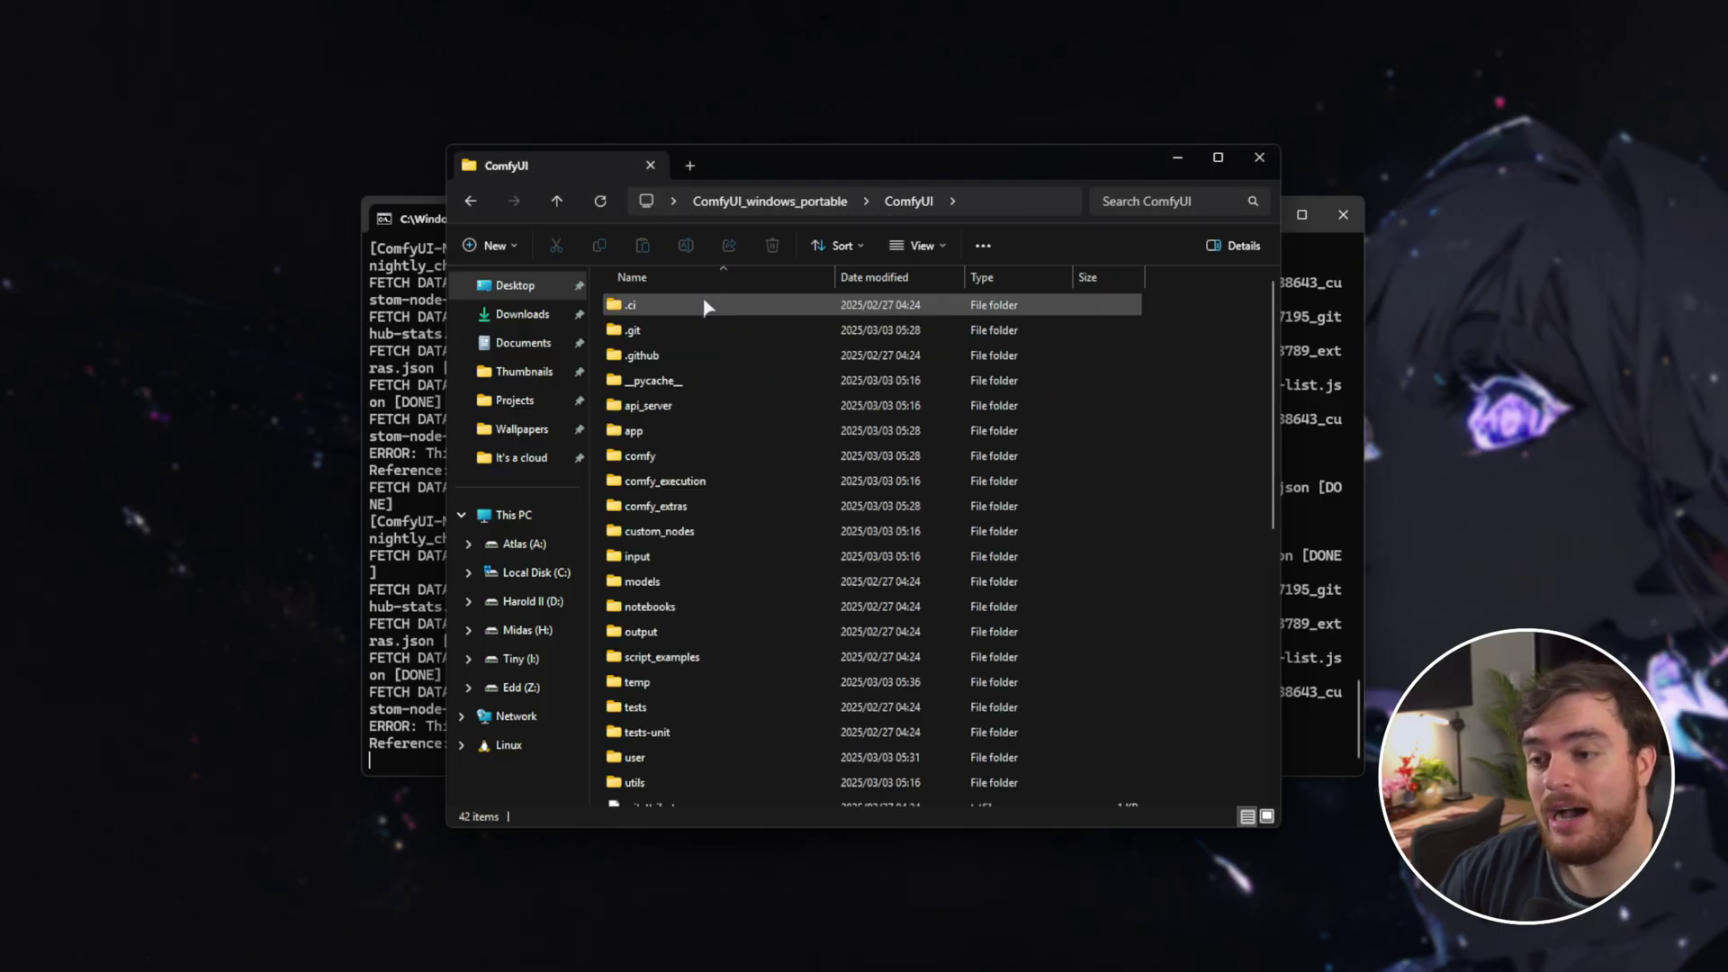
click(795, 760)
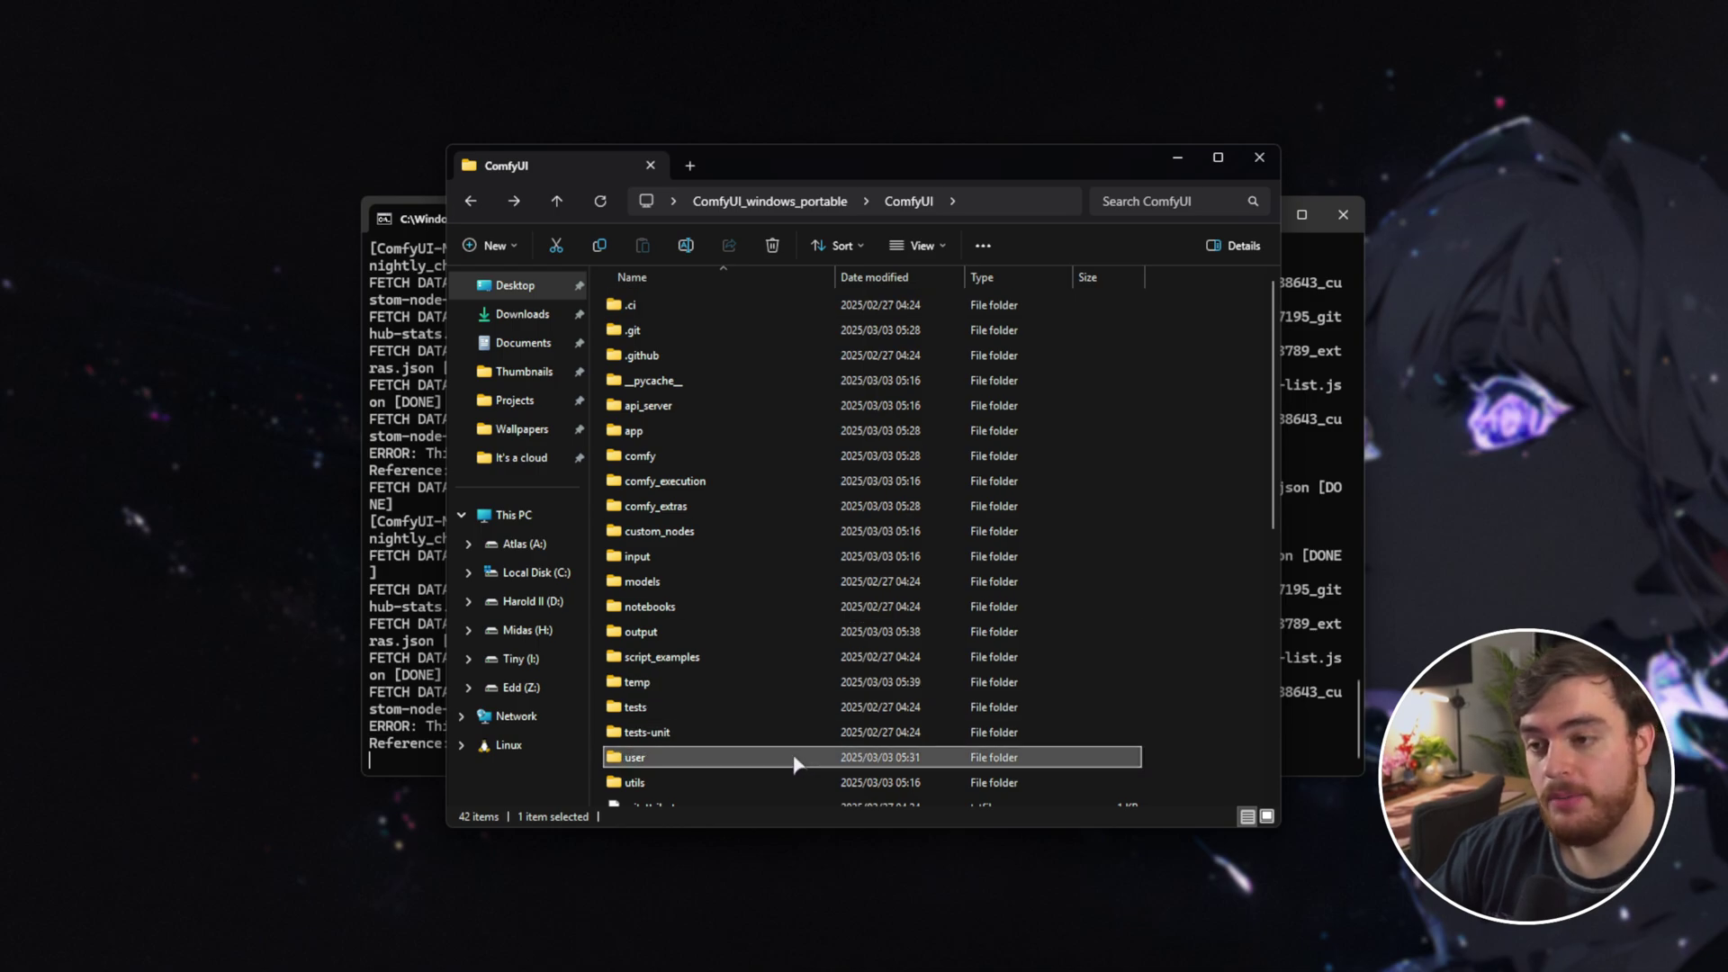
double_click(795, 761)
double_click(774, 311)
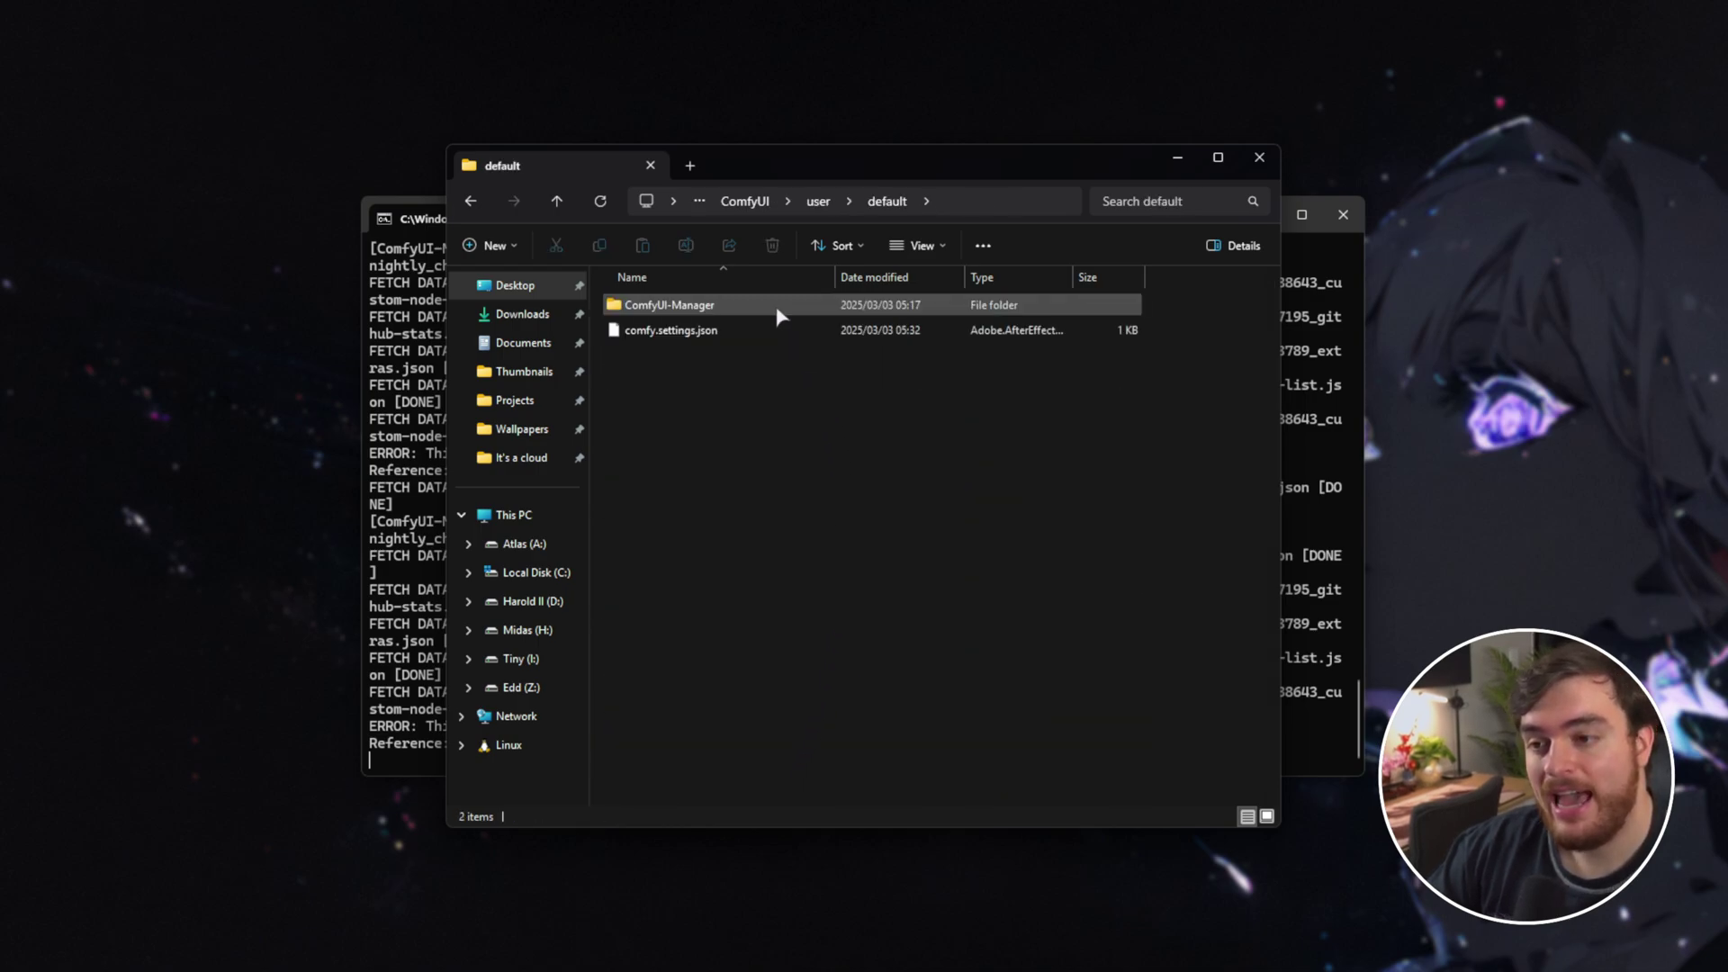
double_click(774, 308)
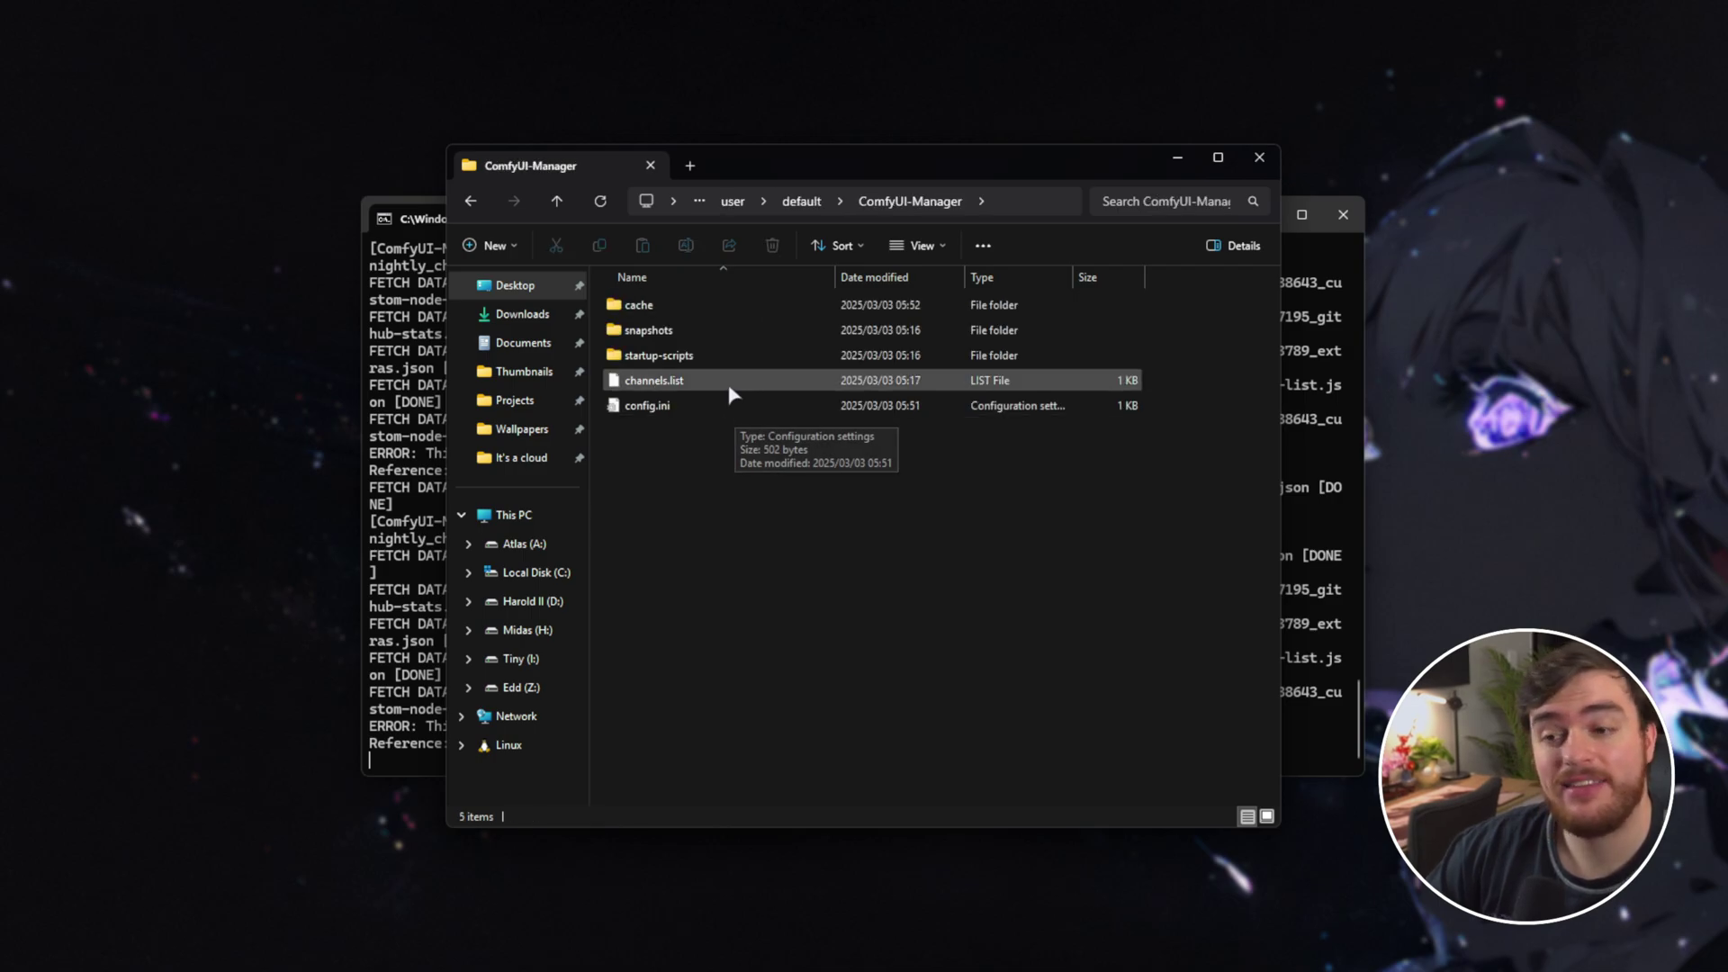
click(726, 407)
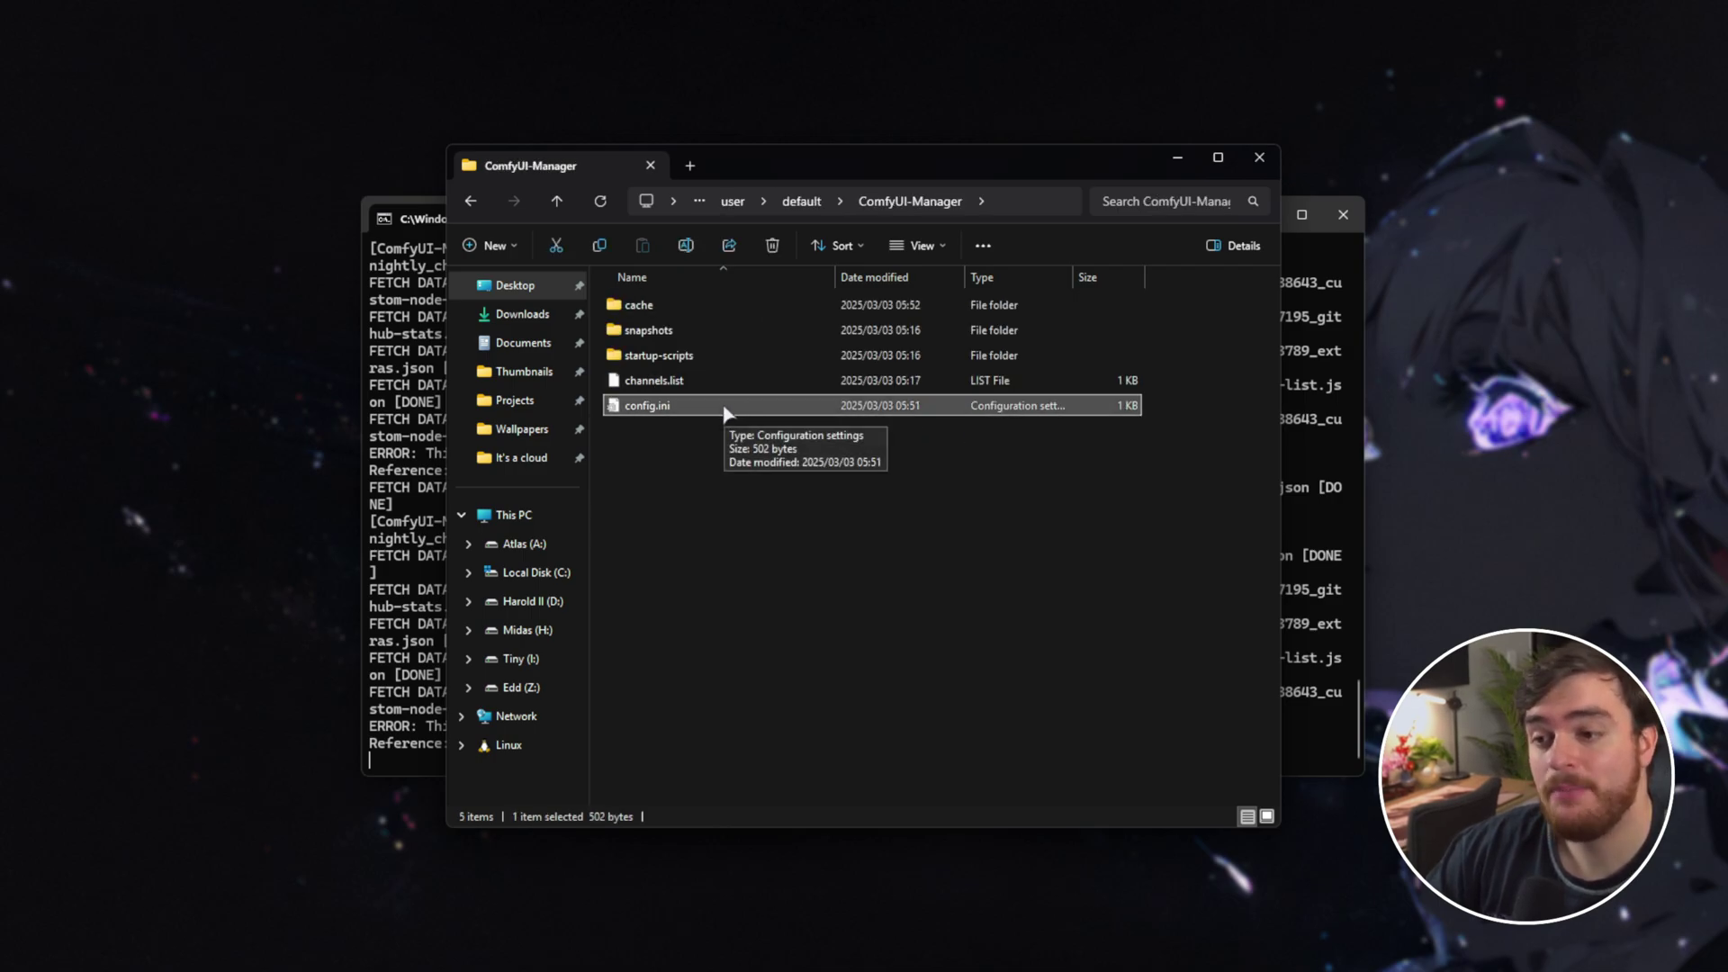
double_click(725, 407)
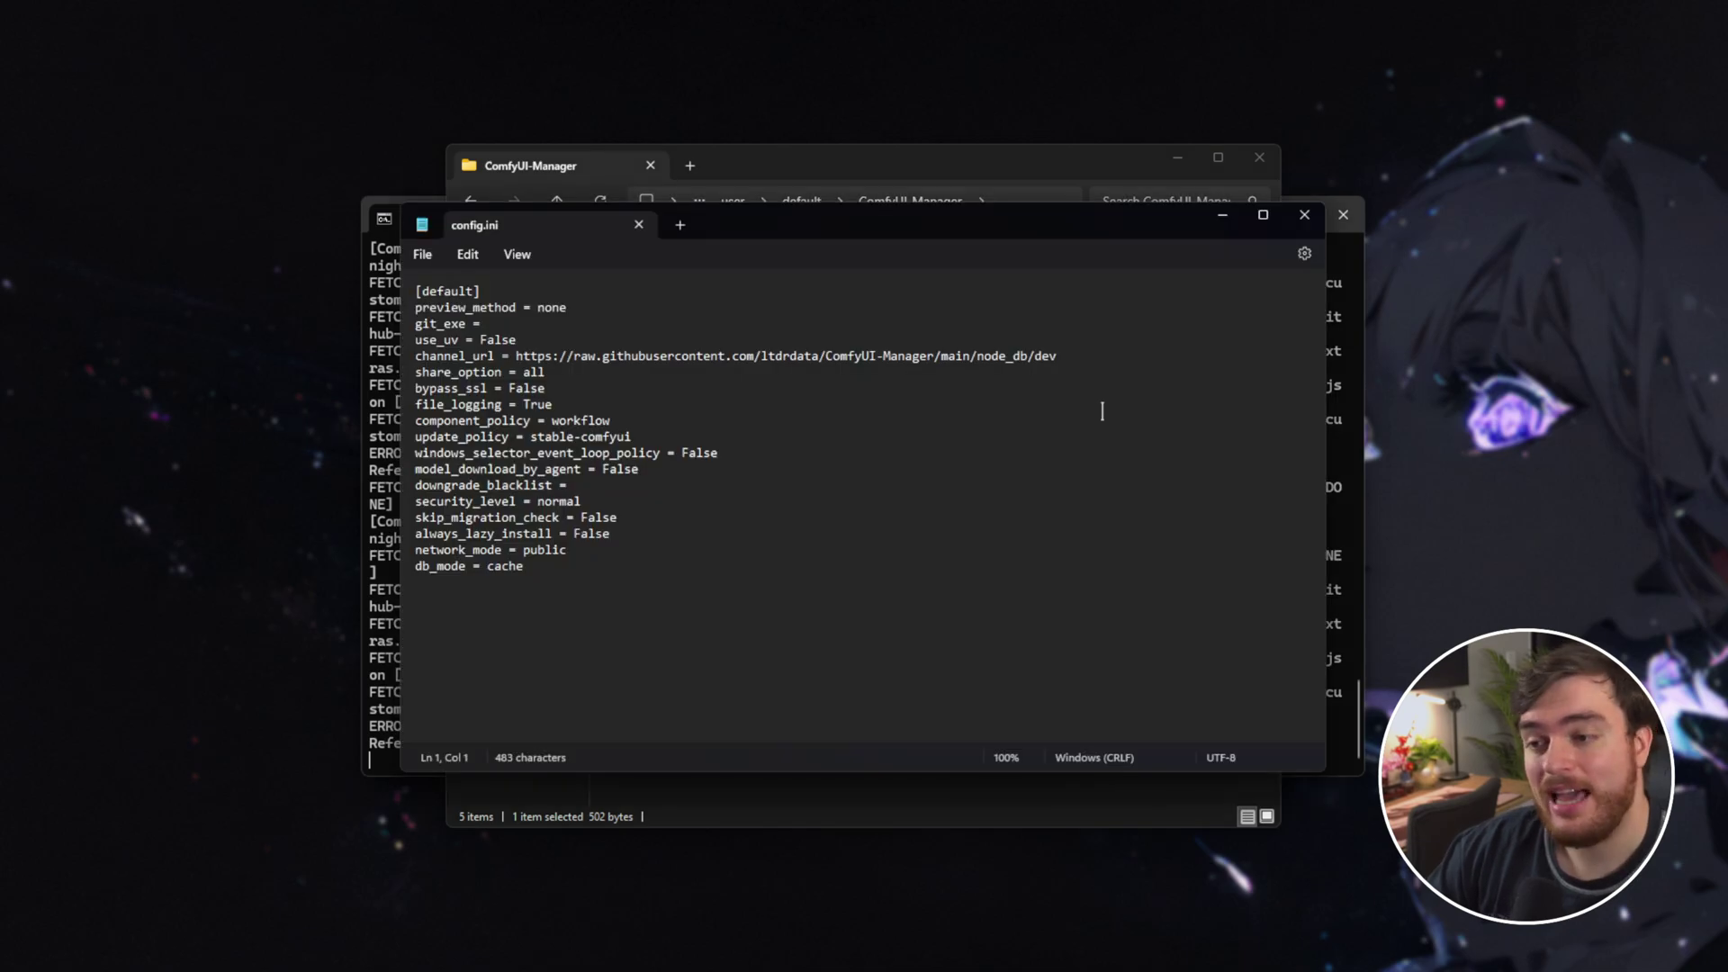
- Replace security_level 'normal' with 'weak' in config.ini, then save and close Notepad
double_click(460, 497)
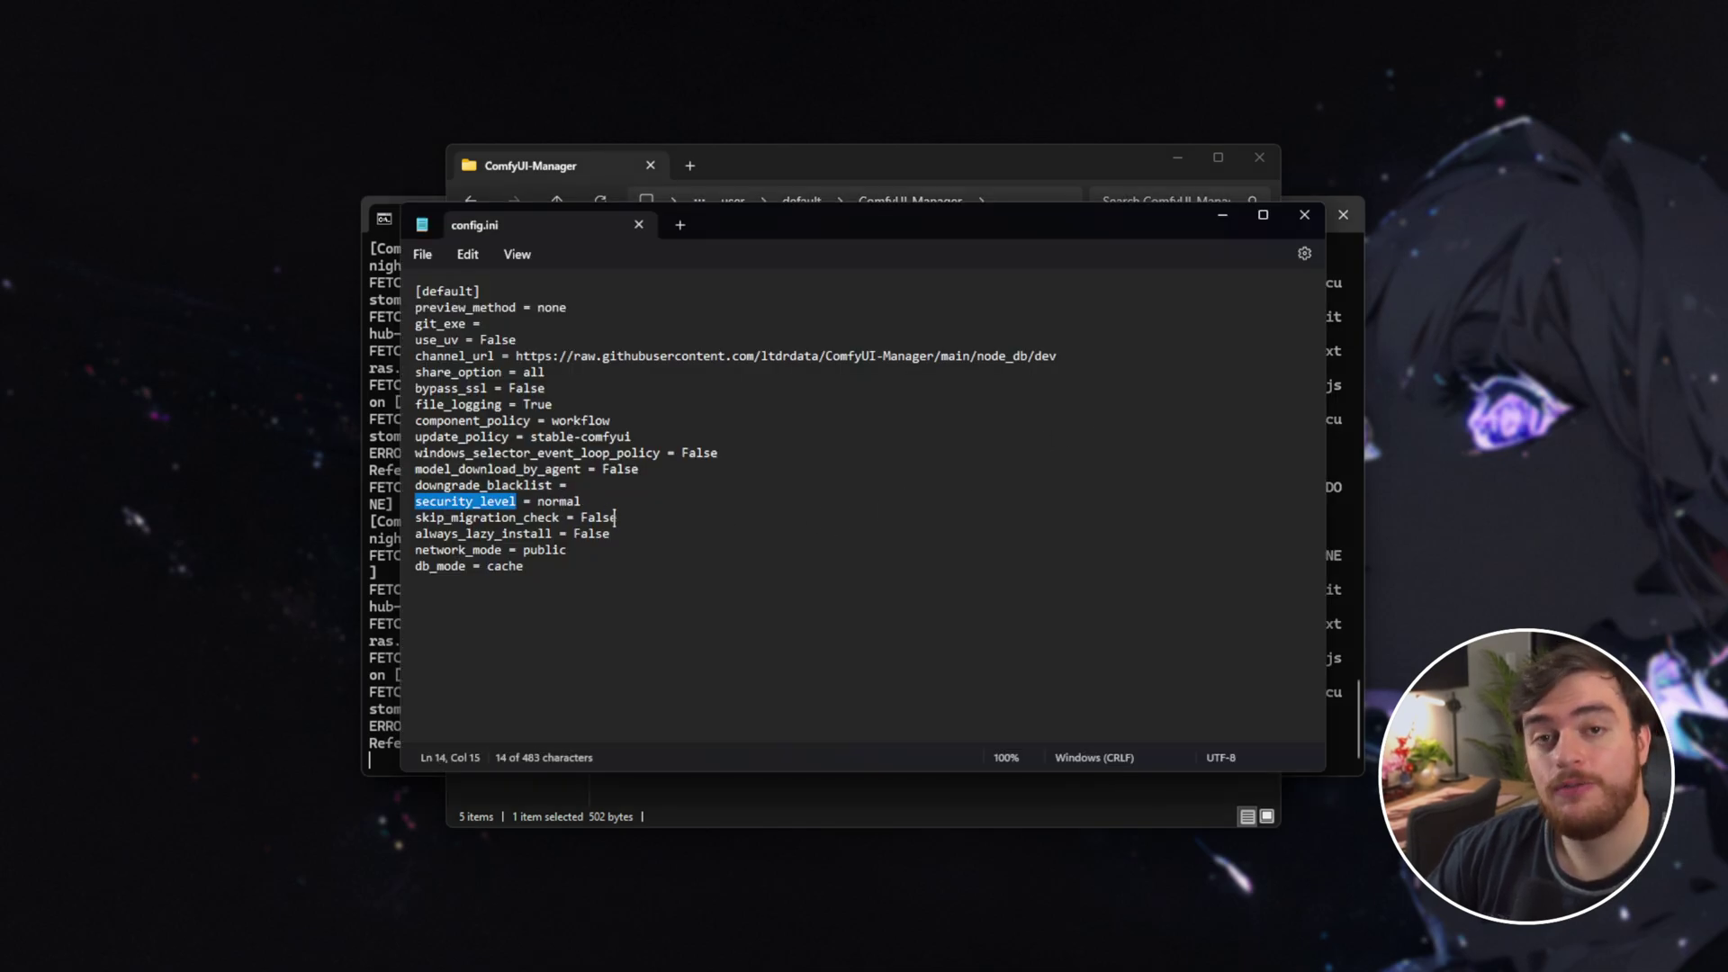
double_click(559, 501)
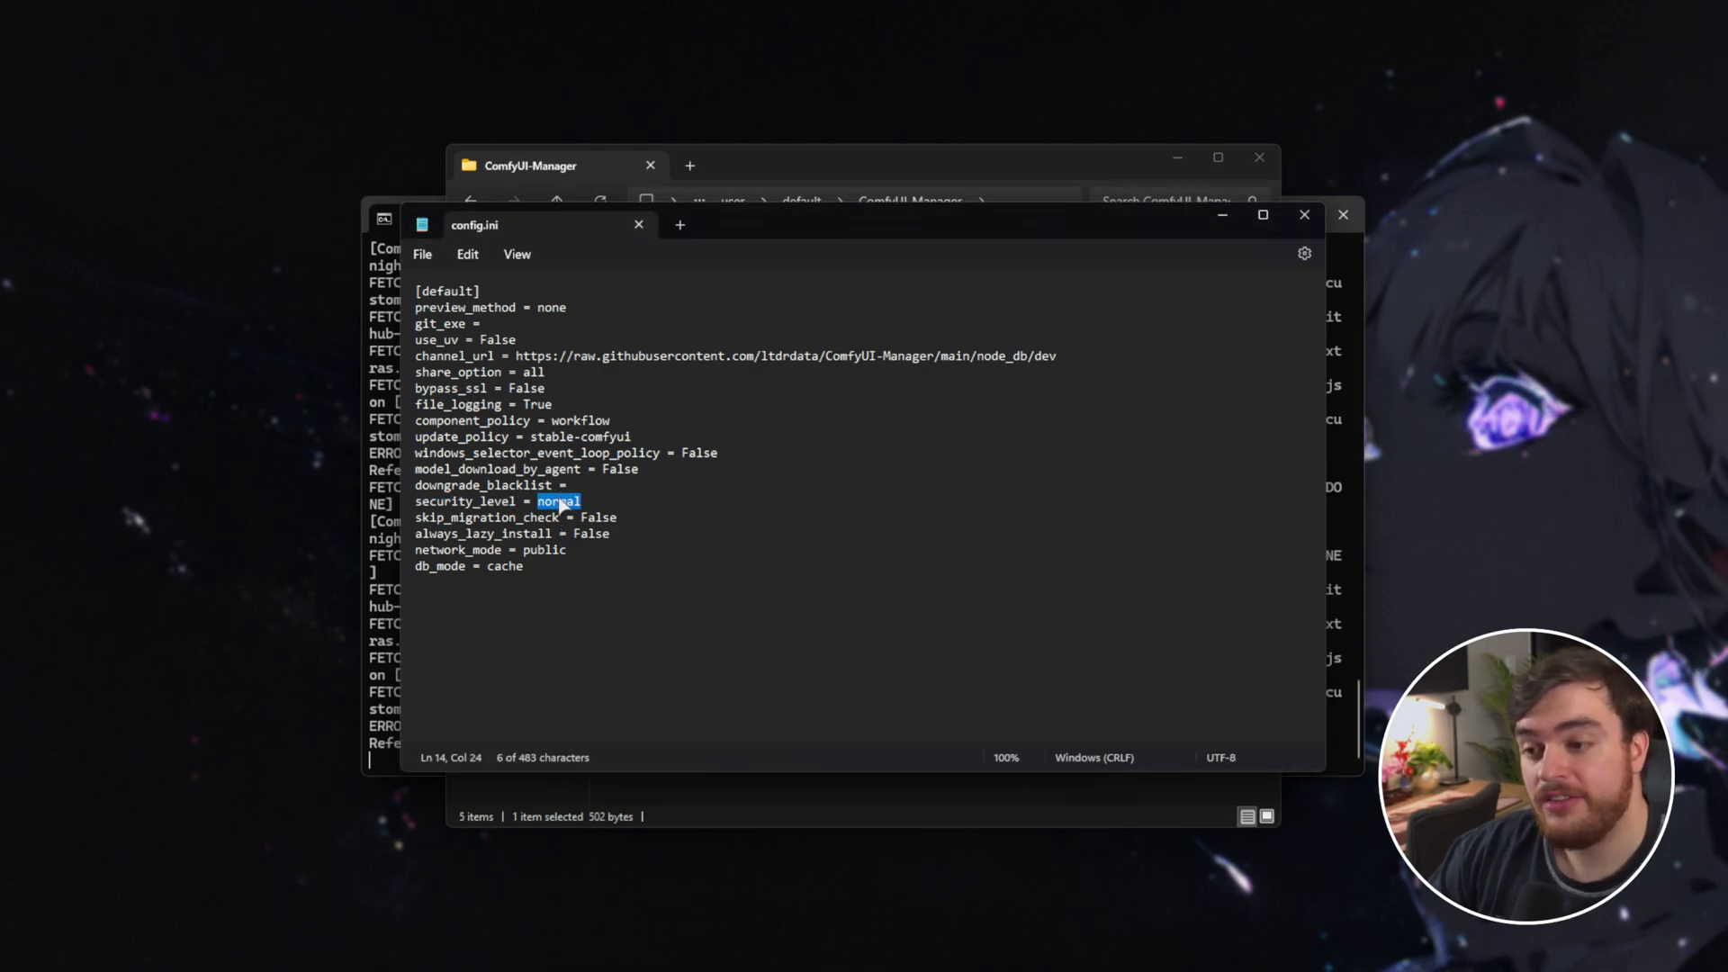
text(weak)
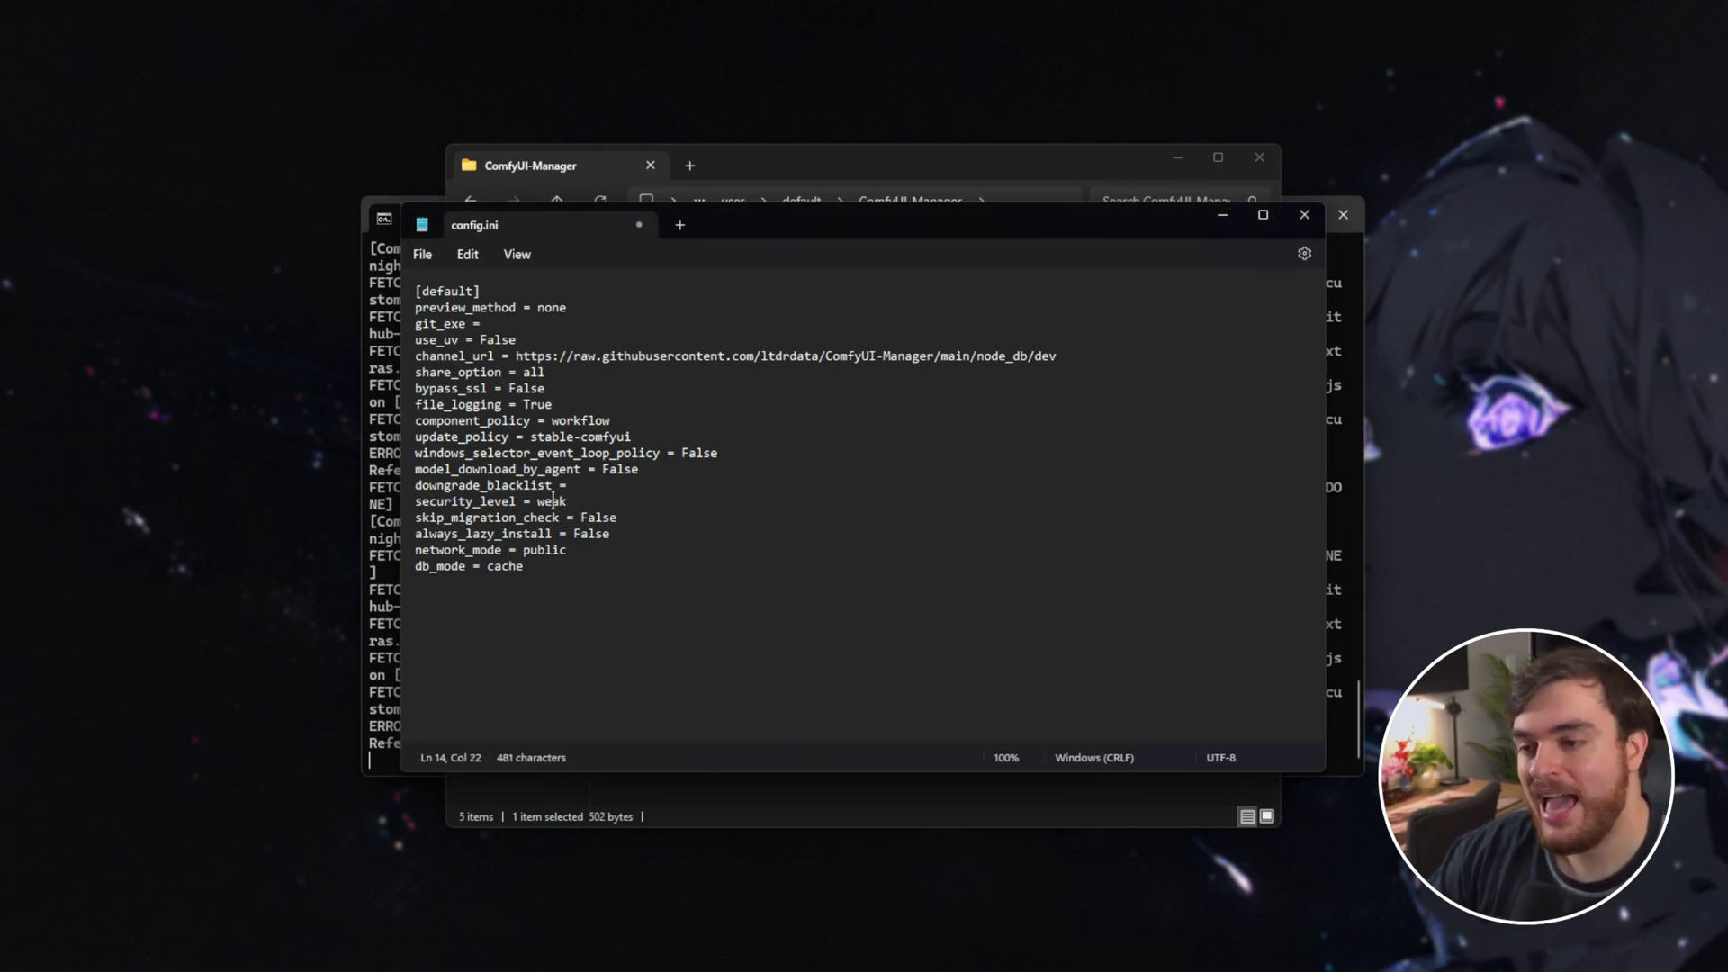
double_click(553, 501)
click(981, 532)
key(alt+F4)
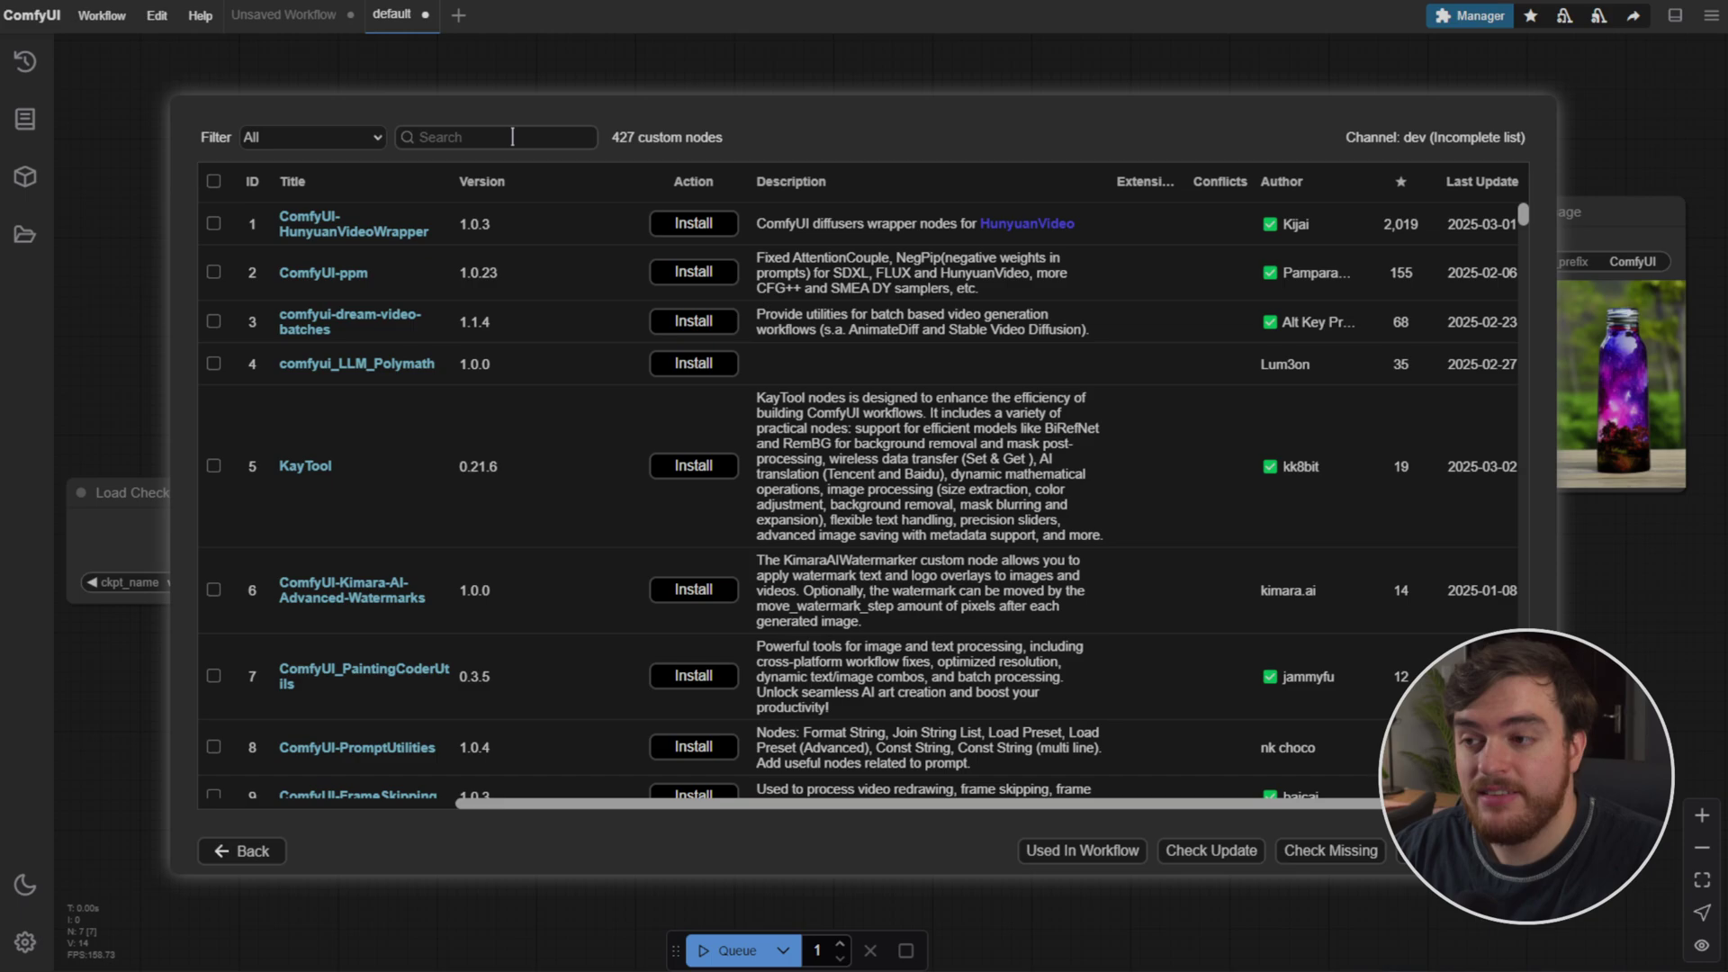
- Search 'wanv' in the Custom Nodes Manager and install ComfyUI-WanVideoWrapper
click(514, 137)
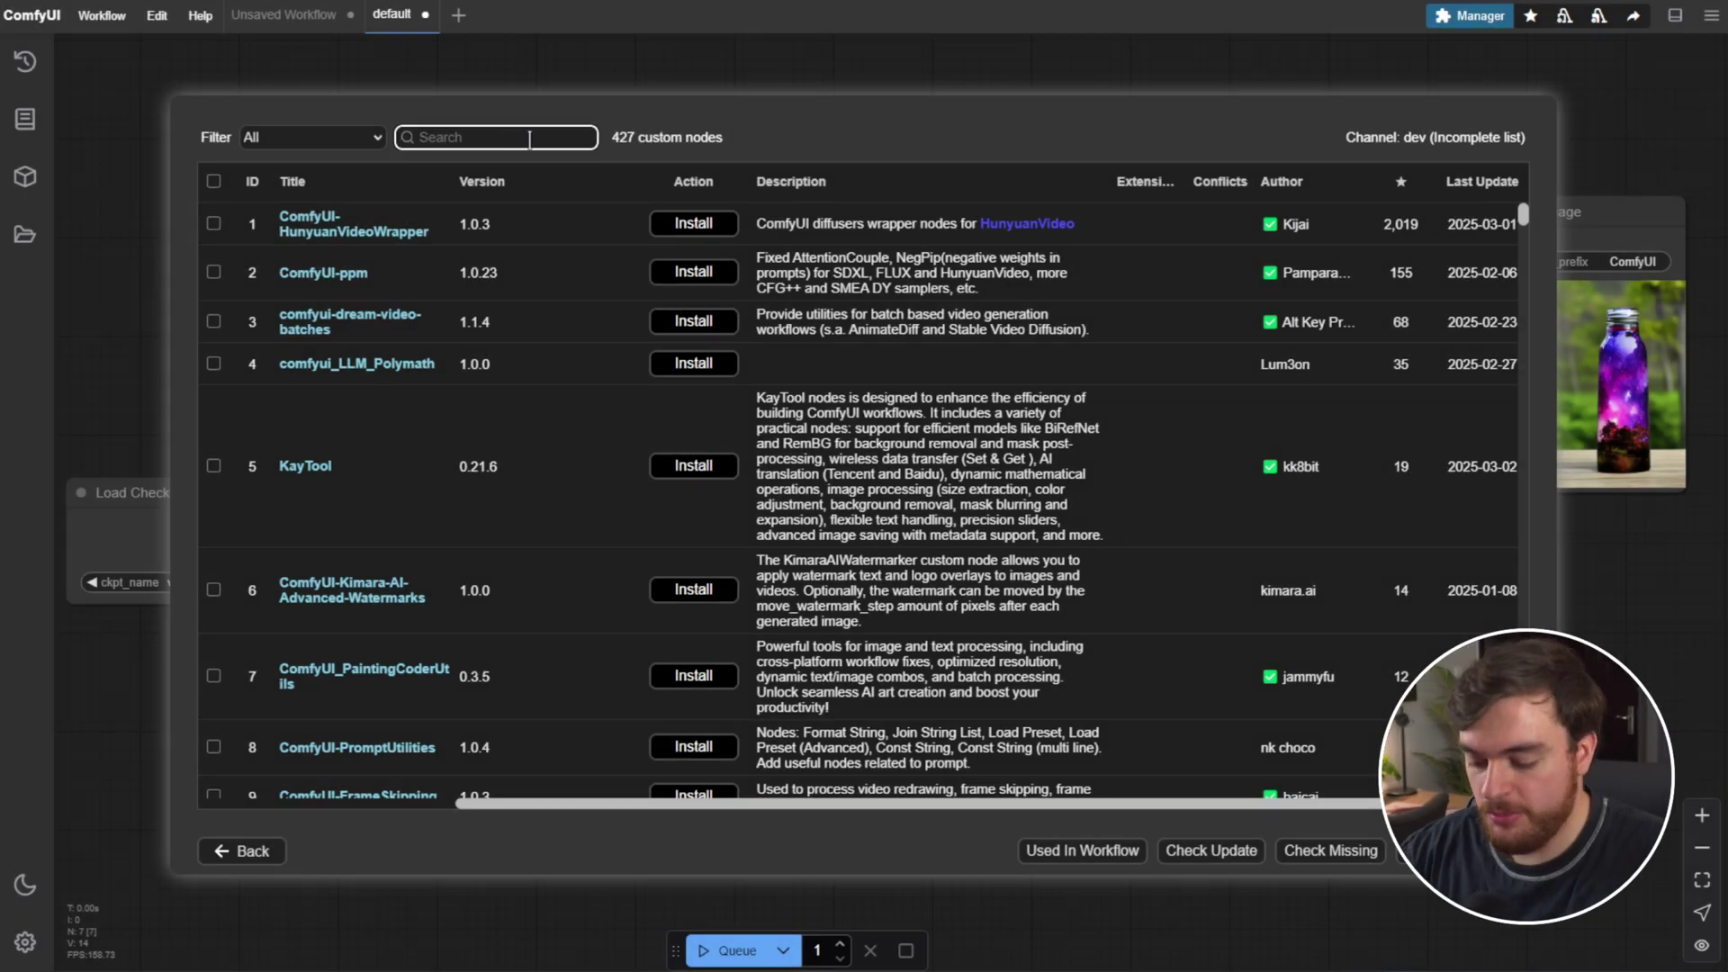
text(wanv)
click(693, 223)
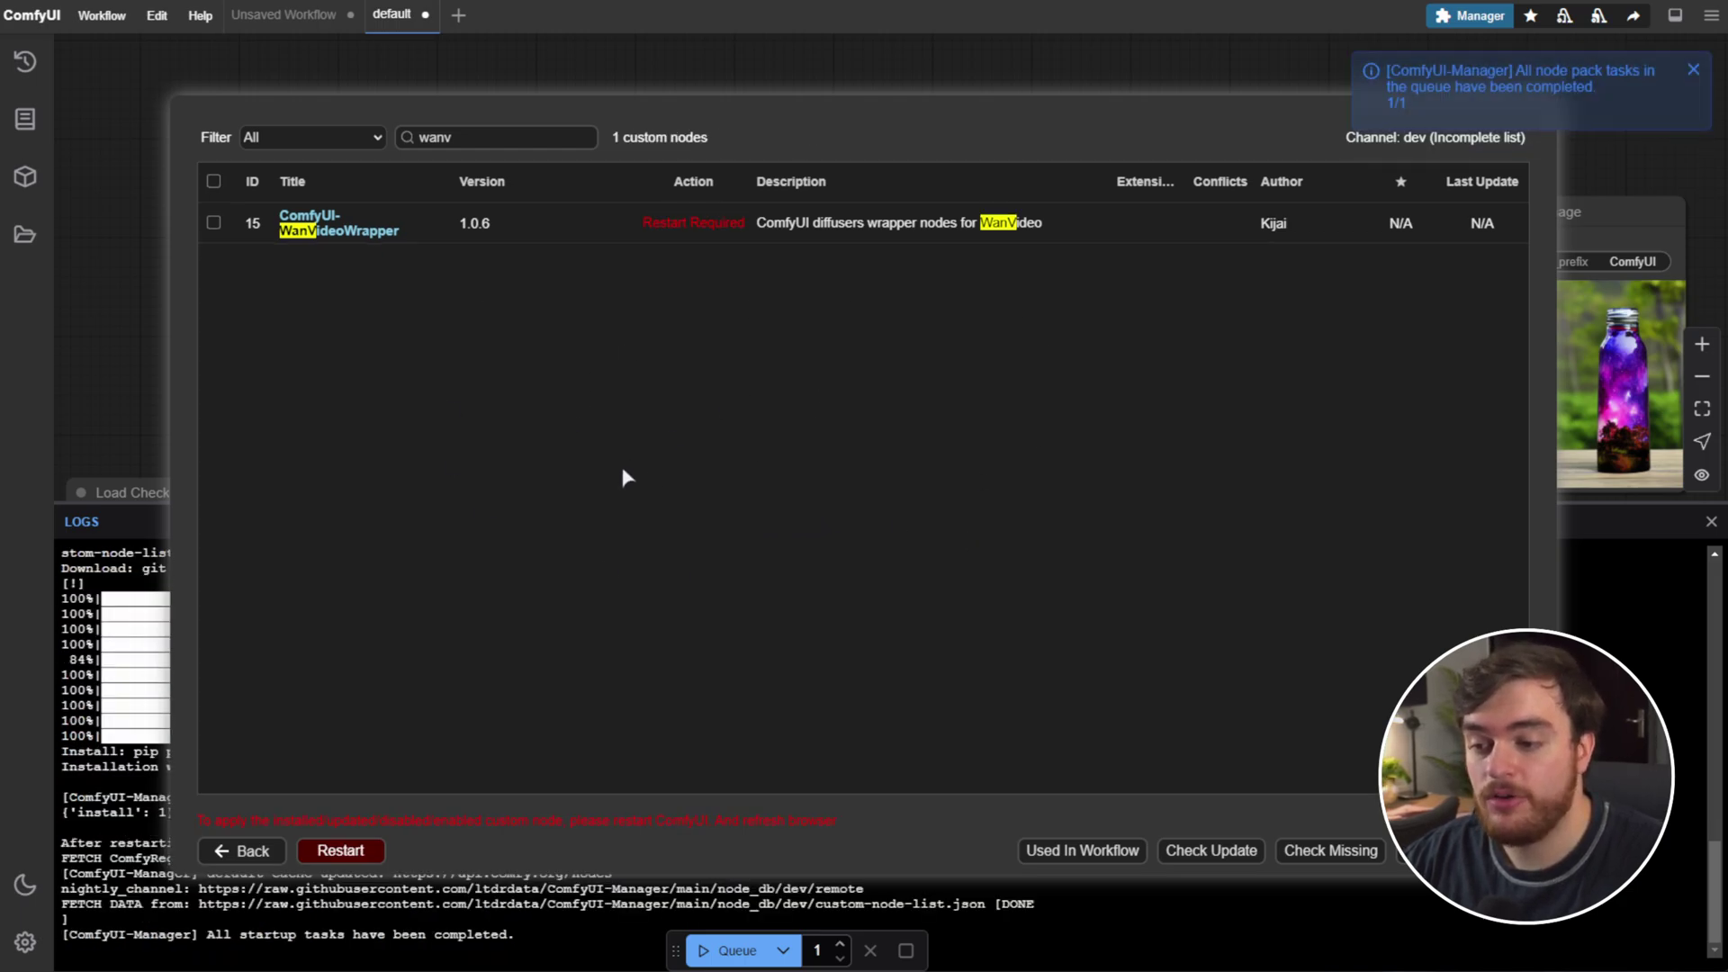
- Restart the ComfyUI server, confirm, and reload the page
click(335, 850)
click(945, 533)
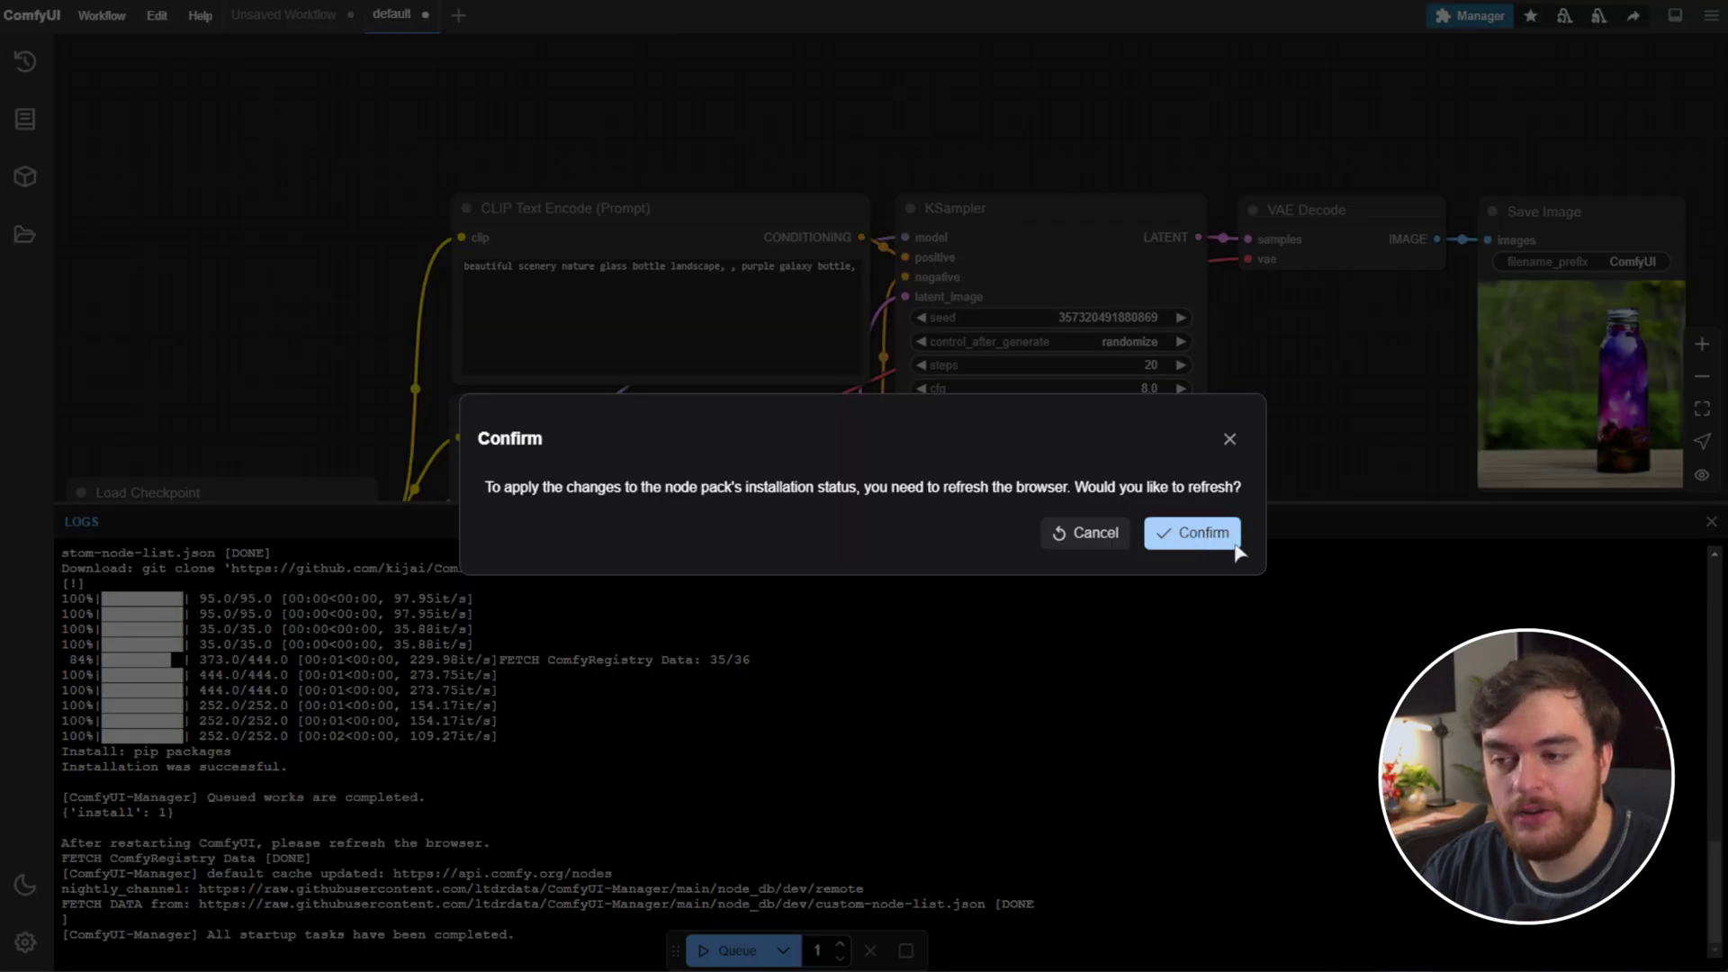
click(1193, 533)
click(927, 90)
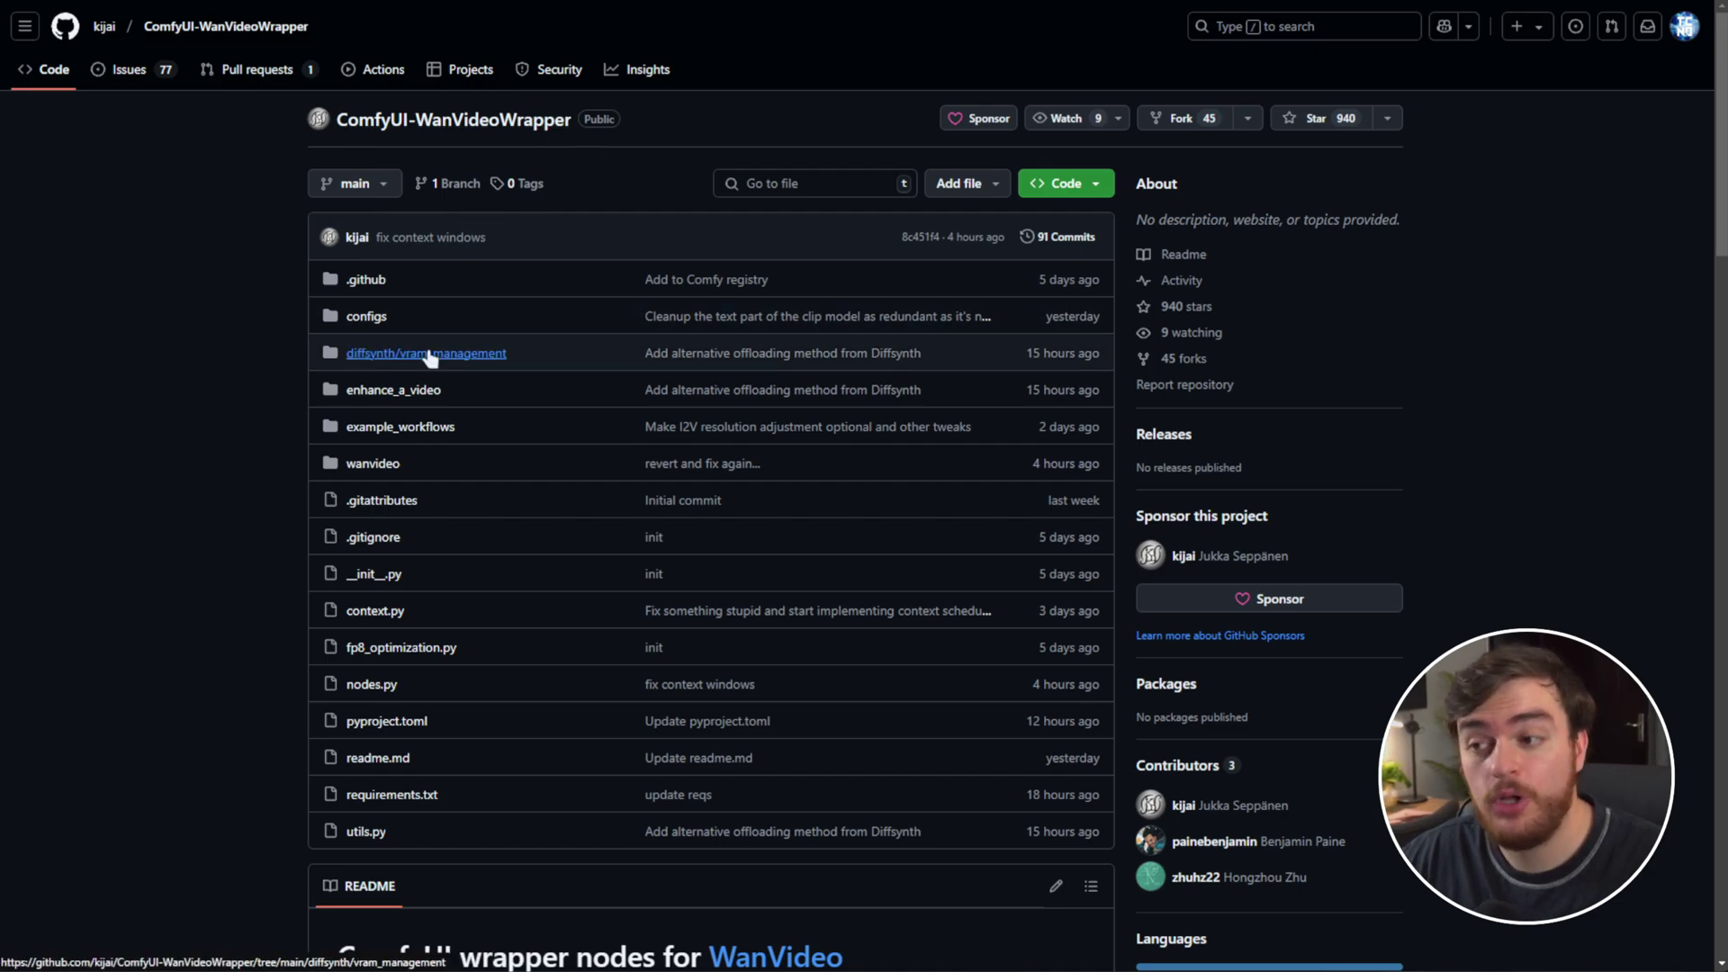
- Open wanvideo_480p_I2V_example_01.json from the example_workflows folder on GitHub
click(402, 429)
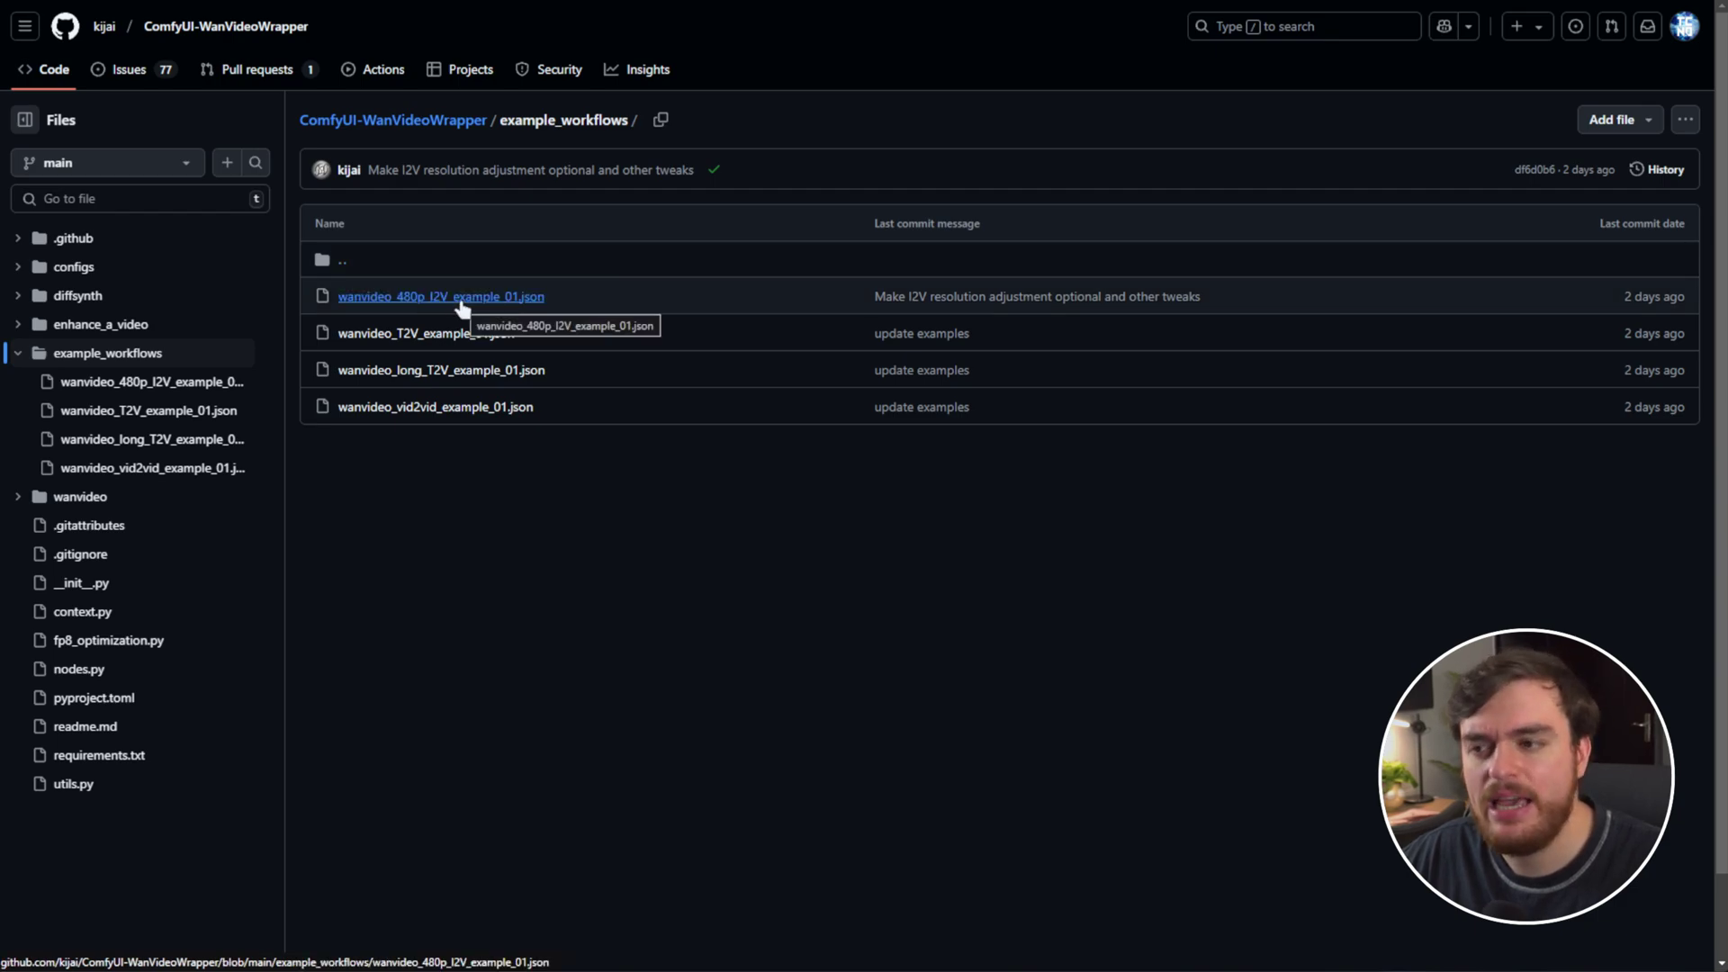
click(491, 300)
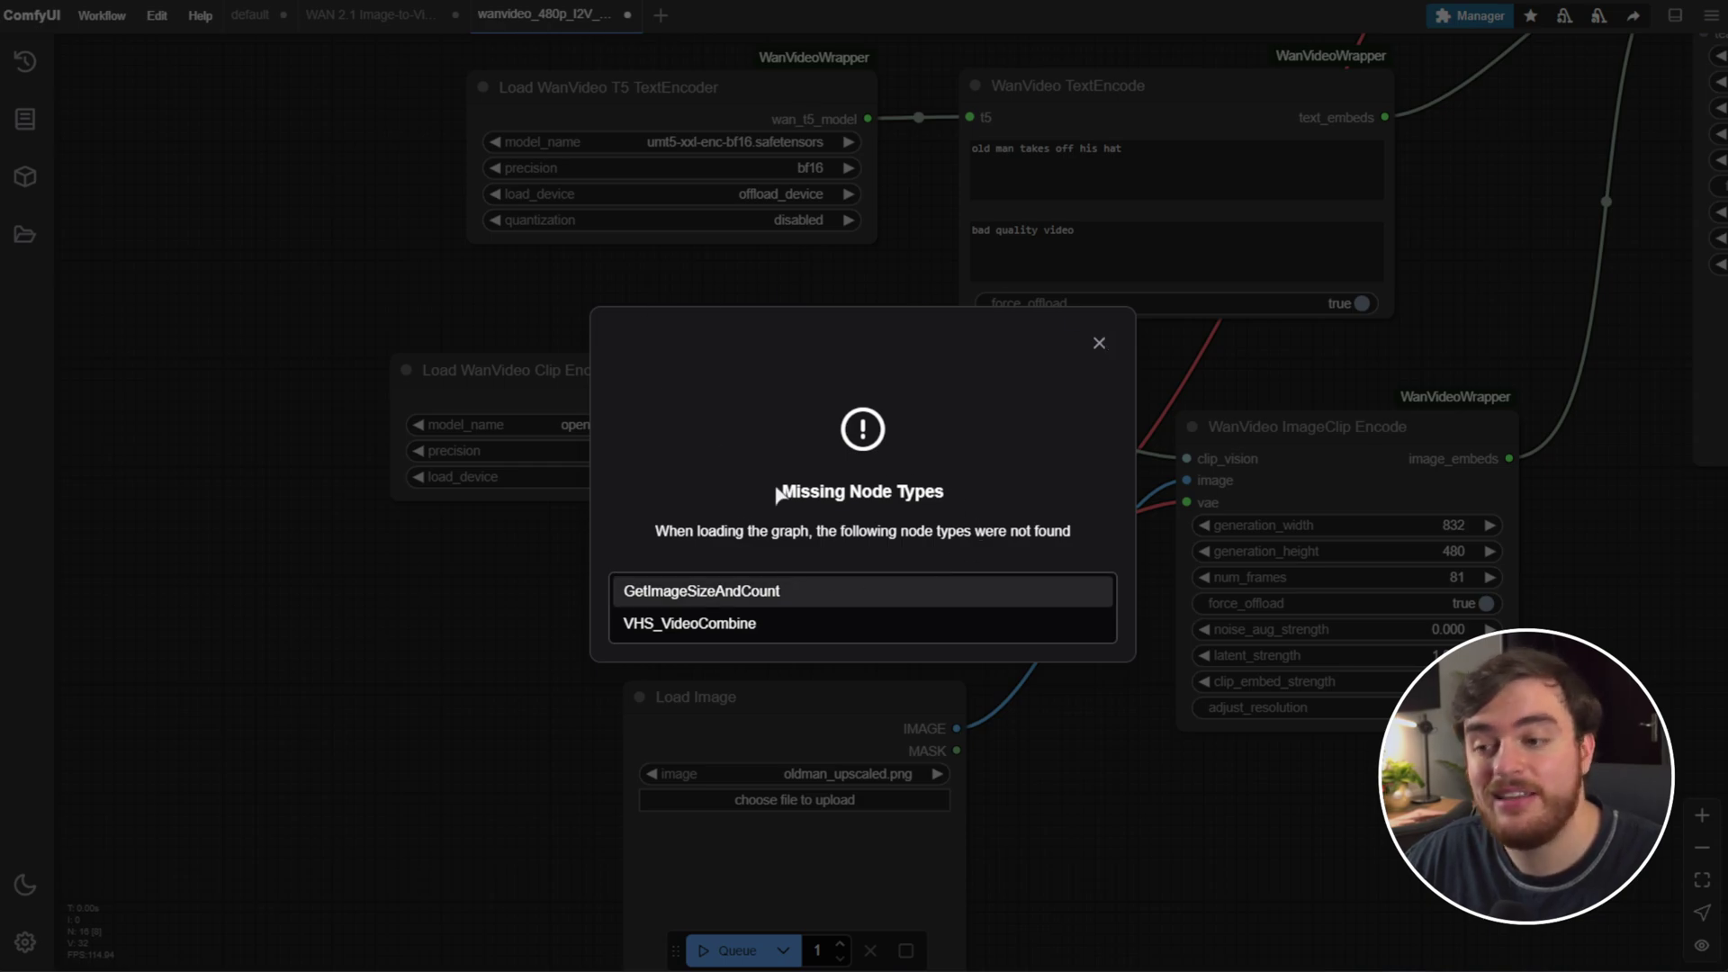
- Install the missing ComfyUI-KJNodes and ComfyUI-VideoHelperSuite packs via Install Missing Custom Nodes
key(Escape)
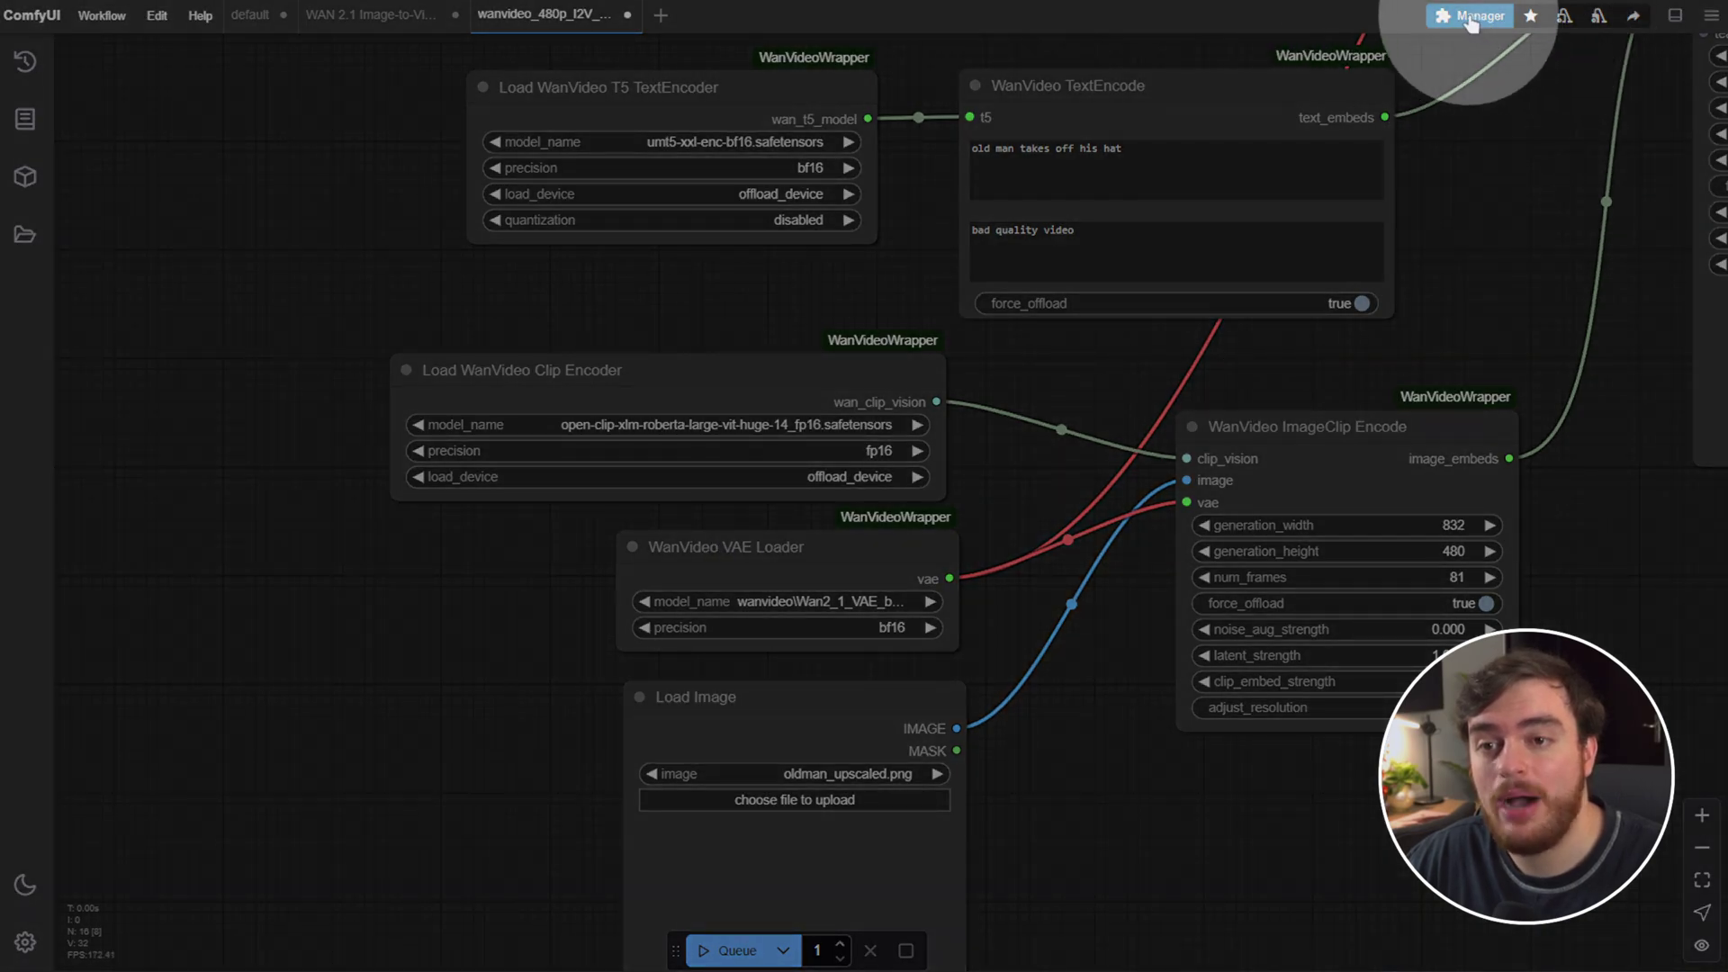
click(1469, 15)
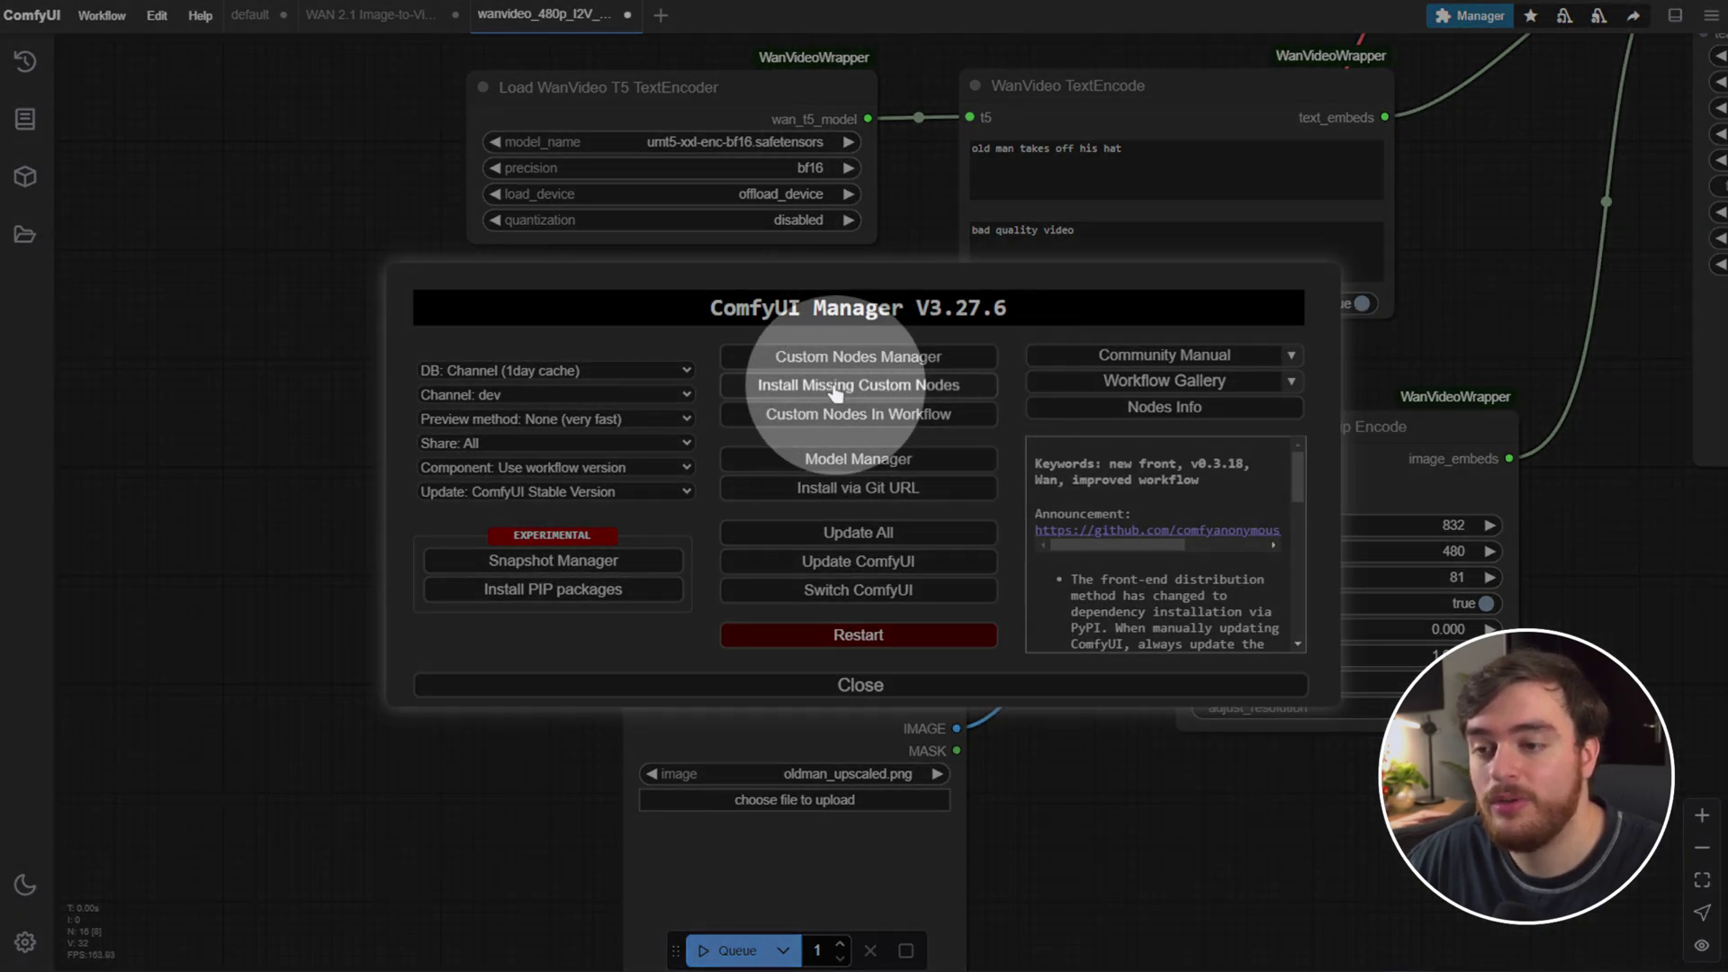
click(867, 388)
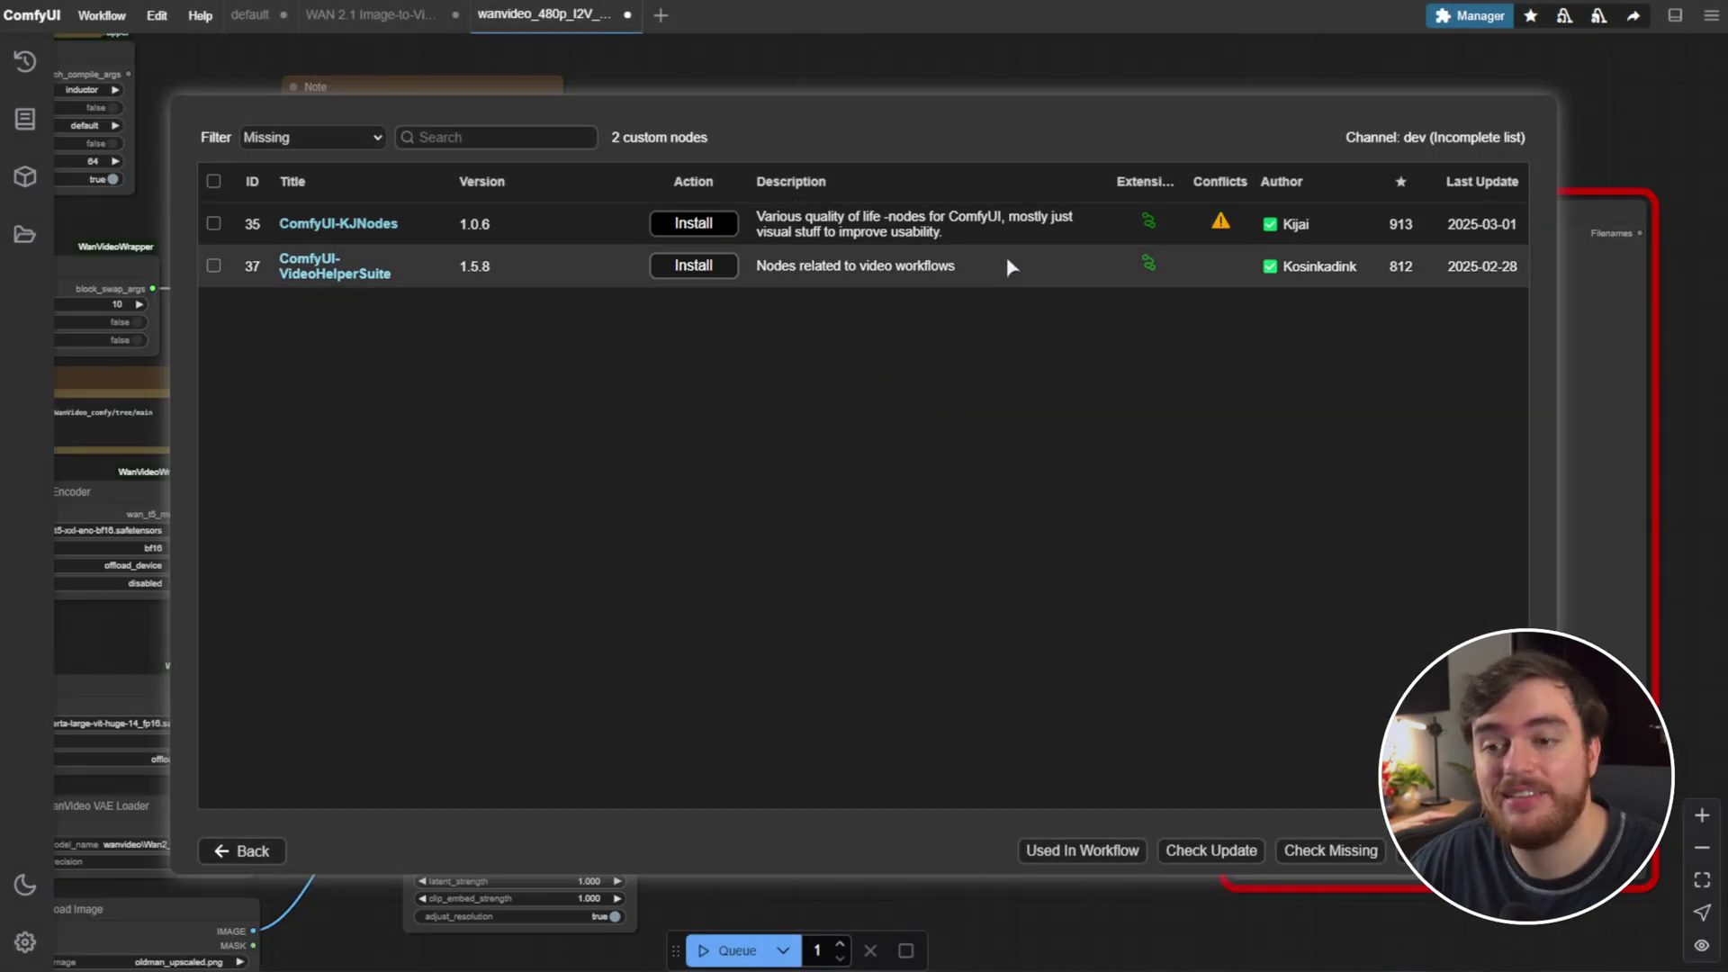
click(705, 225)
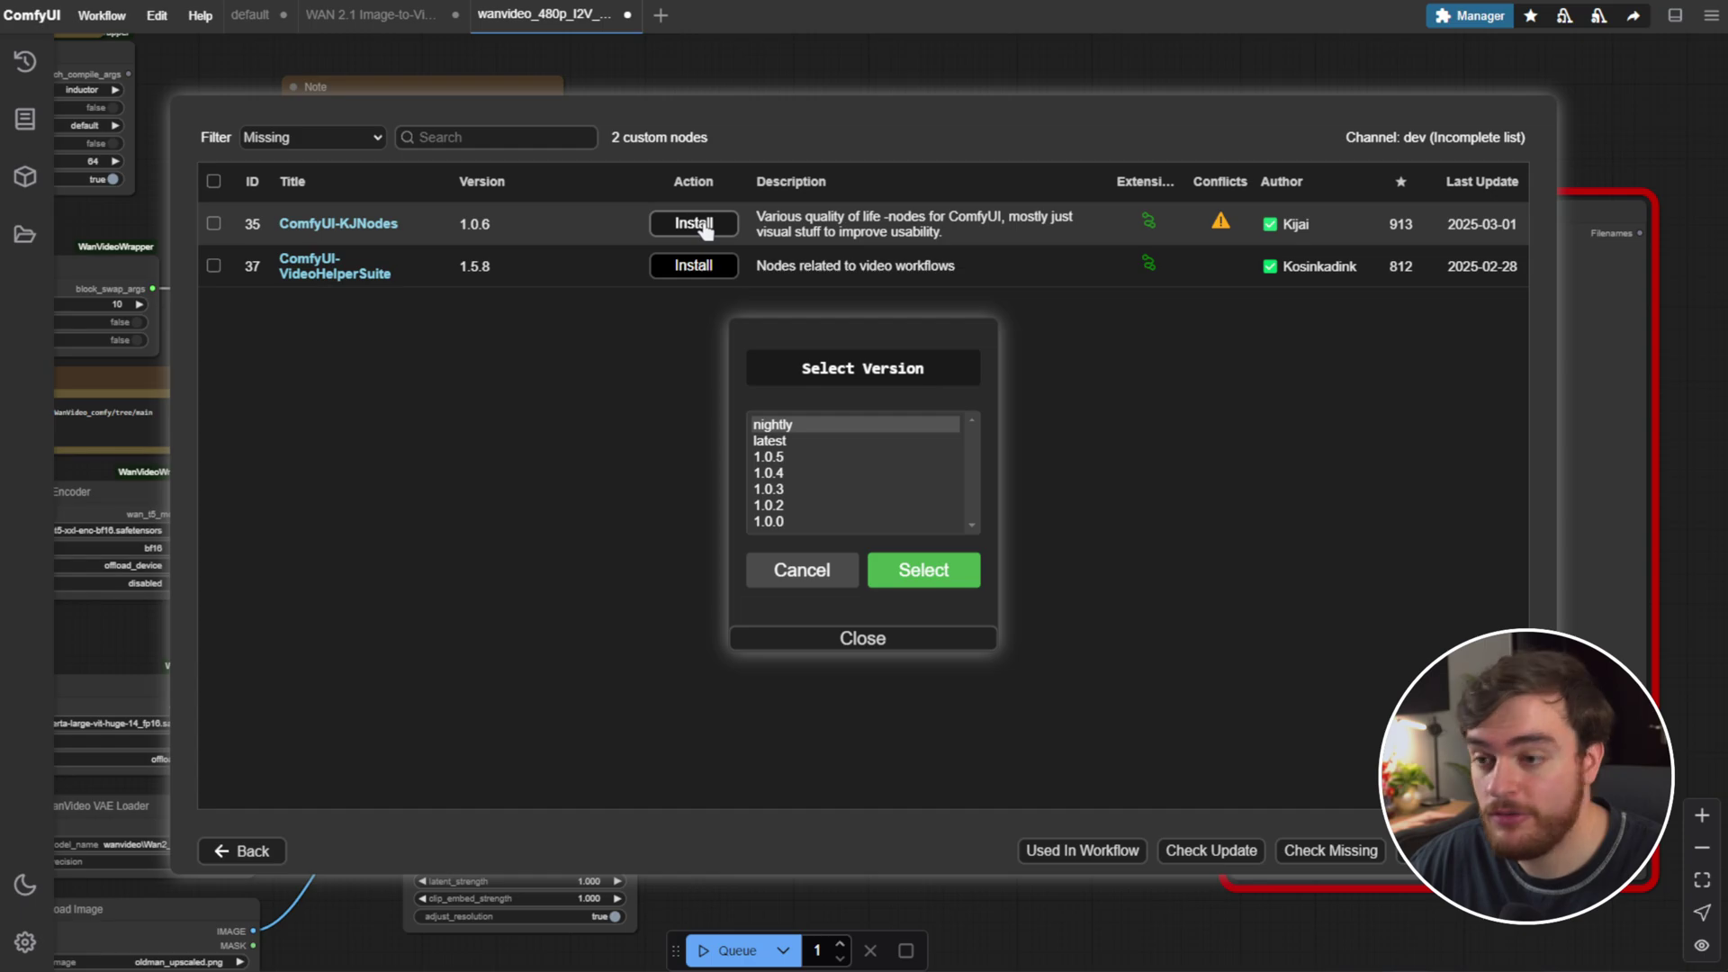
click(923, 567)
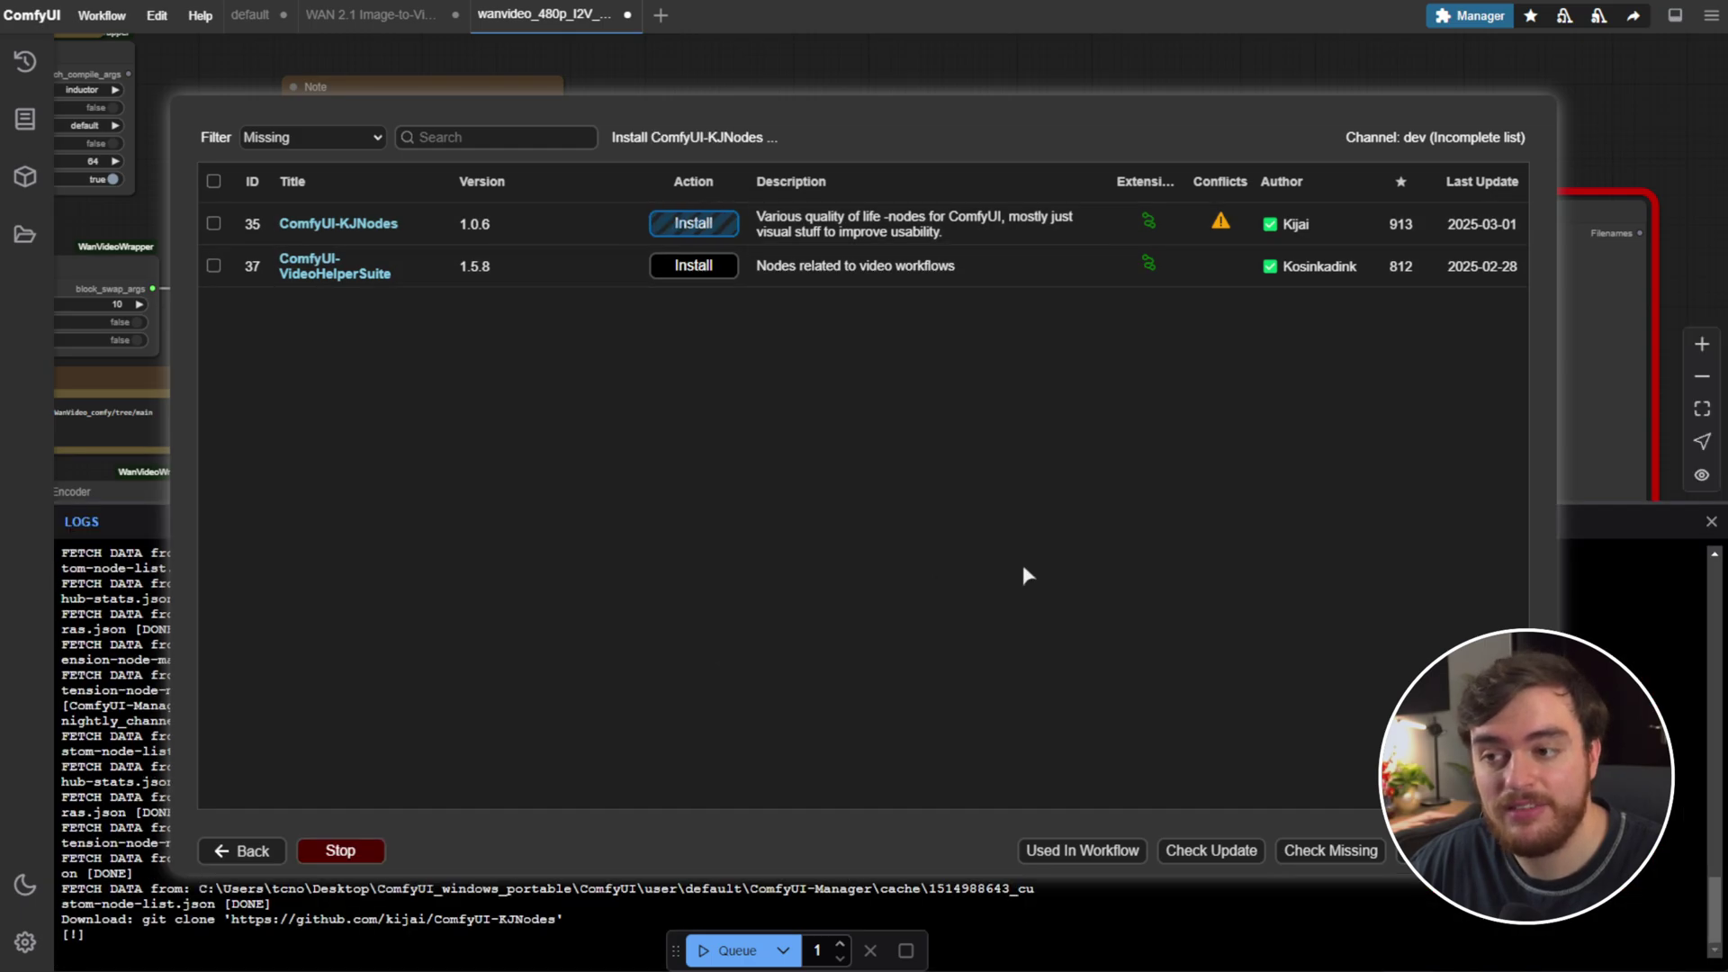
click(693, 264)
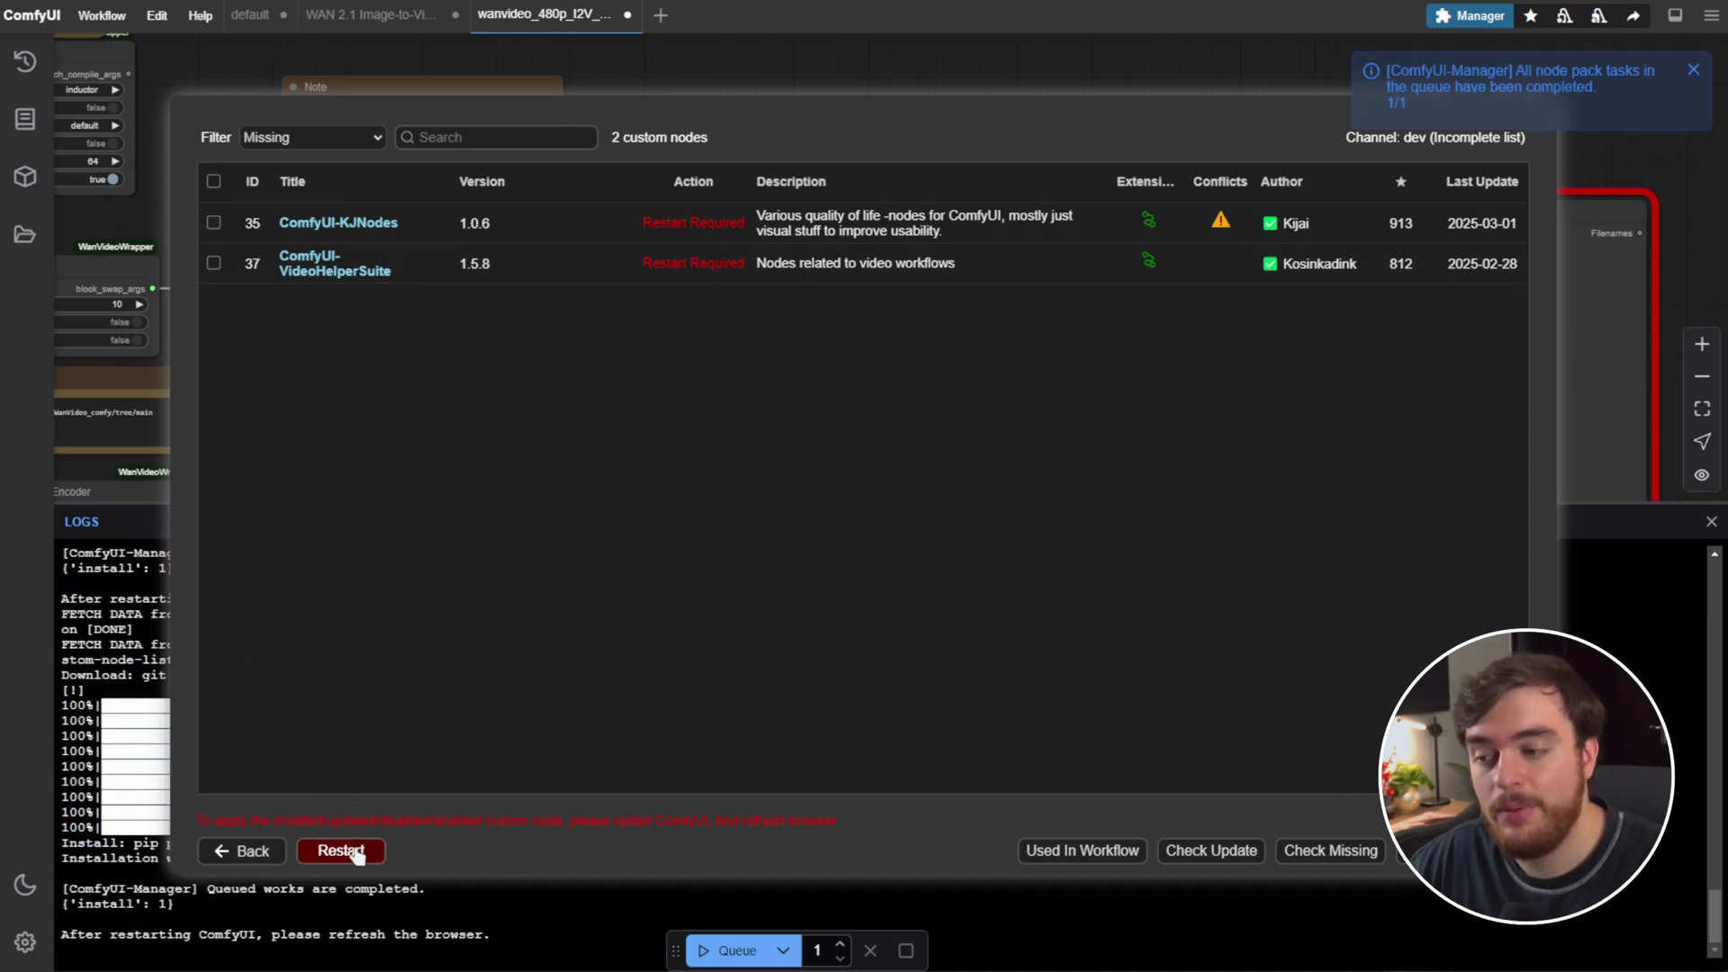
- Restart the ComfyUI server and reload the page
click(354, 850)
click(955, 532)
click(937, 83)
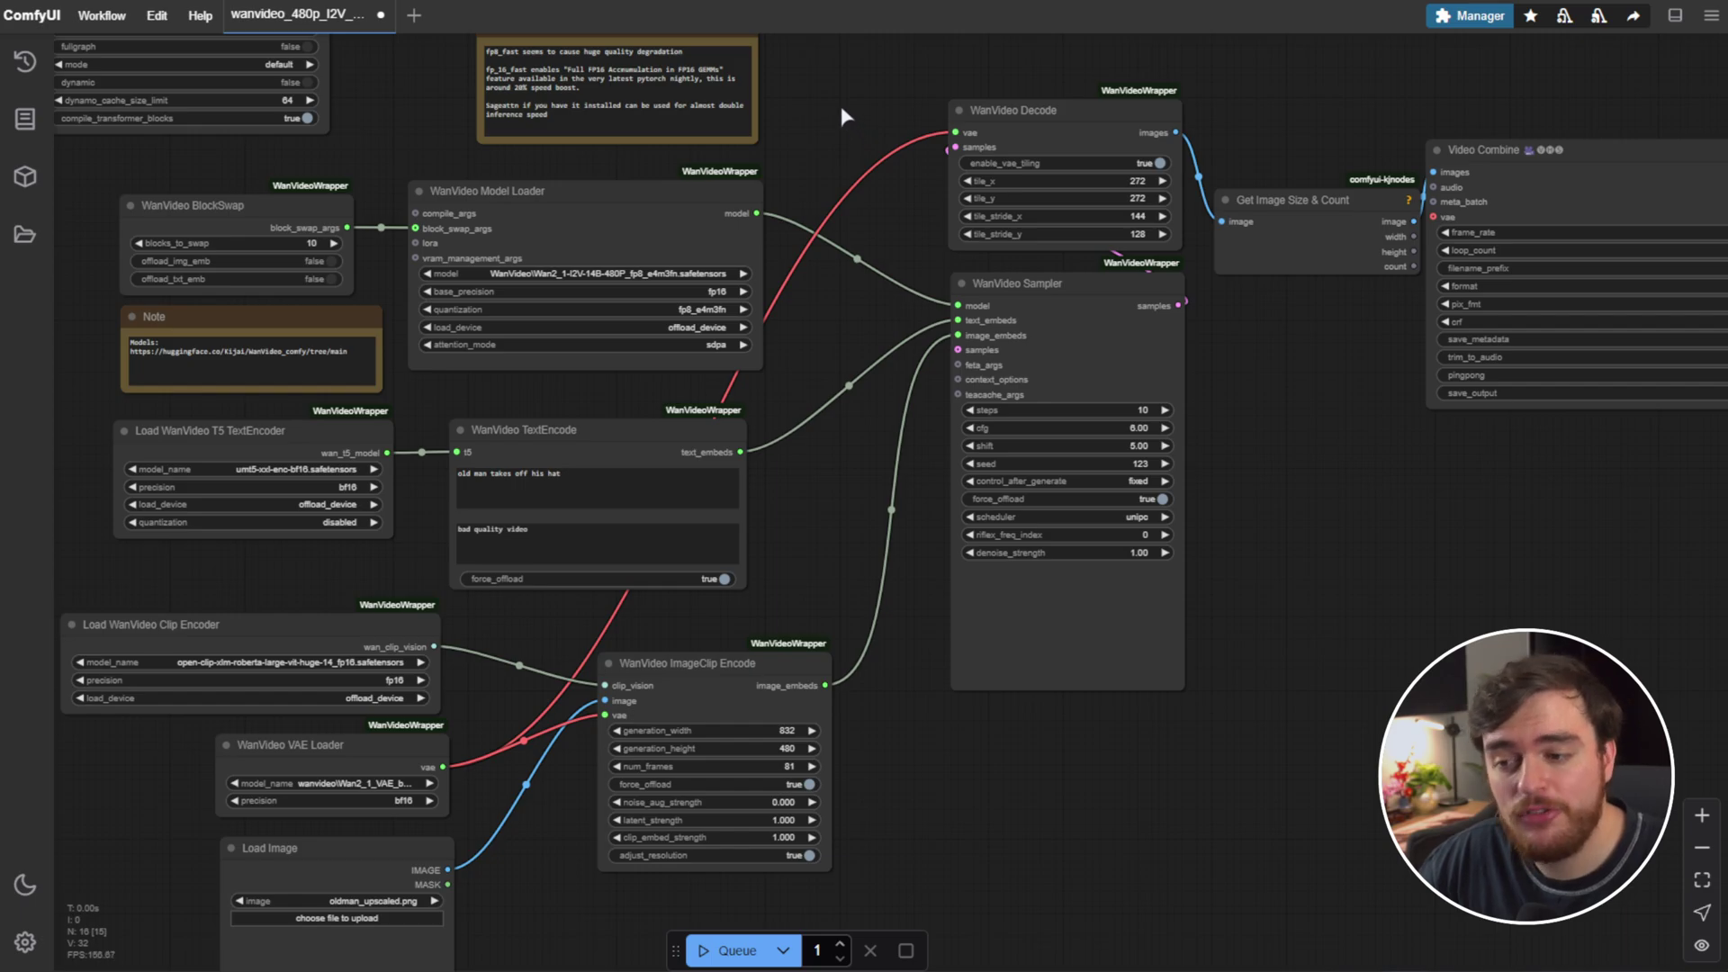
- Queue the workflow and pick out the missing text encoder, VAE and diffusion model names
click(720, 951)
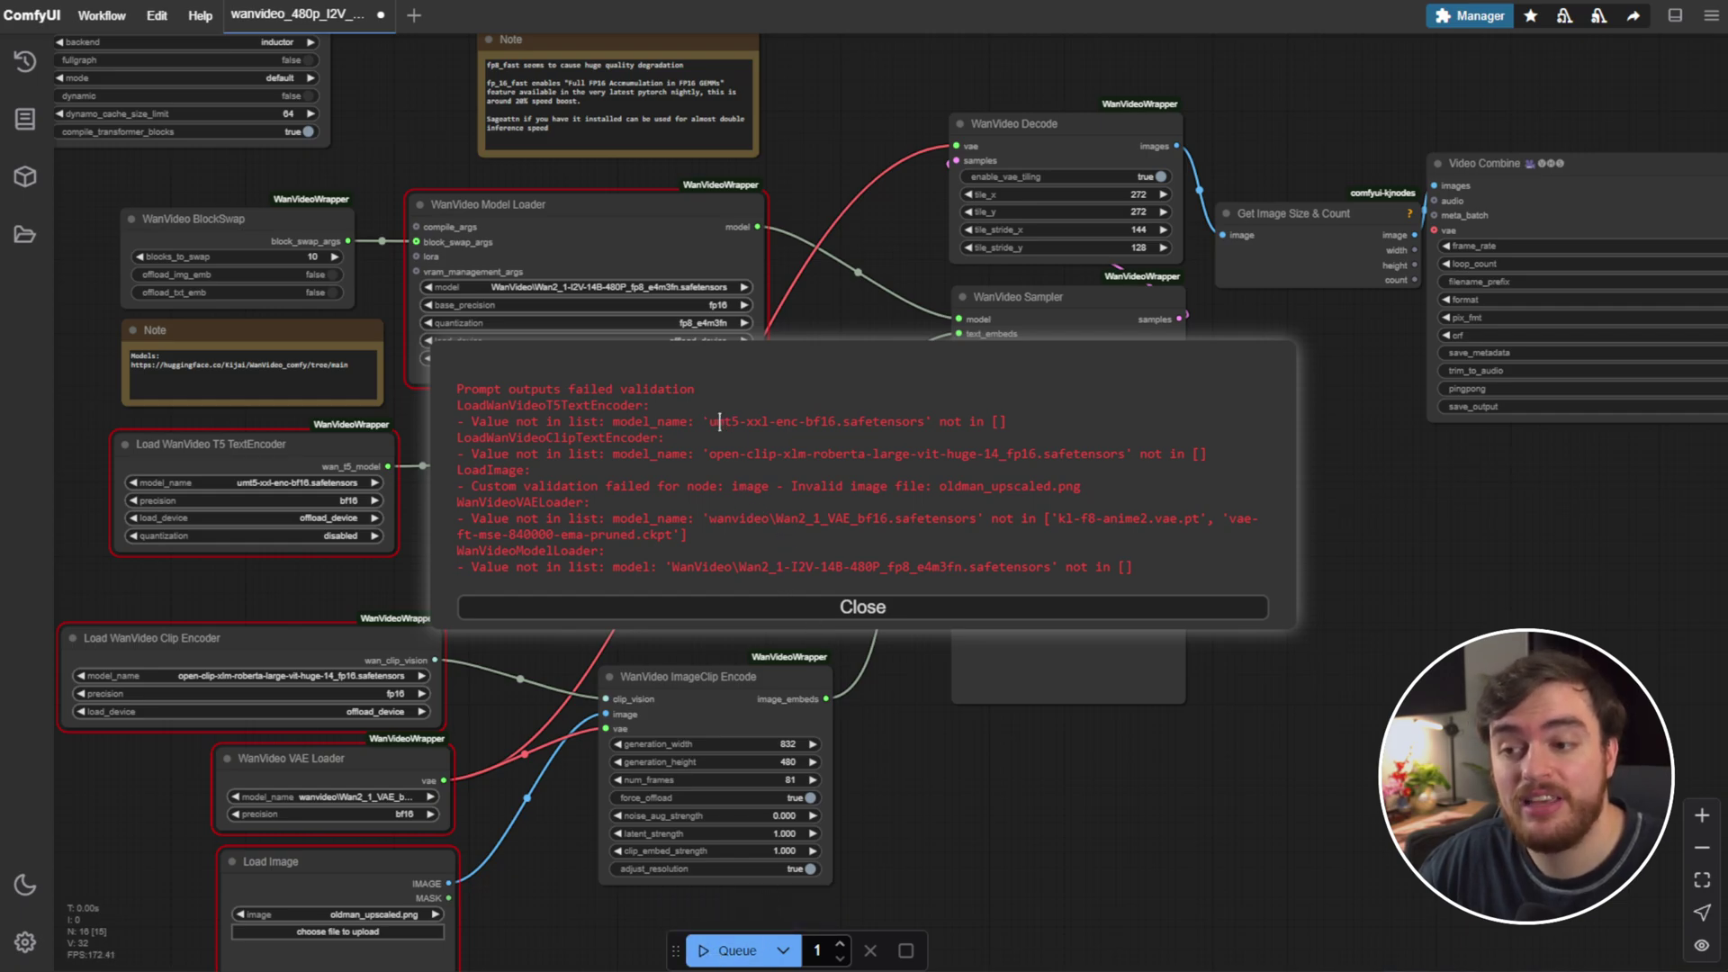
drag(720, 421, 766, 454)
drag(711, 519, 901, 517)
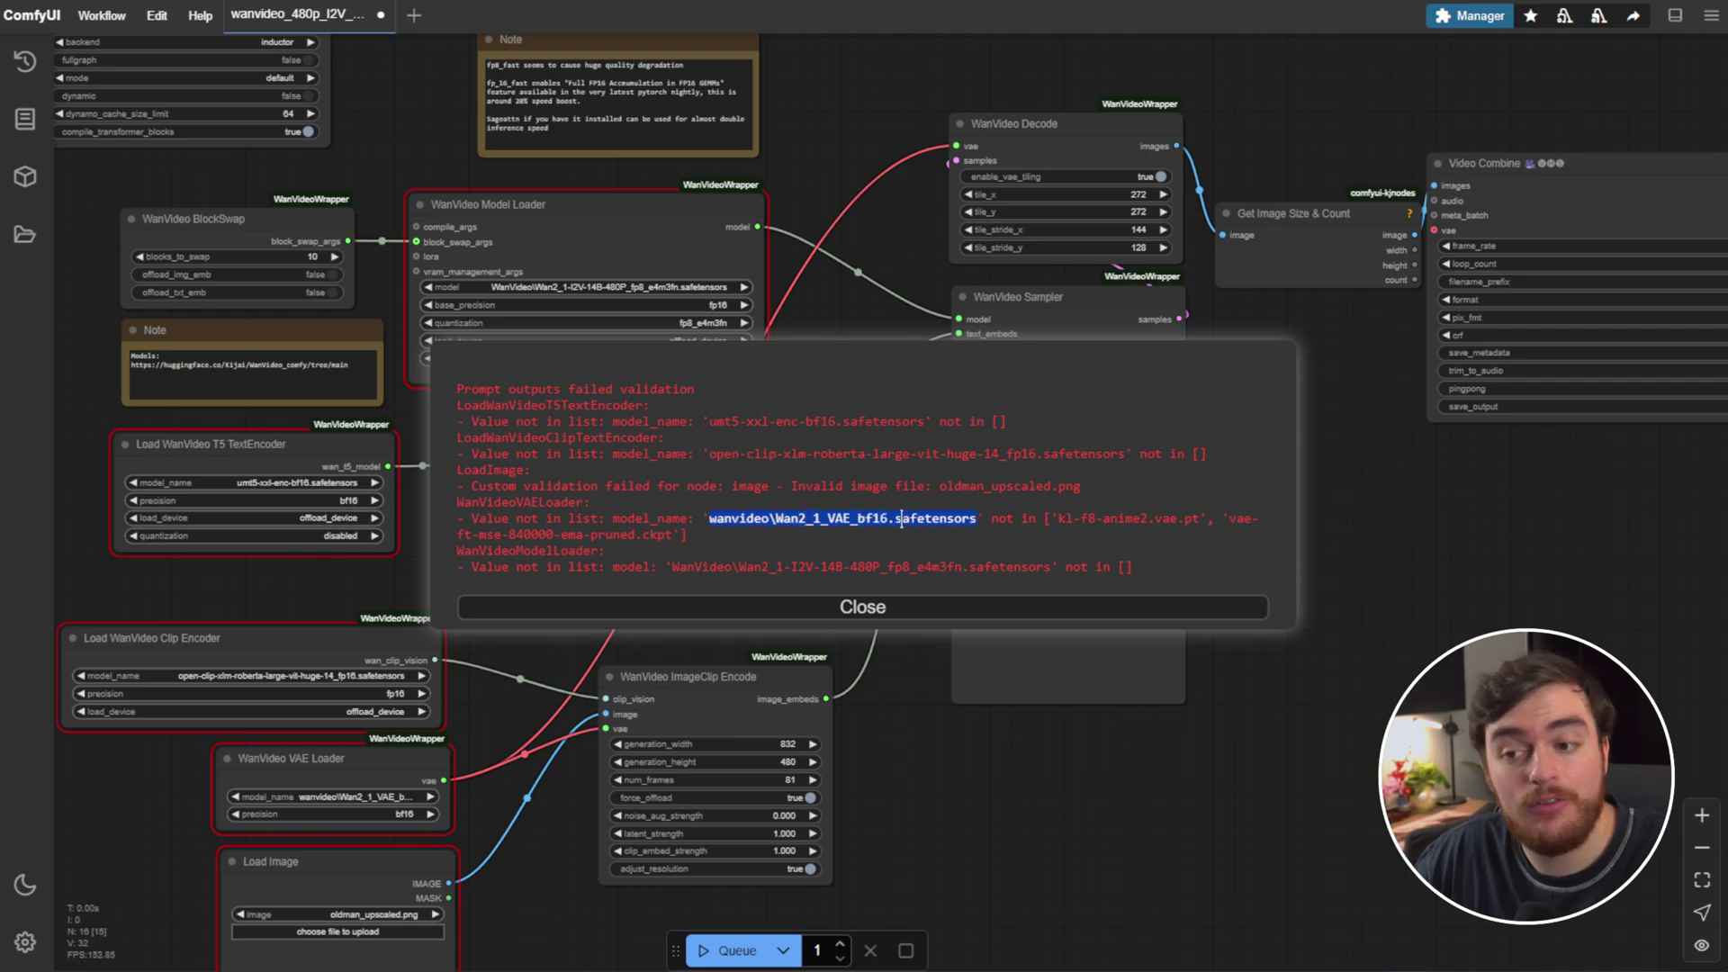
drag(731, 567, 1050, 568)
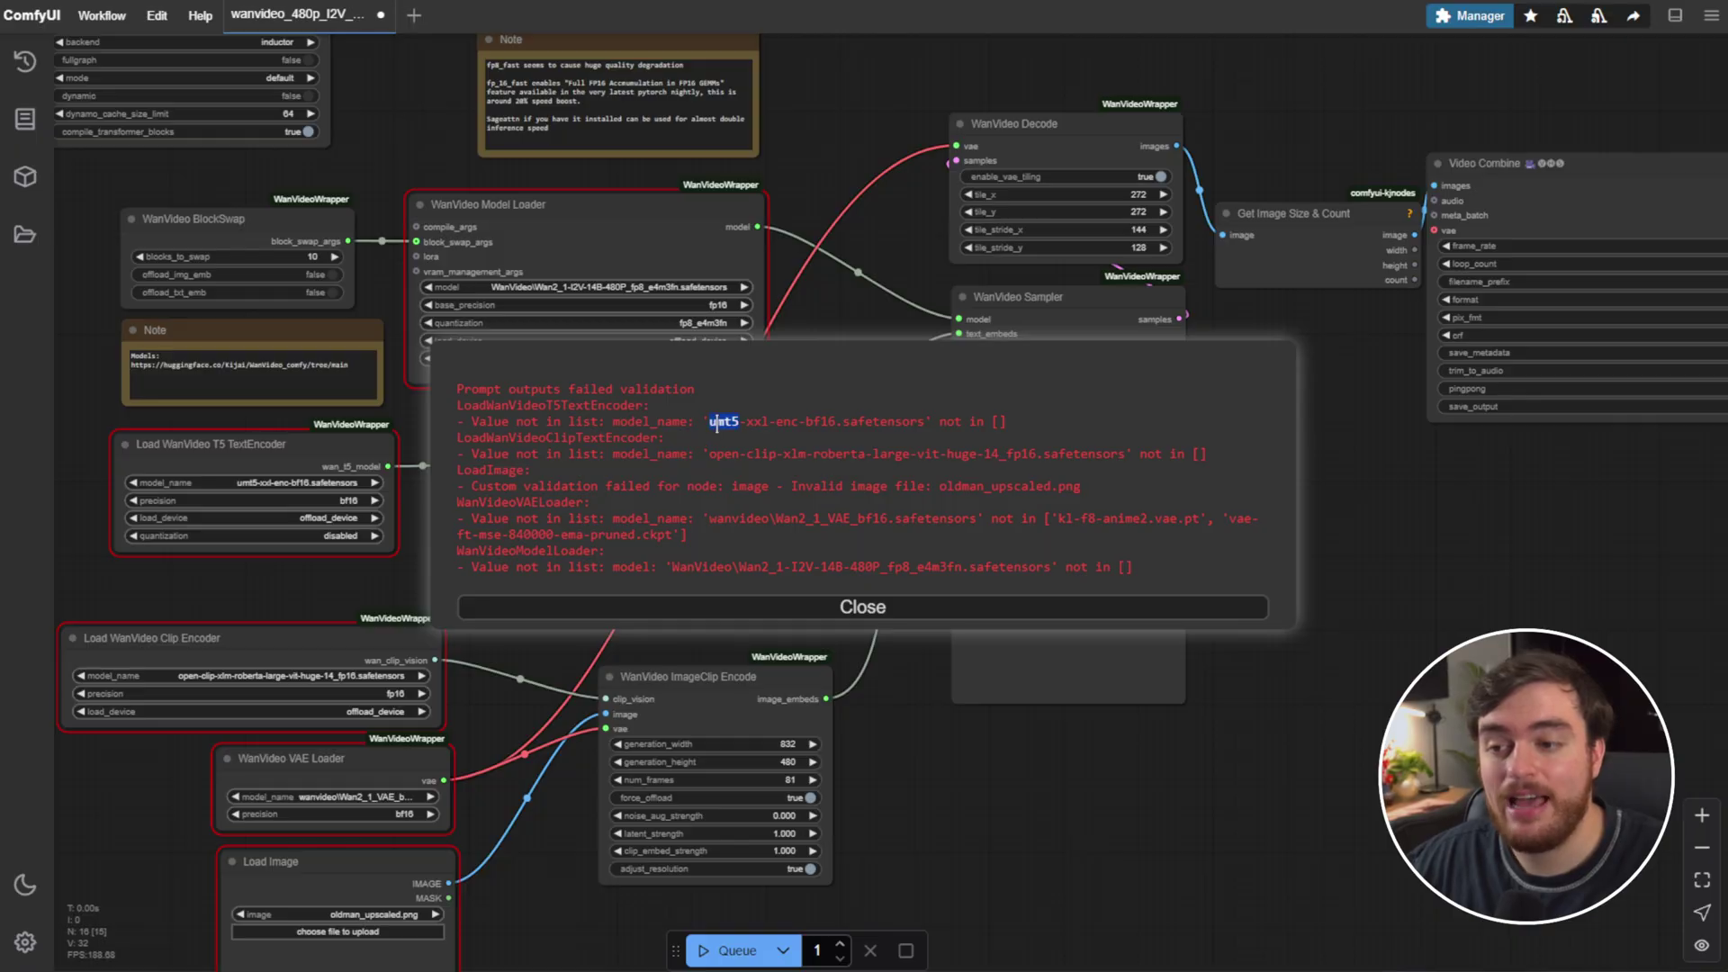
- Copy the umt5-xxl-enc-bf16.safetensors and clip encoder file names from the validation error
drag(717, 423, 875, 424)
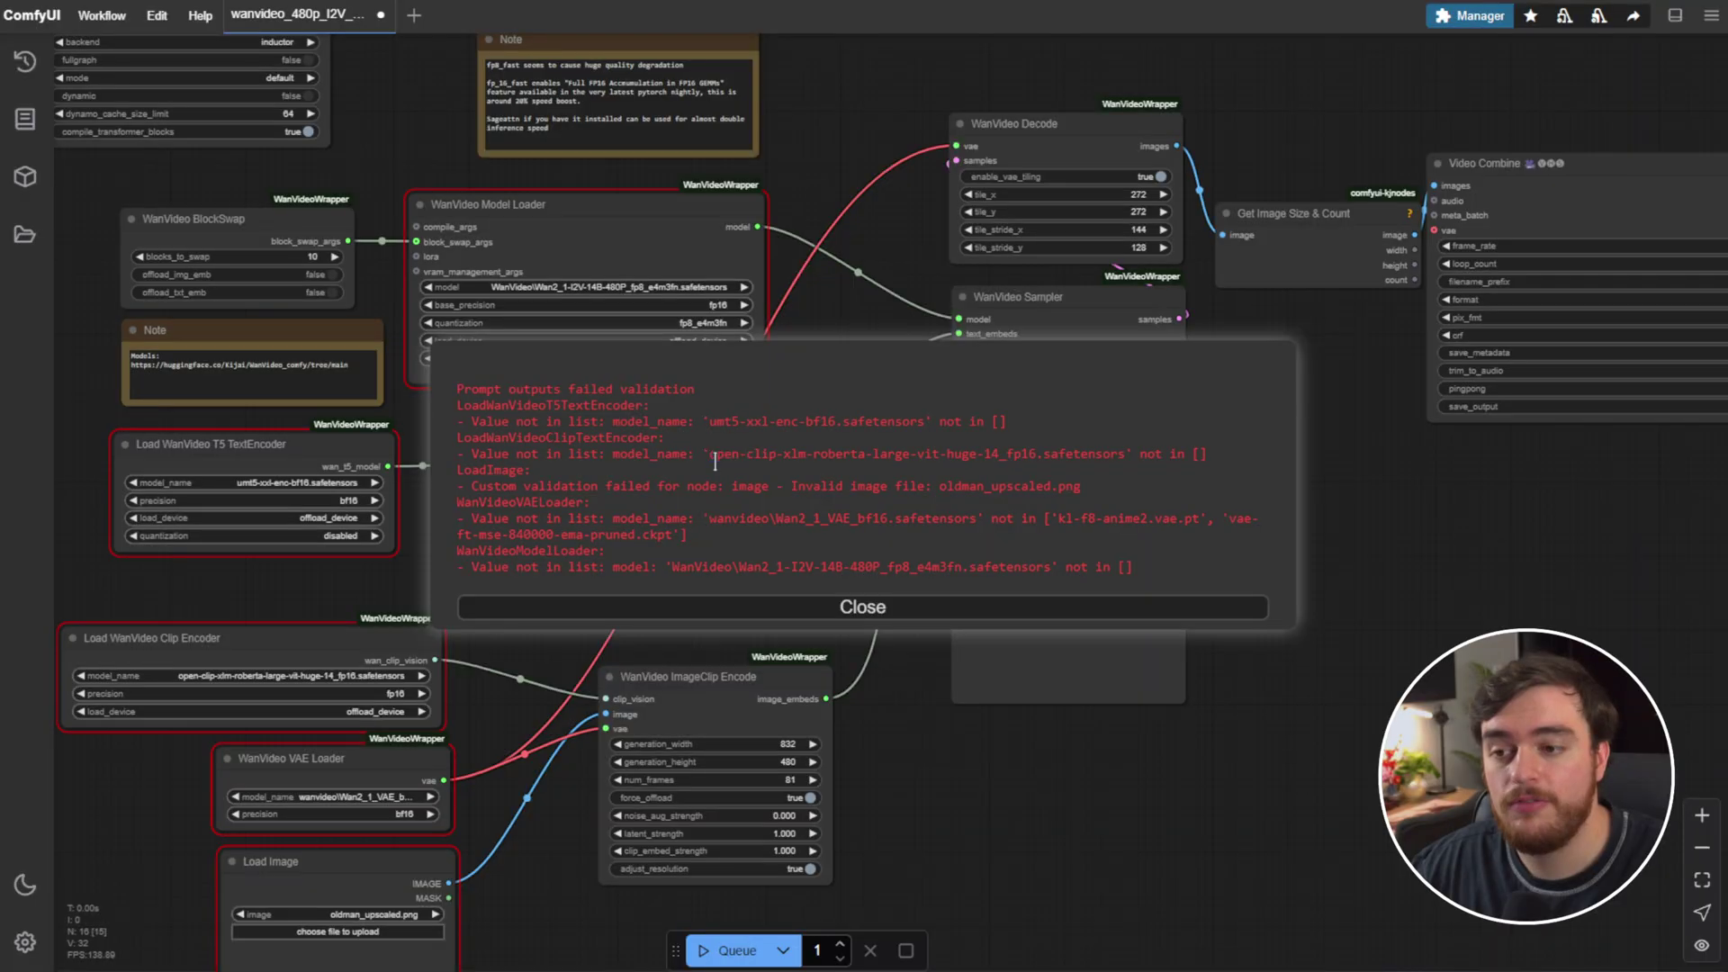
drag(709, 454, 988, 461)
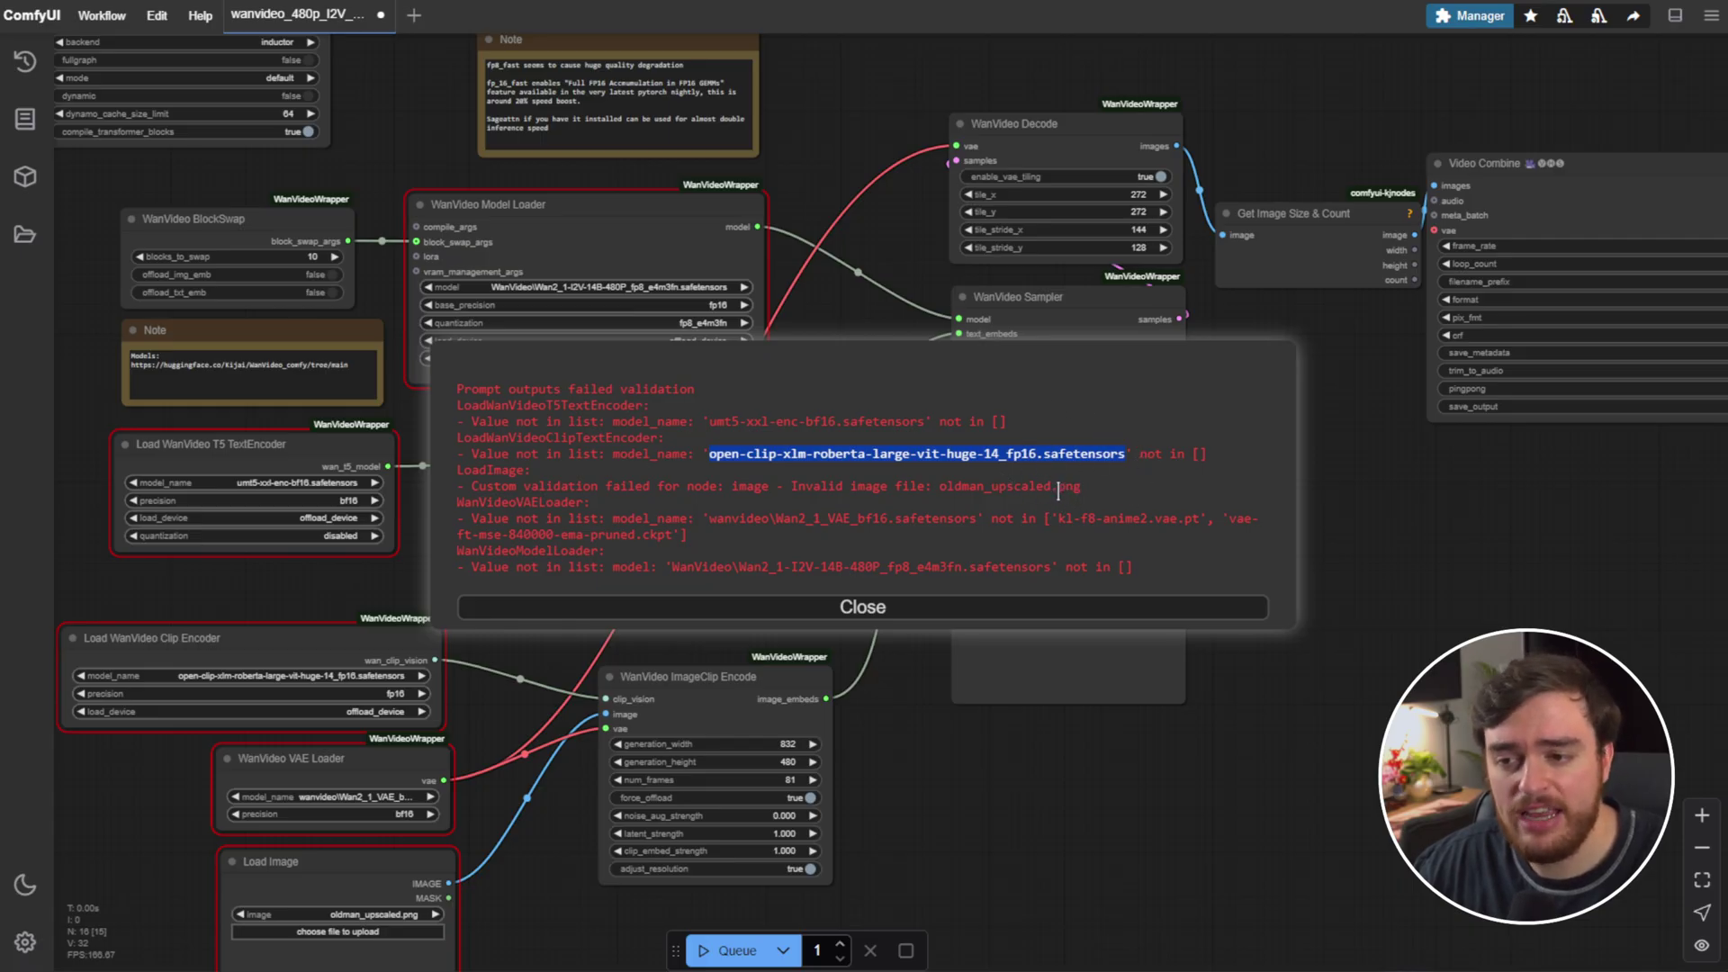
click(1007, 459)
drag(979, 461, 1024, 453)
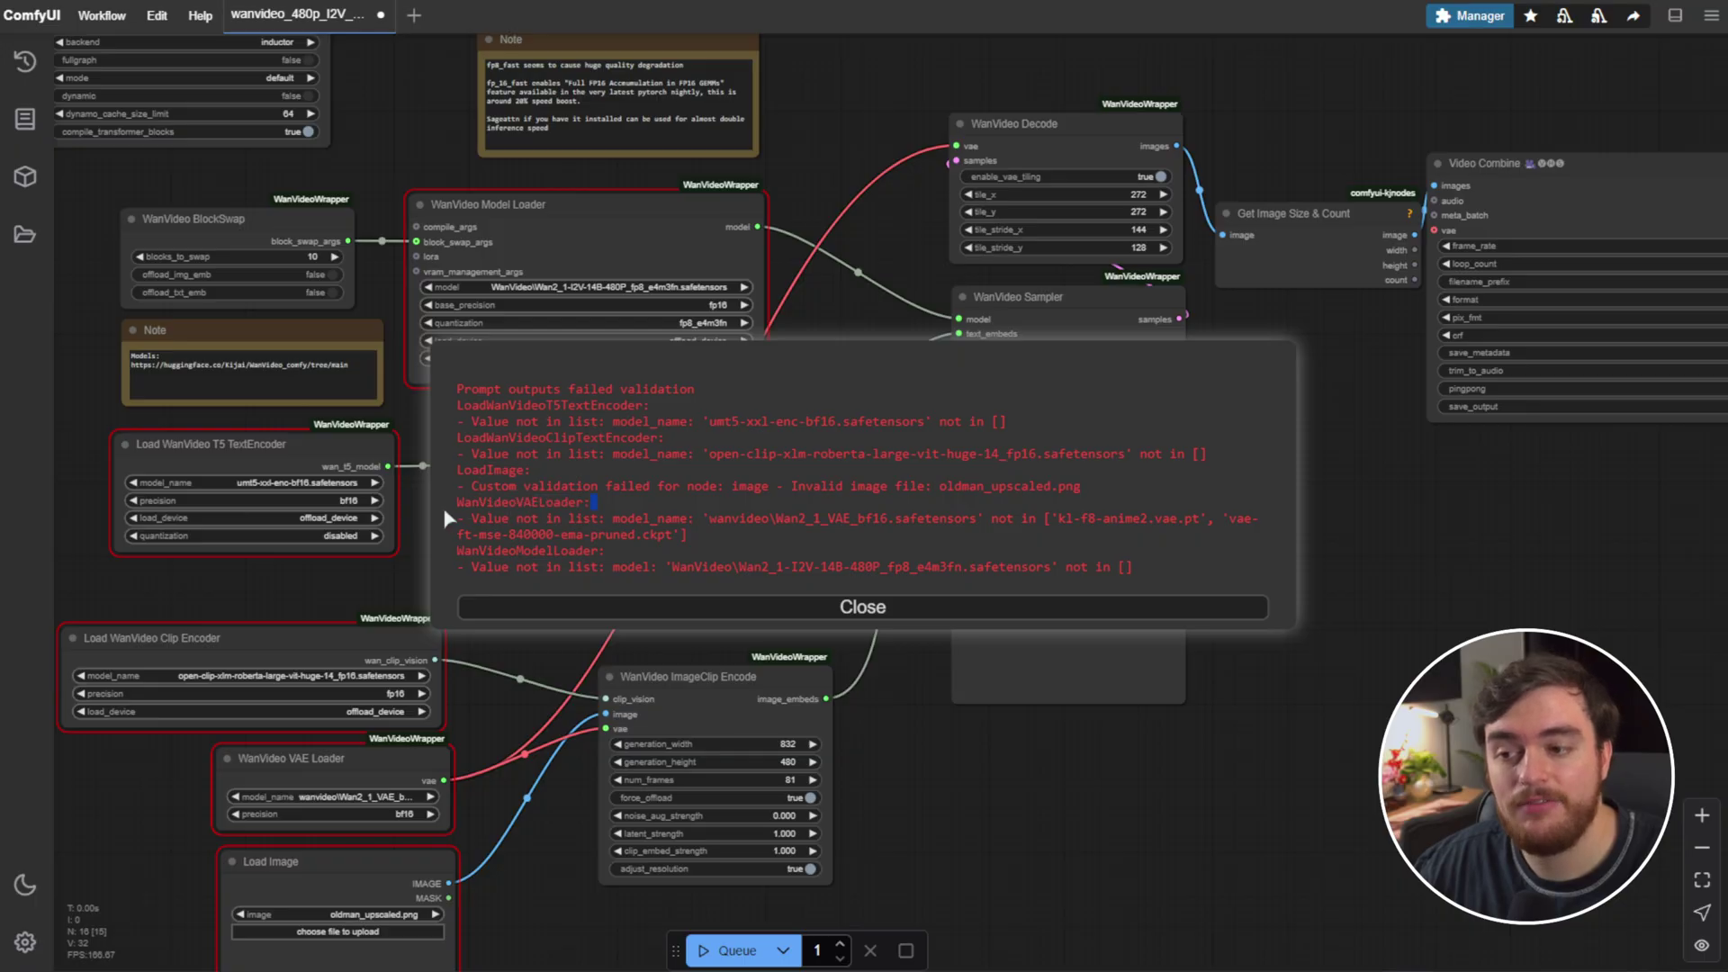
- Copy the VAE file name and download Wan2_1-I2V-14B-480P_fp8_e4m3fn.safetensors
double_click(802, 519)
drag(802, 519, 953, 526)
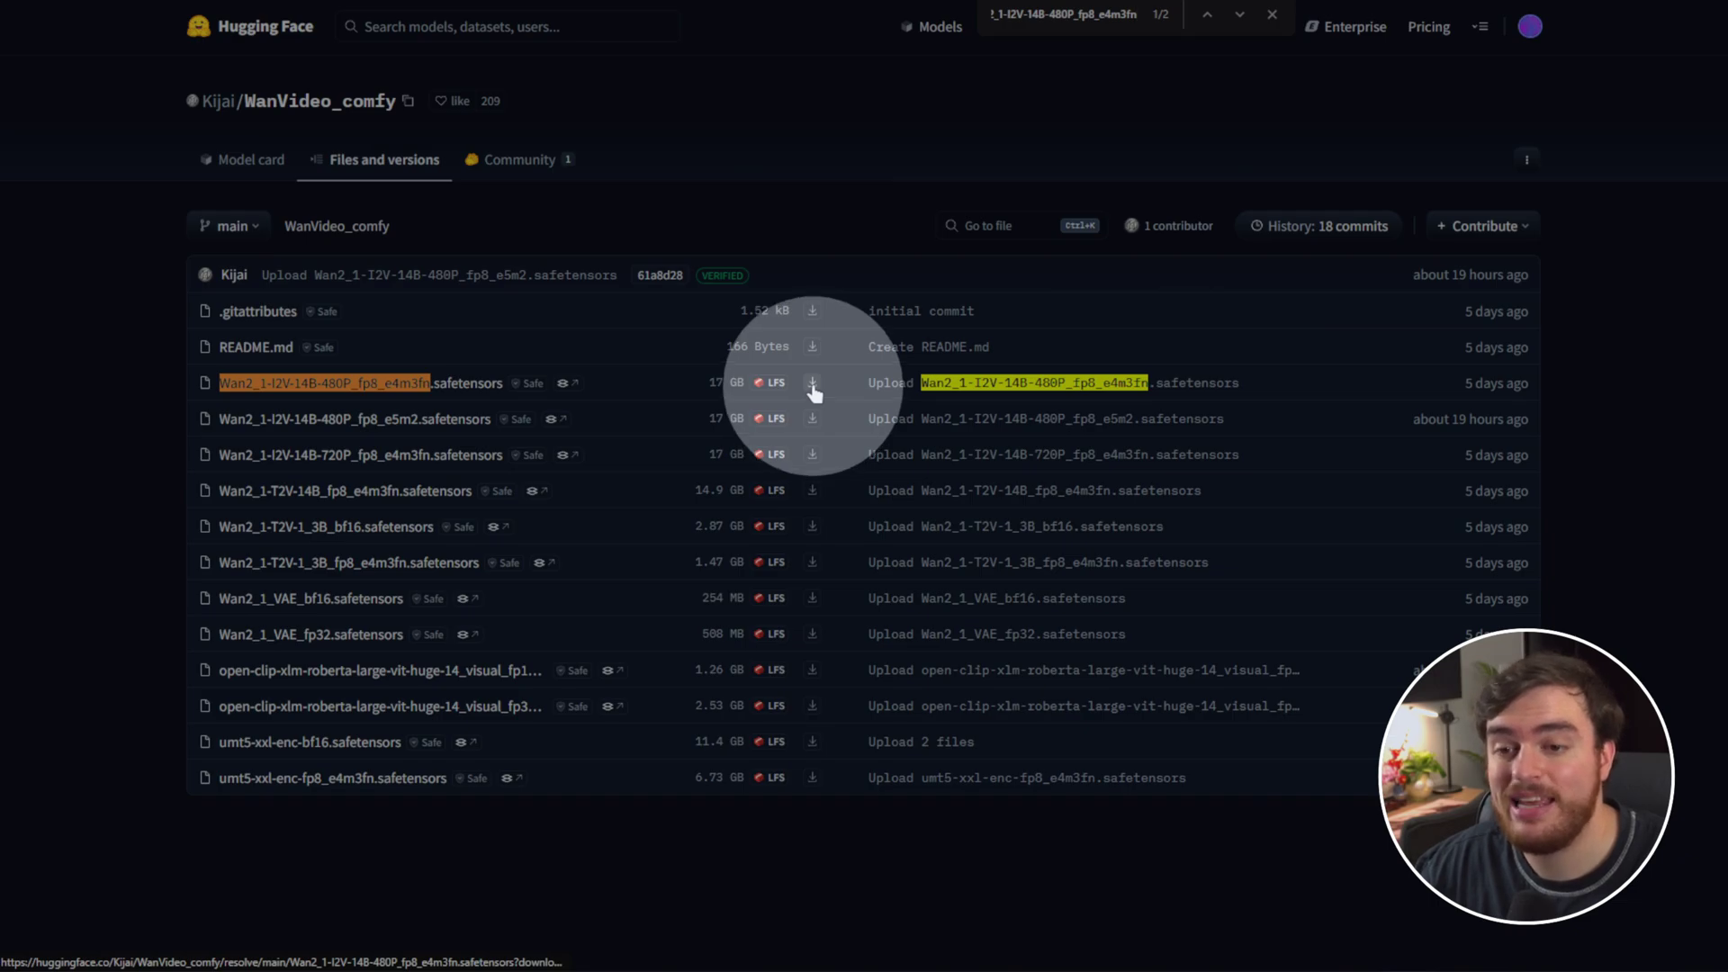
click(813, 383)
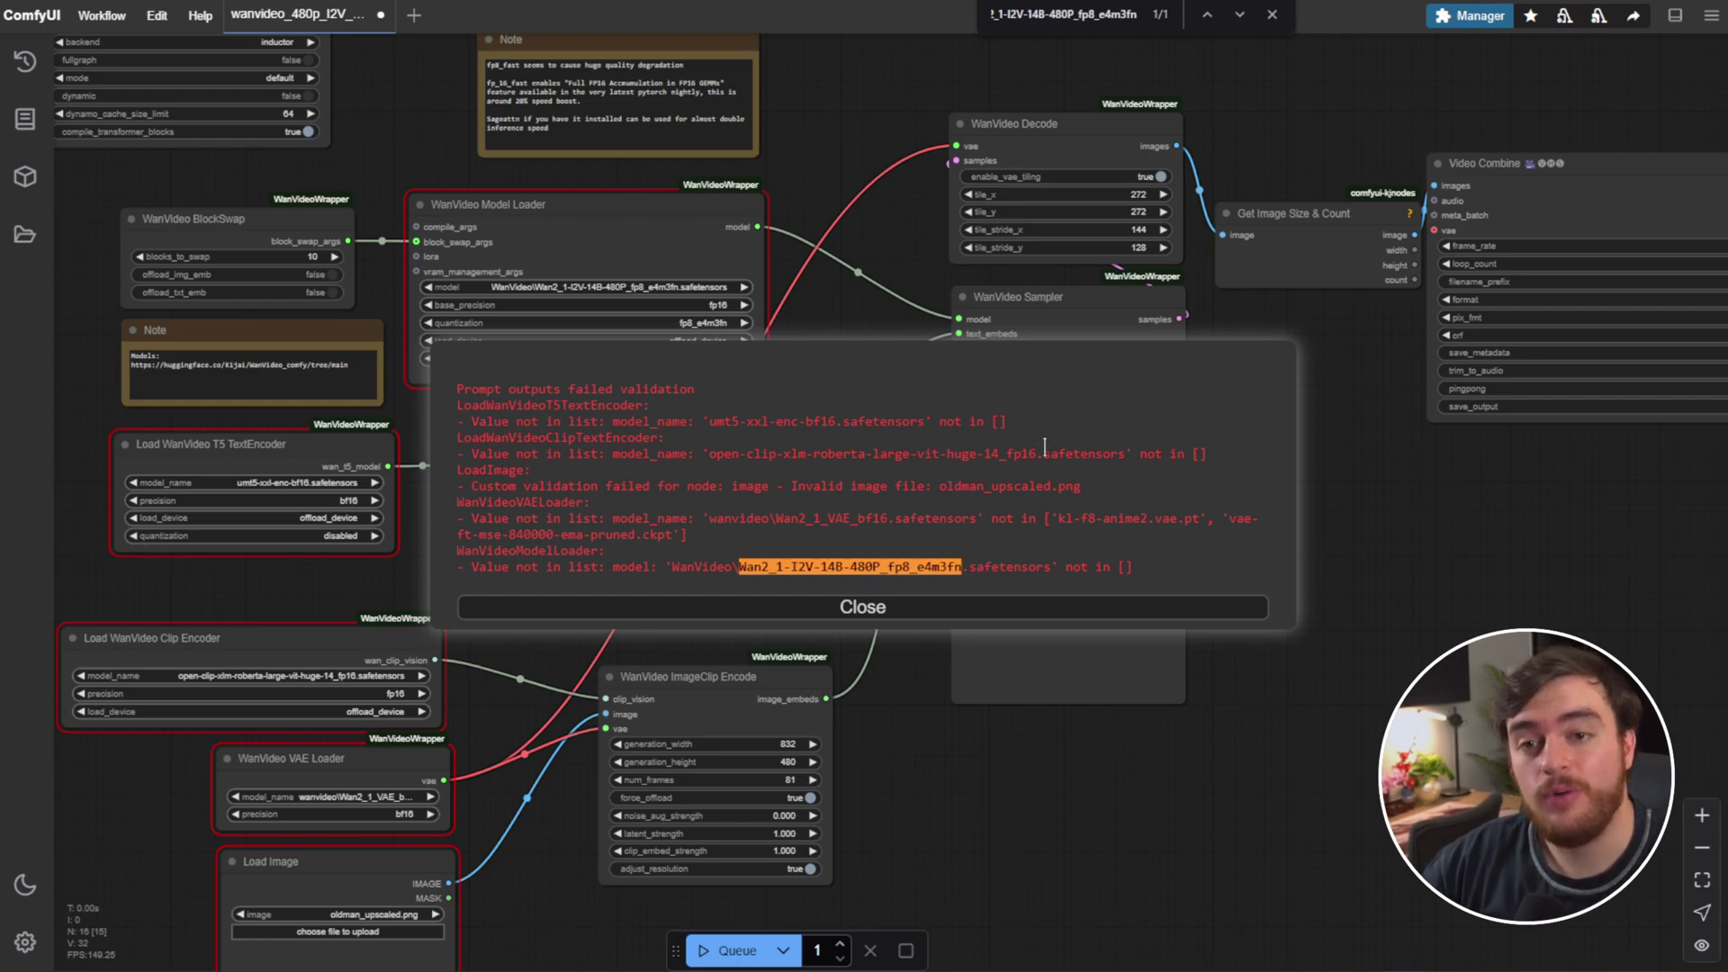
- Open ComfyUI\models\text_encoders as the destination for umt5-xxl-enc-bf16.safetensors
key(Escape)
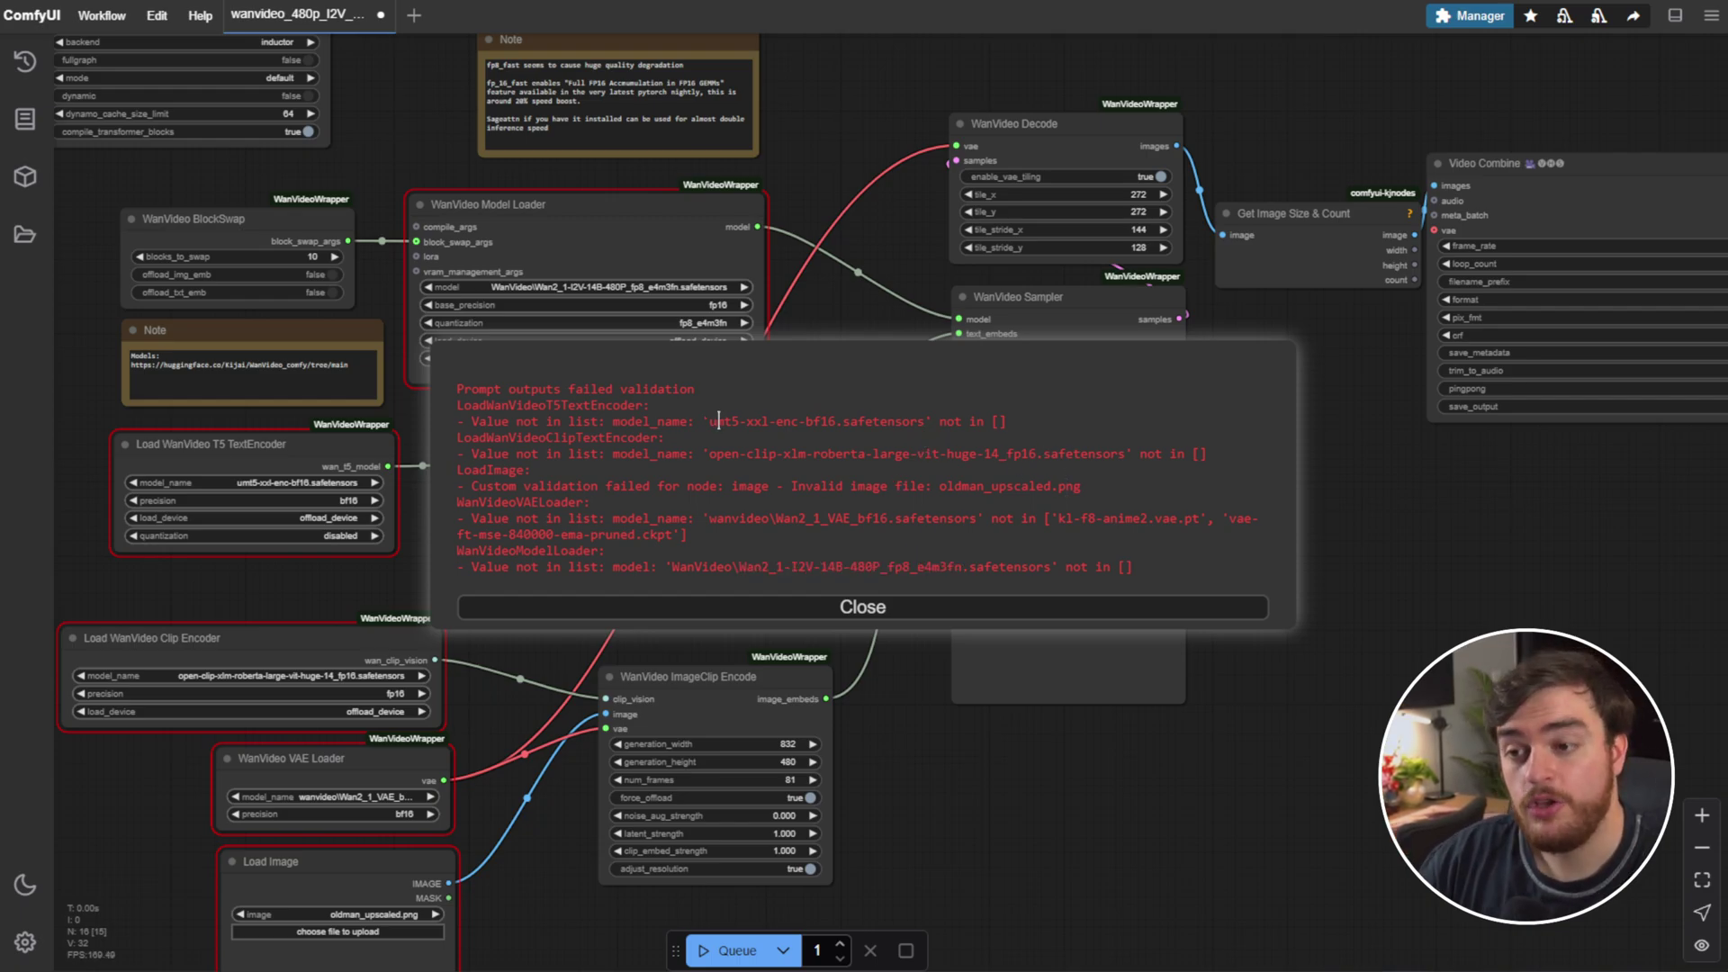
drag(711, 421, 924, 423)
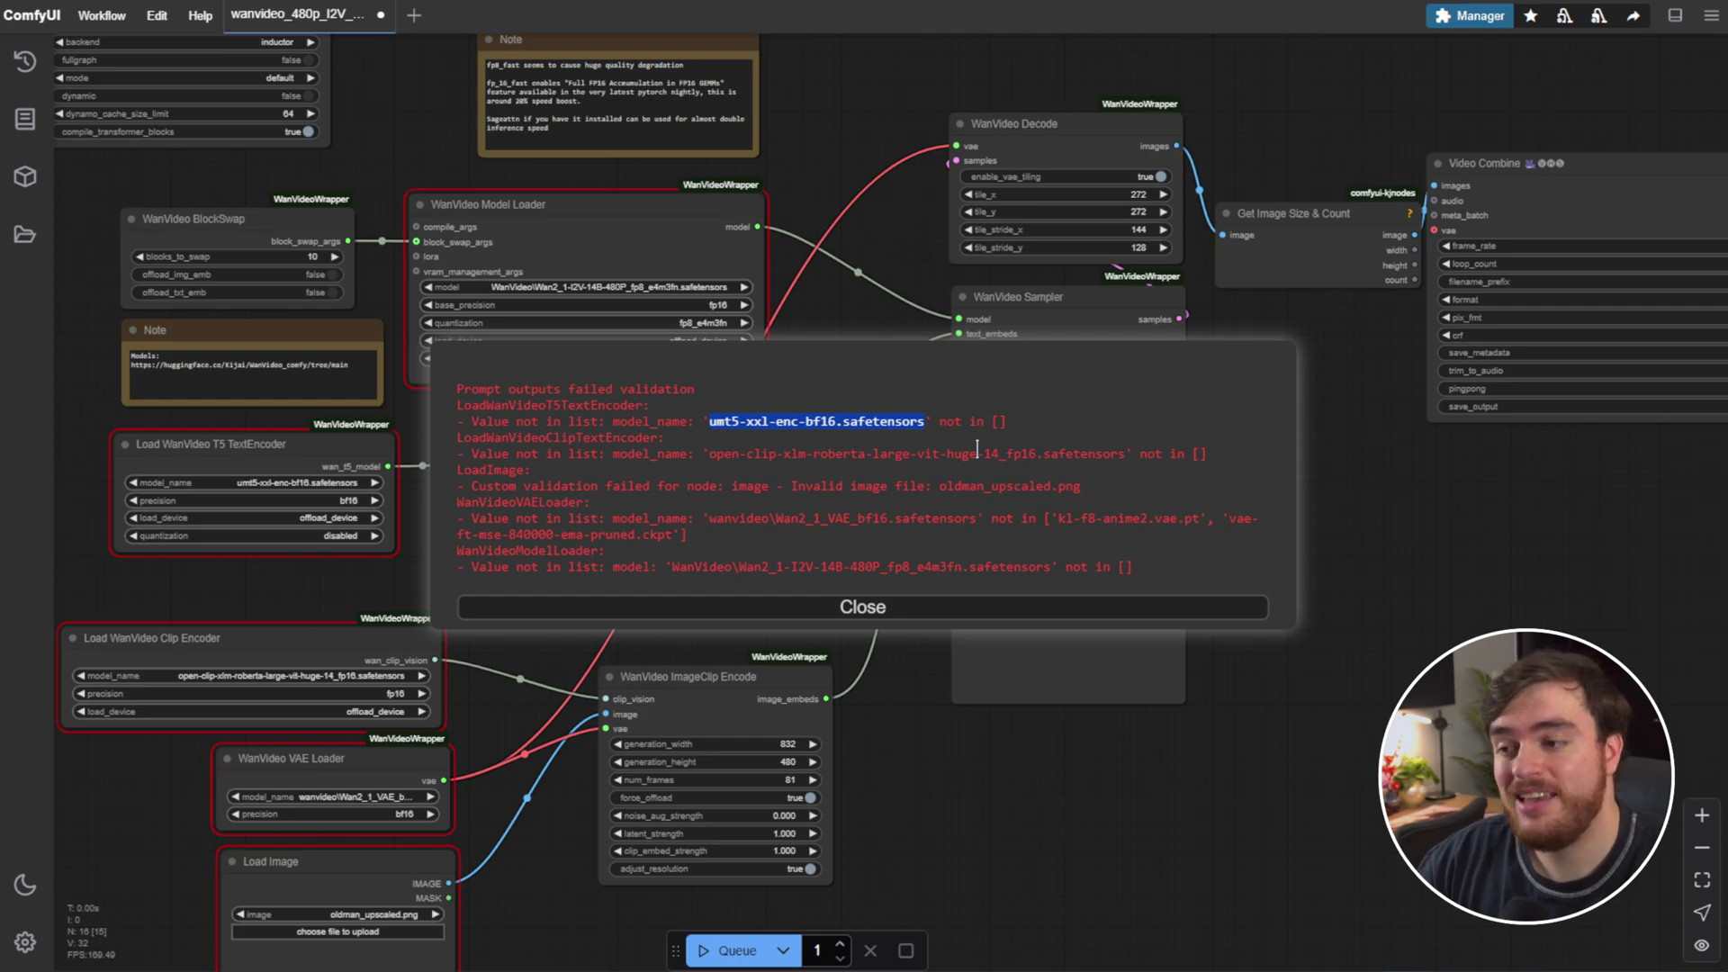
key(alt+Tab)
key(alt+Up)
key(alt+Up)
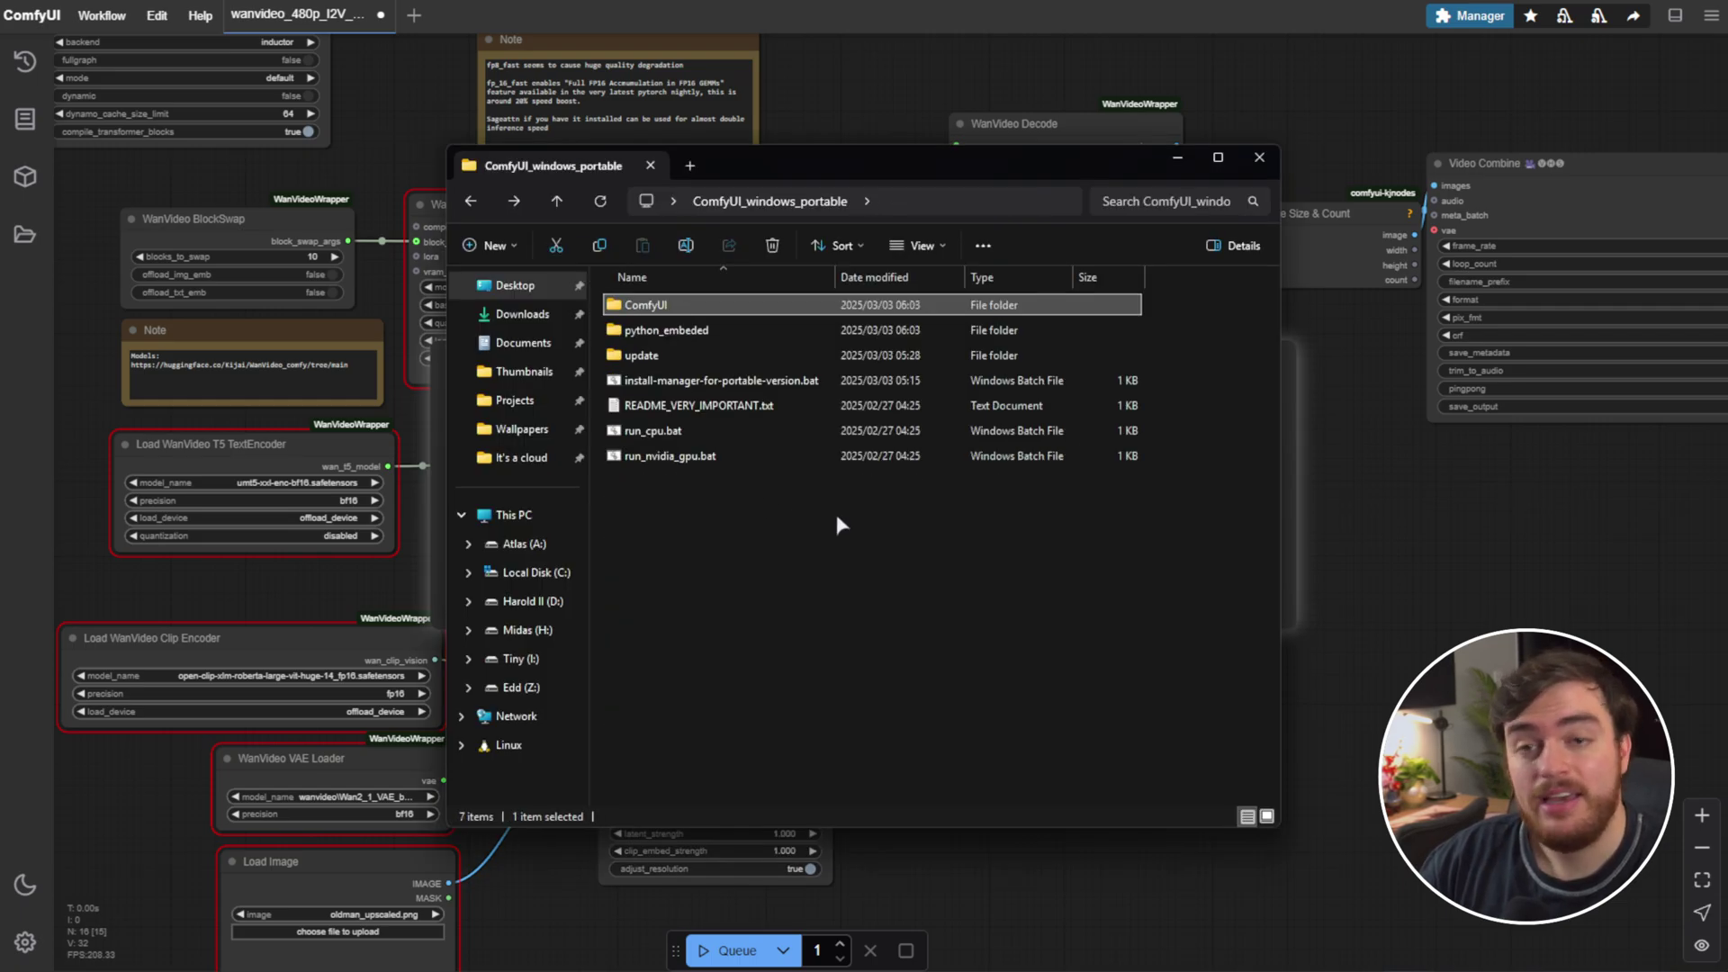
double_click(767, 311)
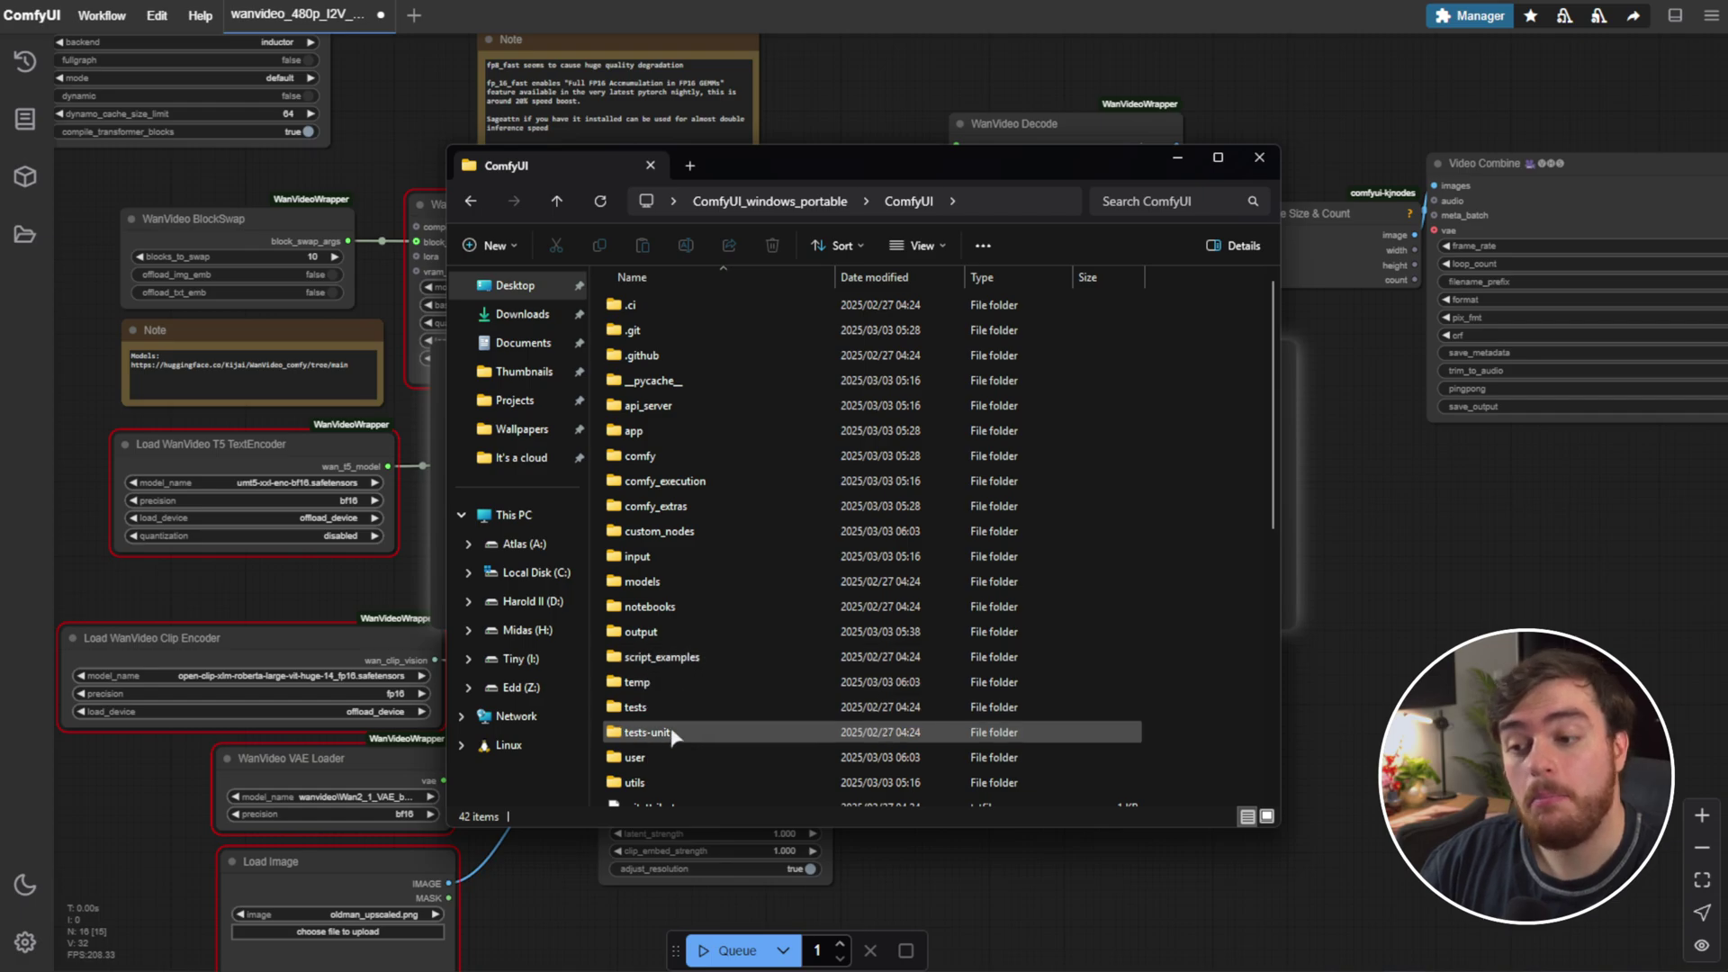
double_click(669, 580)
click(702, 634)
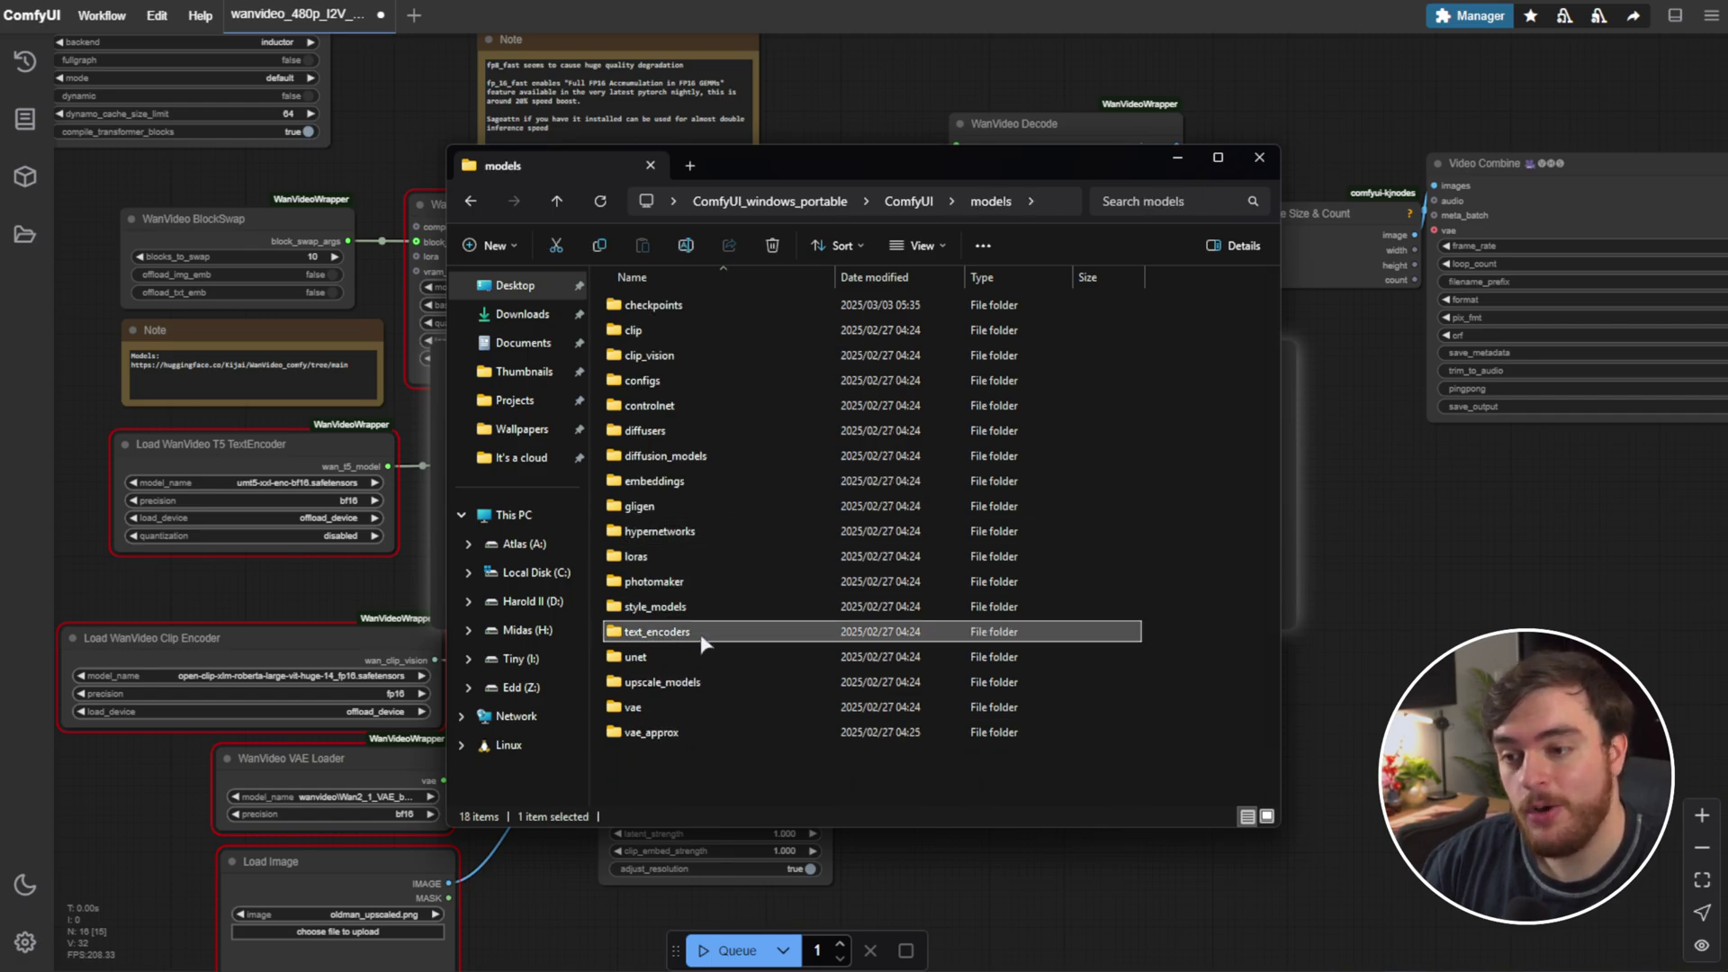
double_click(702, 636)
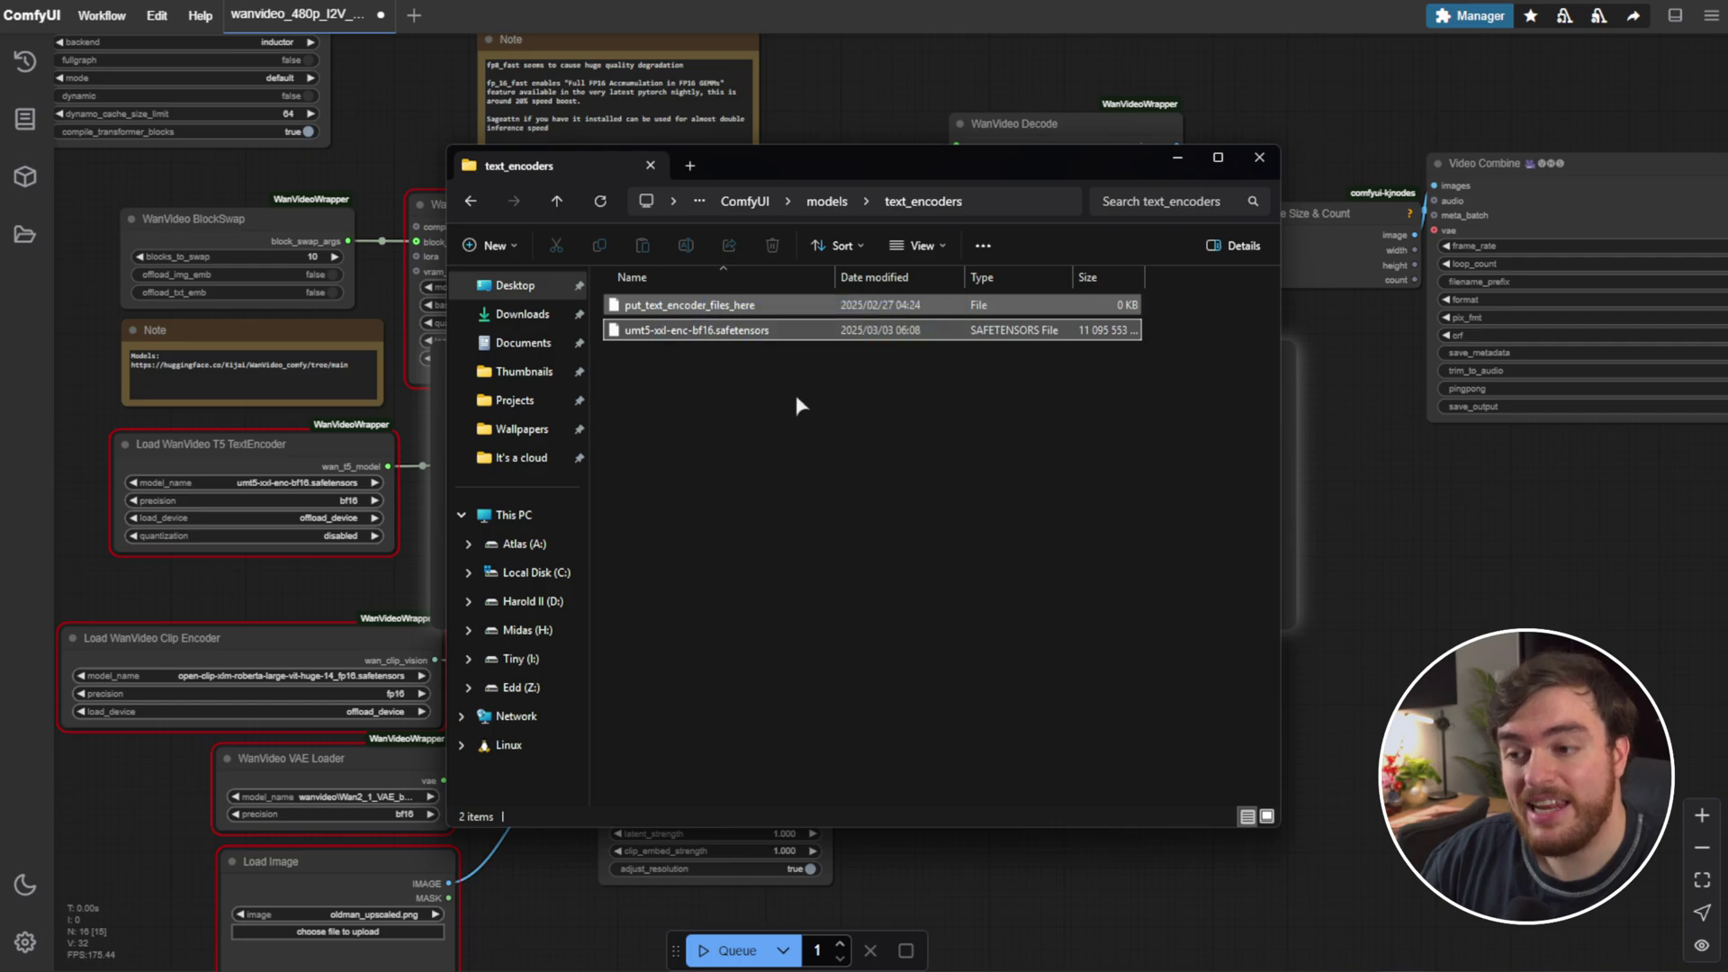
- Re-queue the workflow, then paste the open-clip-xlm-roberta model into models\clip
click(724, 951)
drag(709, 429, 862, 428)
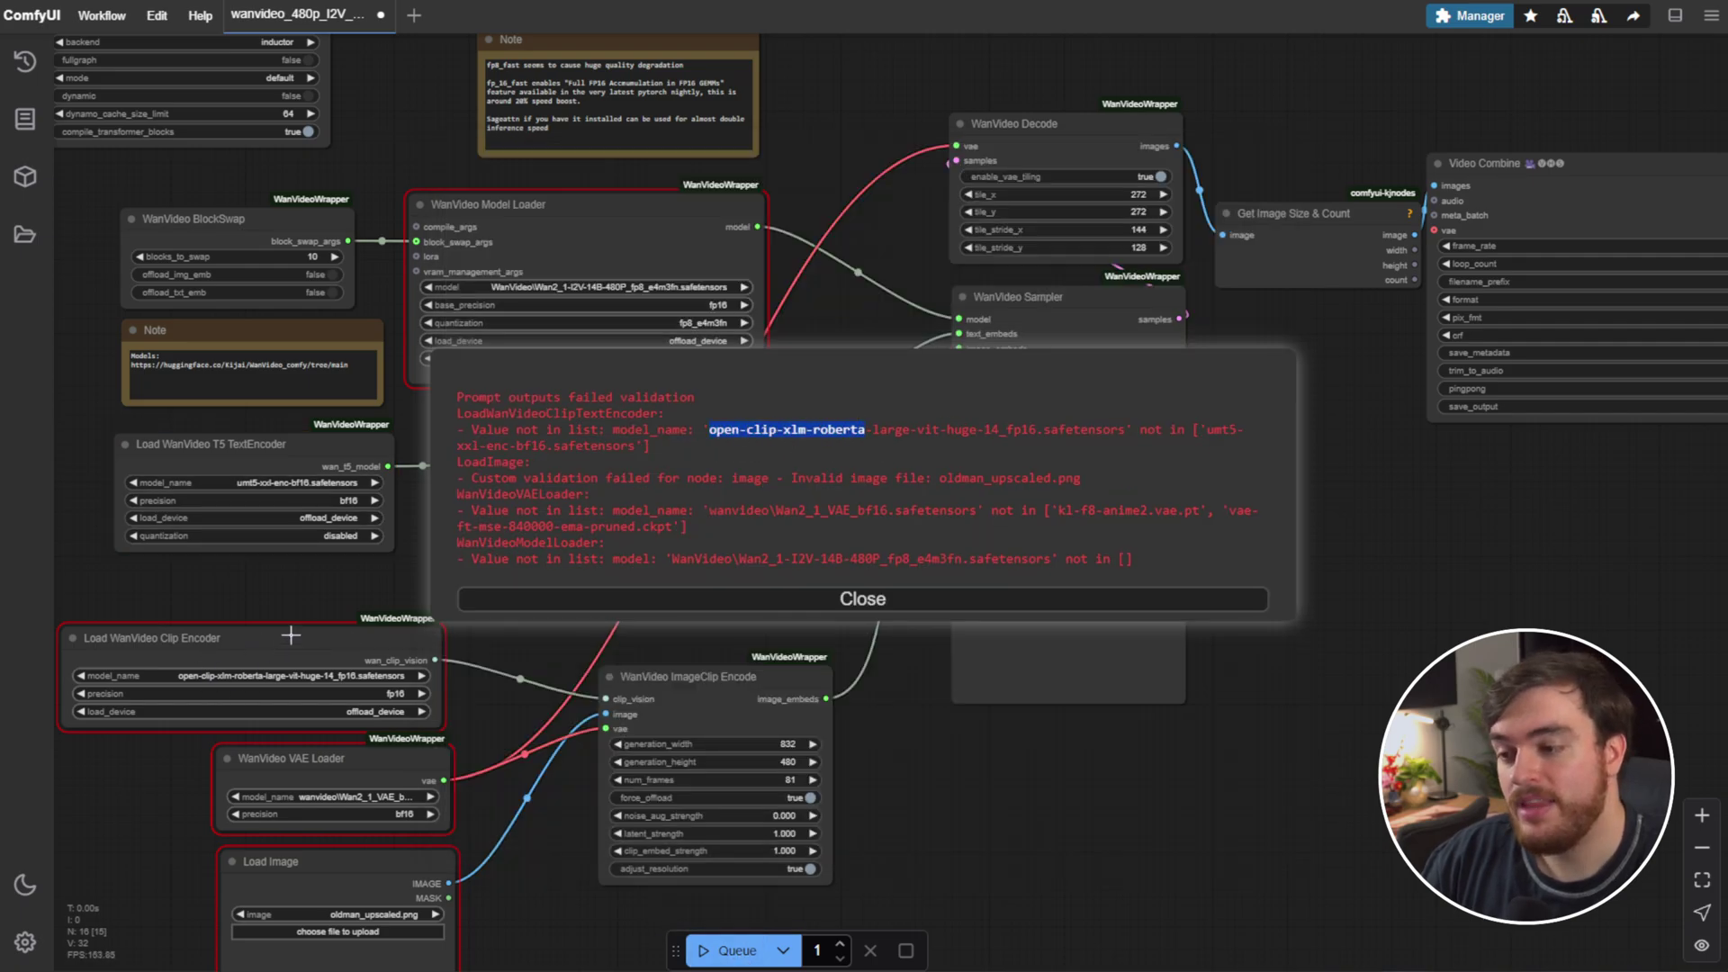
key(alt+Tab)
key(BackSpace)
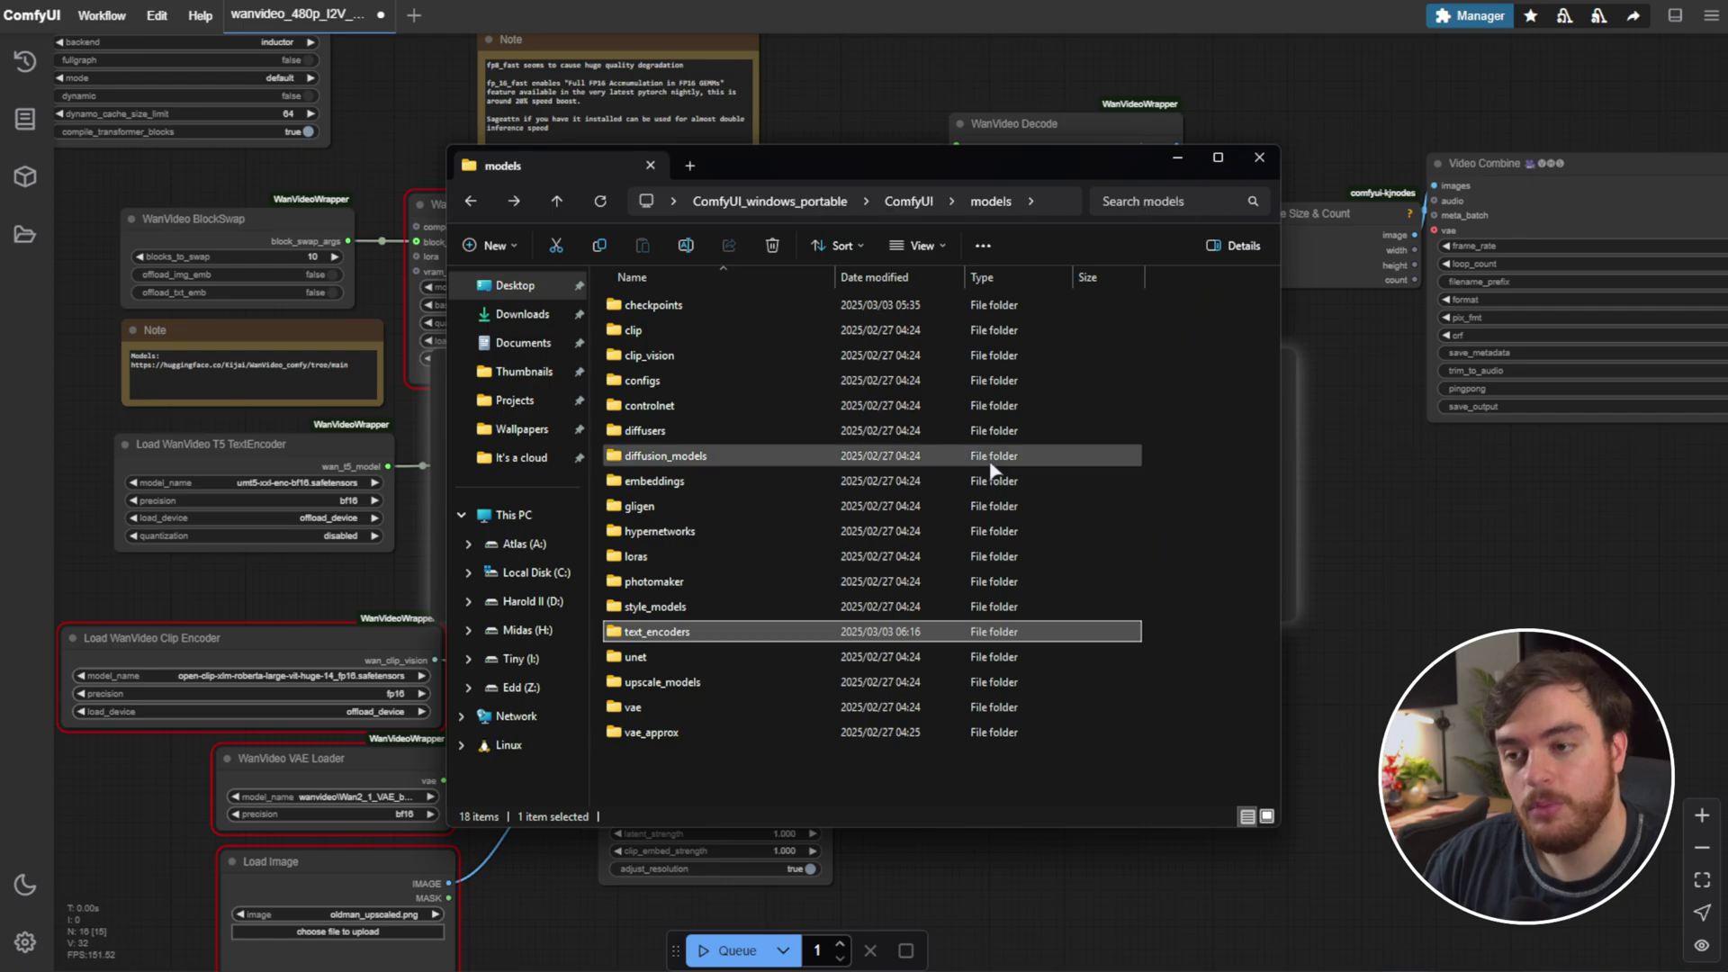
double_click(785, 330)
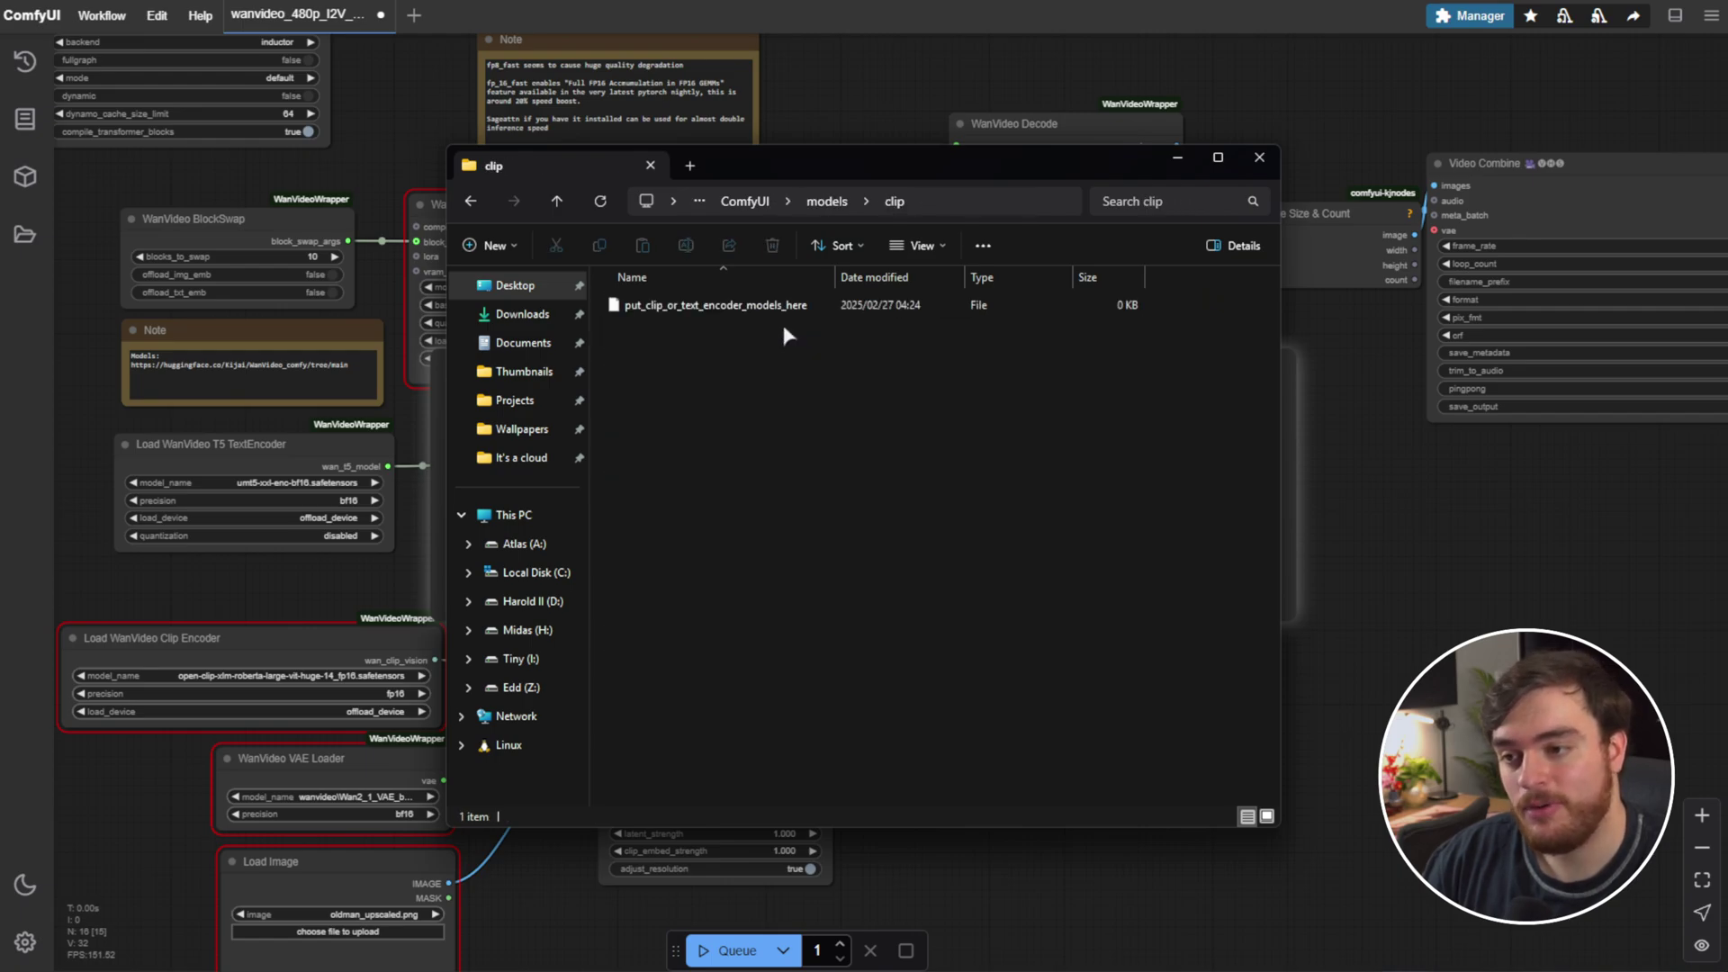
key(ctrl+v)
click(1157, 626)
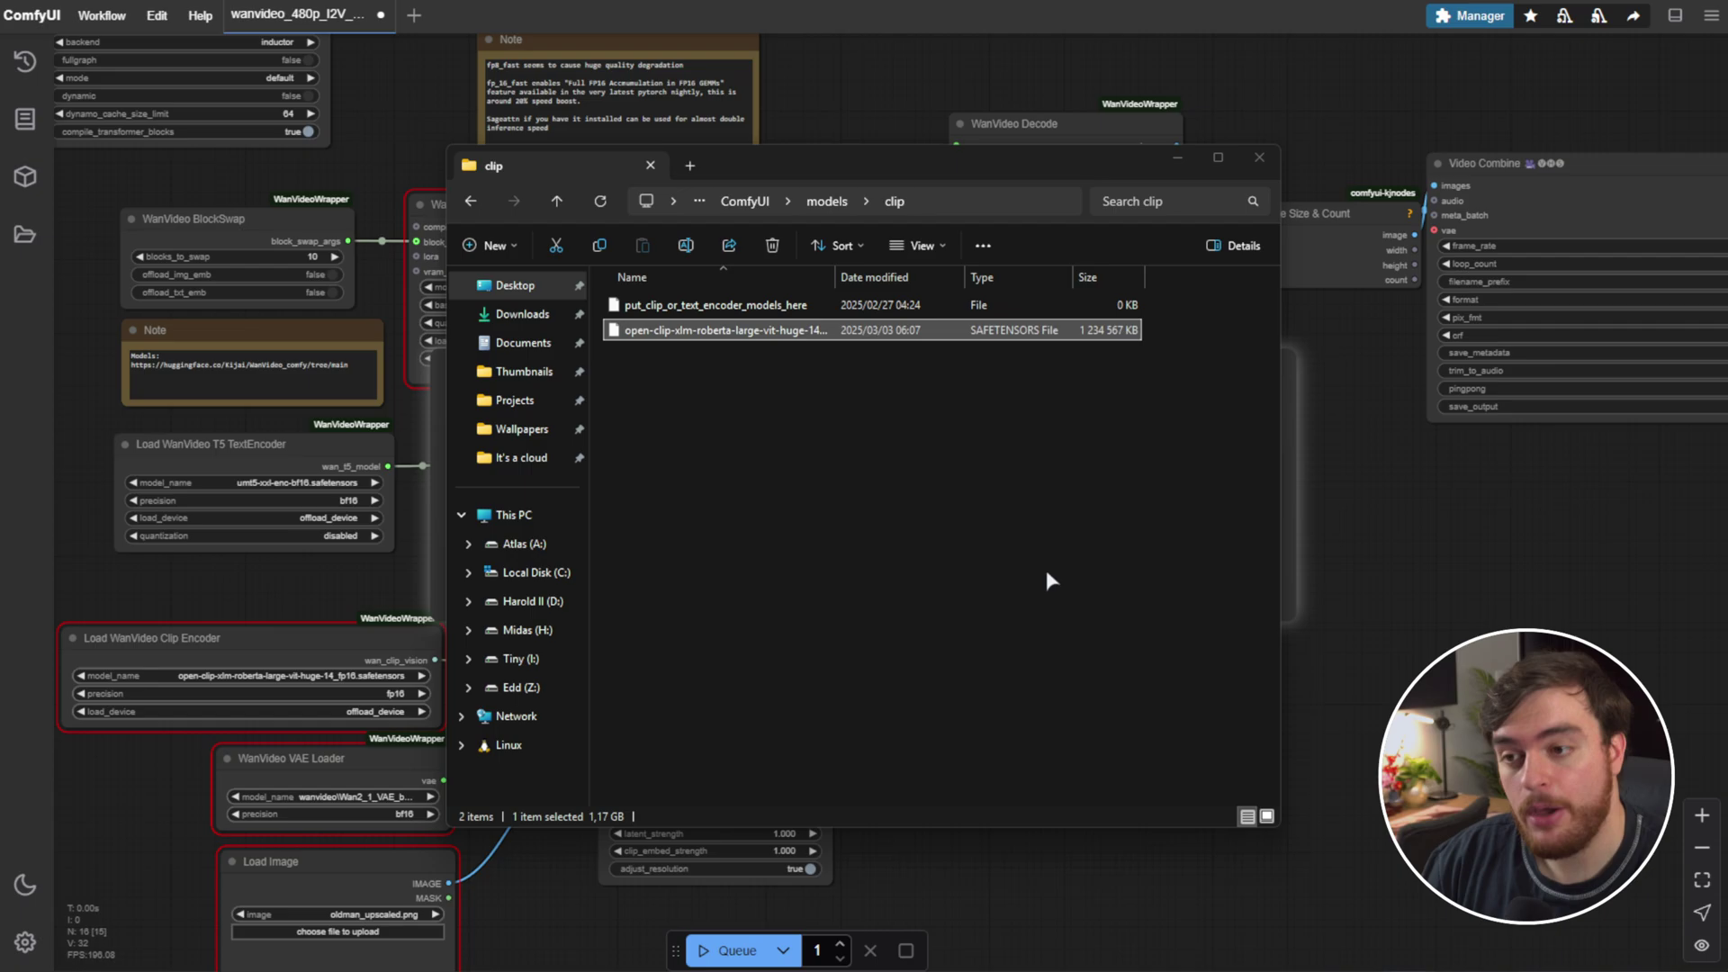
- Select the open-clip visual fp16 model in the Load WanVideo Clip Encoder node
key(alt+Tab)
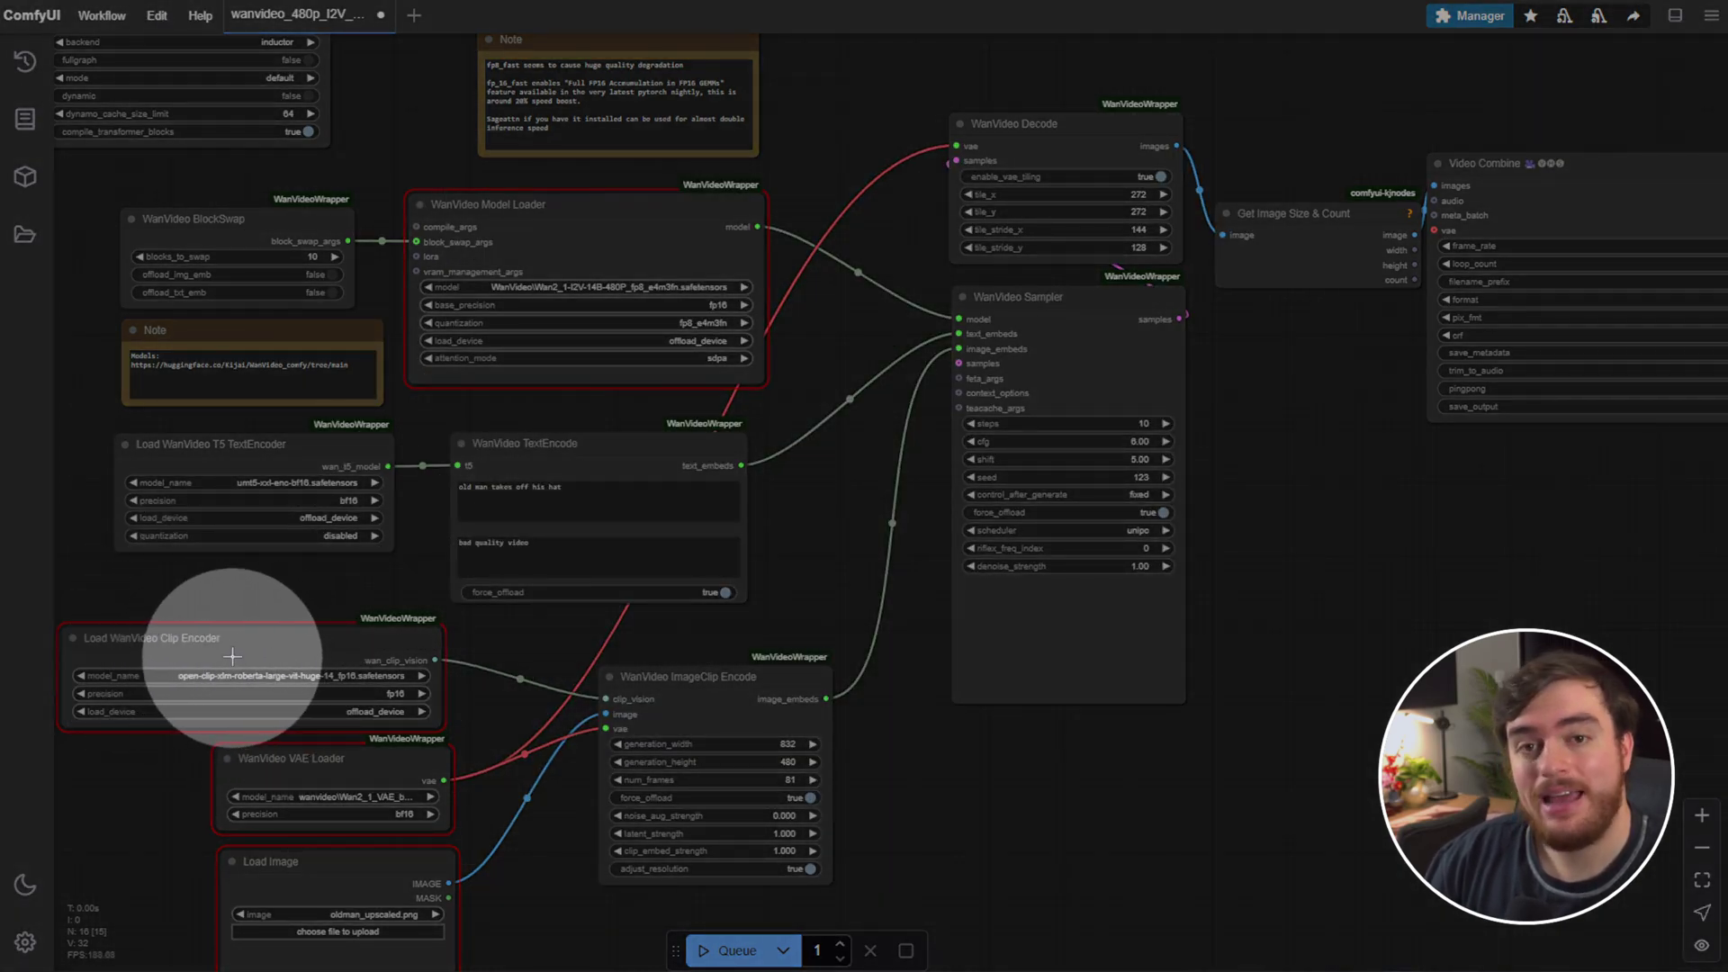
click(233, 675)
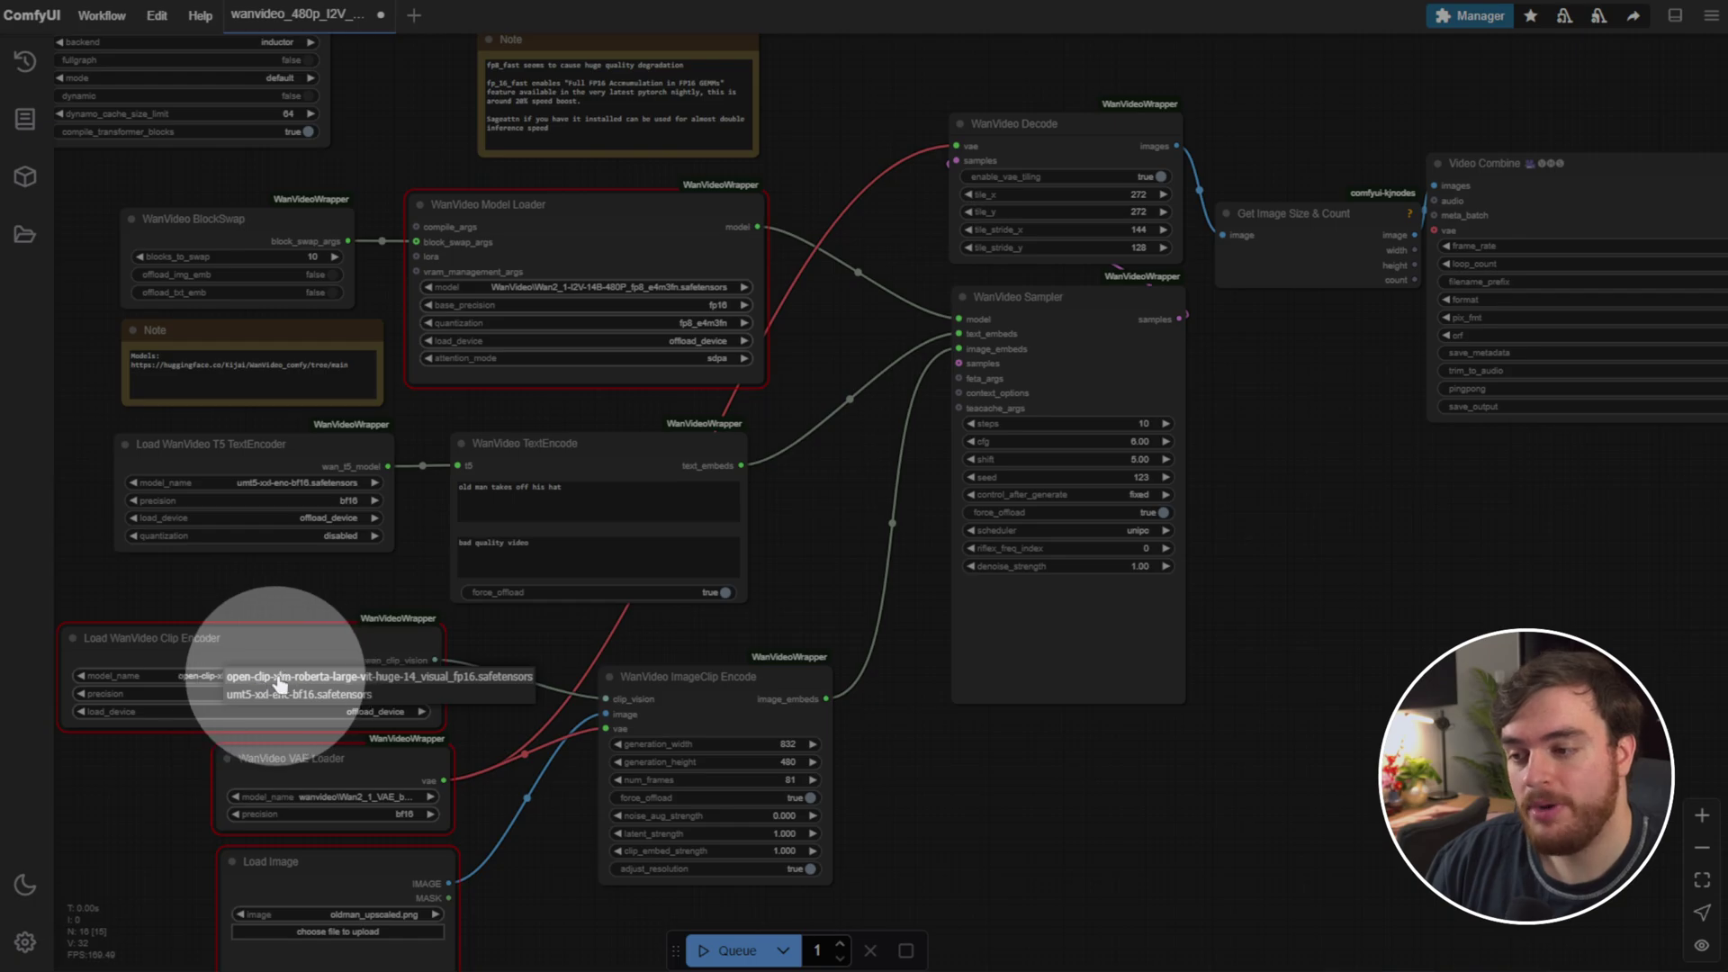
click(374, 677)
- Create a 'wanvideo' folder inside models\vae and move the VAE file into it
key(ctrl+Return)
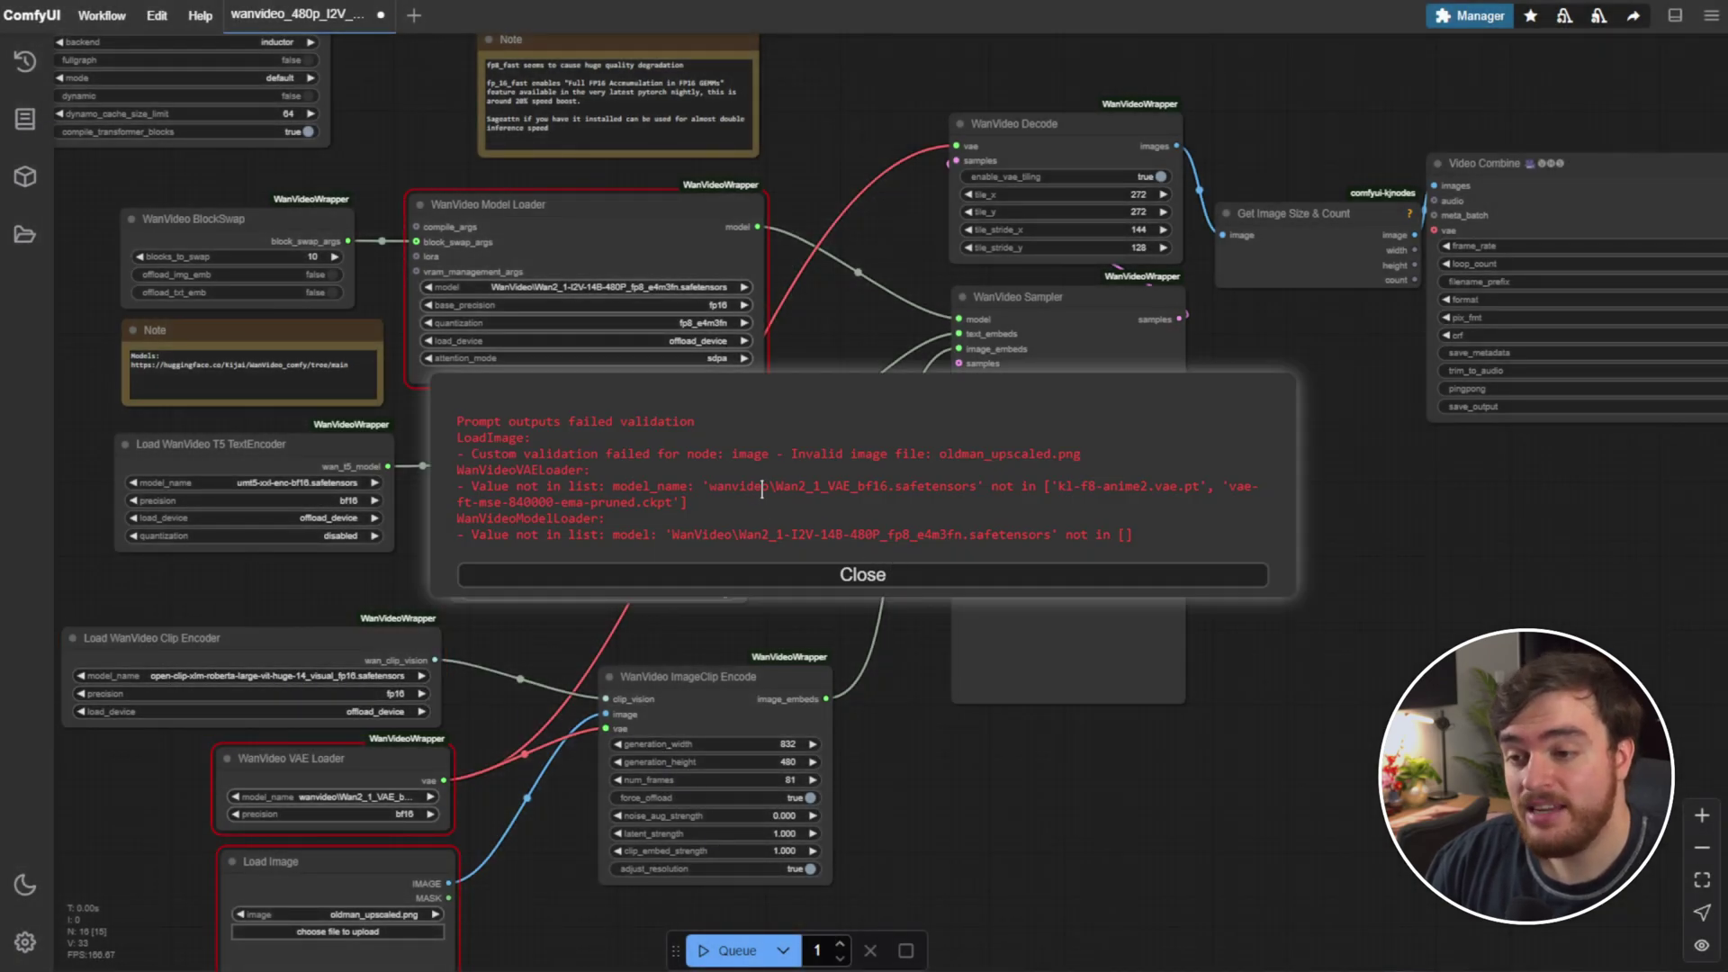
double_click(814, 487)
key(alt+Tab)
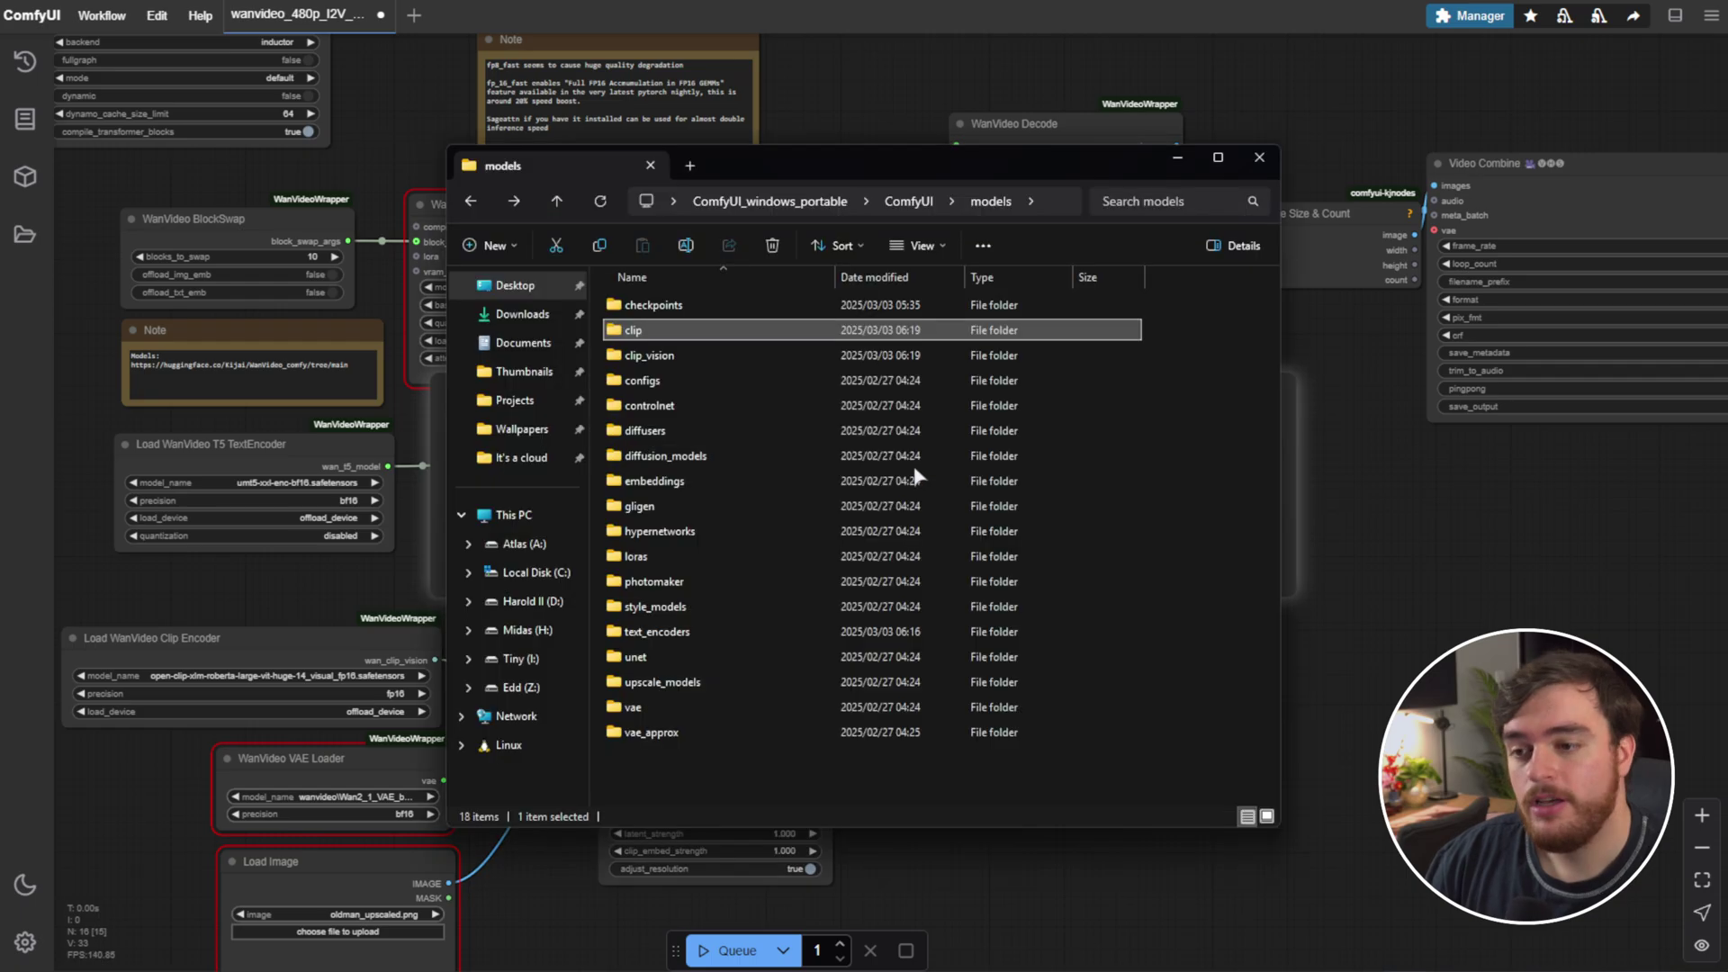
click(742, 709)
double_click(742, 710)
key(alt+Tab)
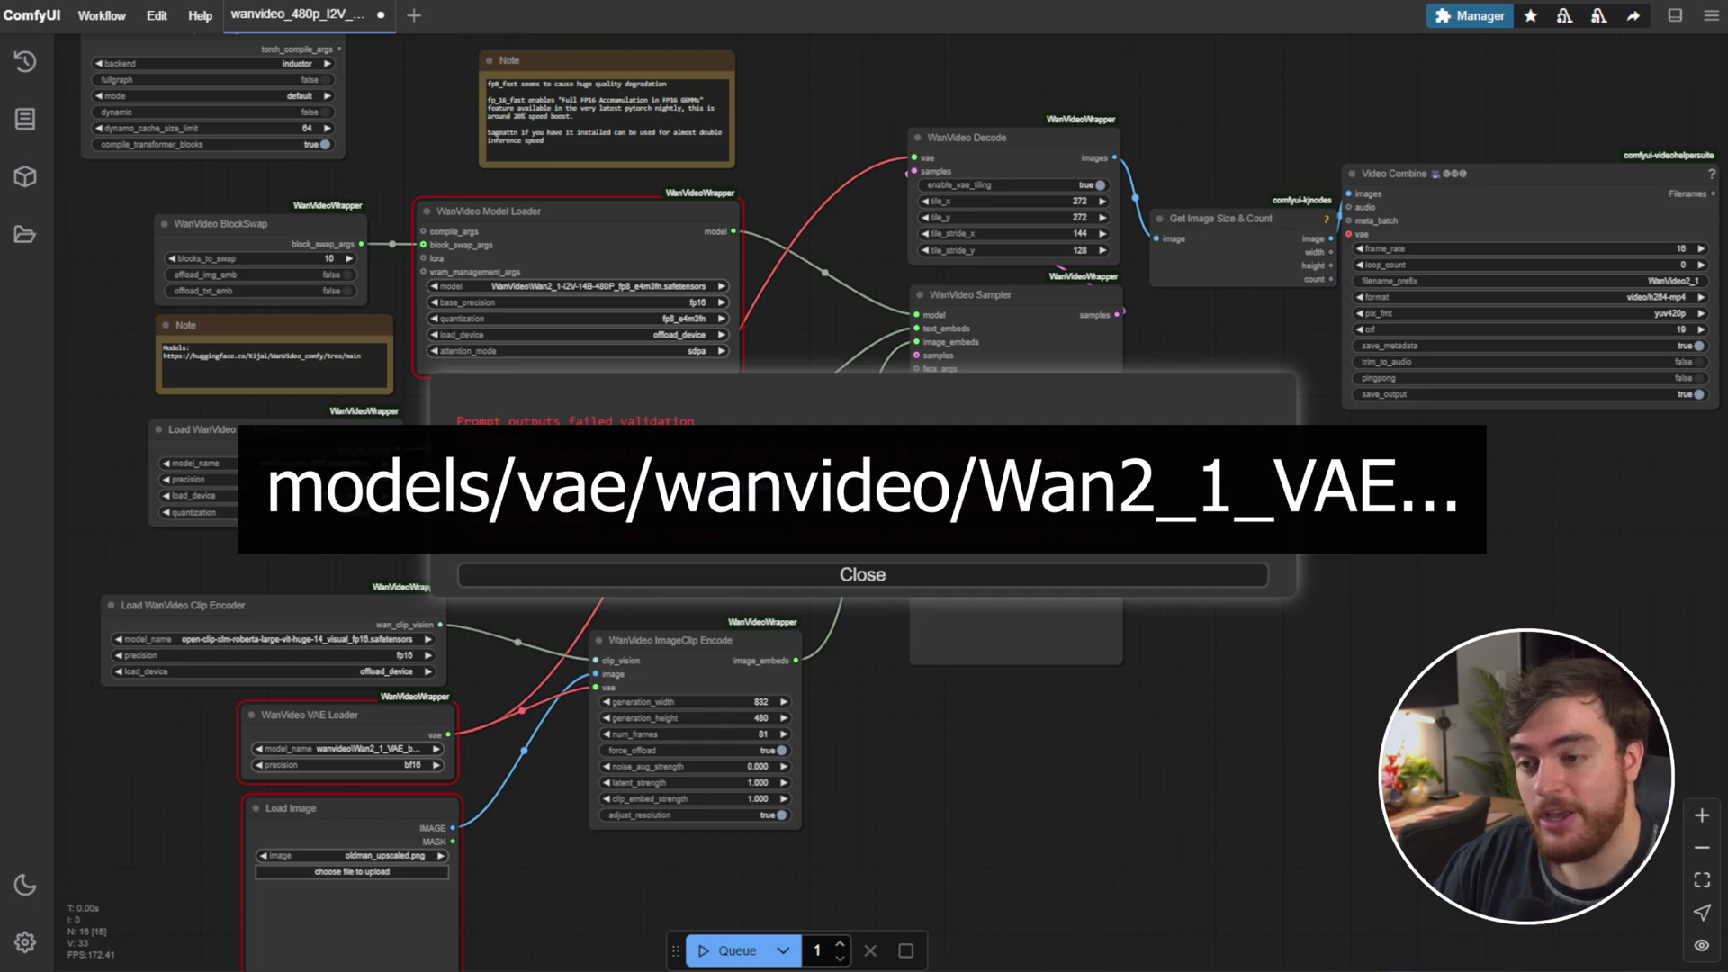
key(alt+Tab)
key(ctrl+shift+n)
text(wan)
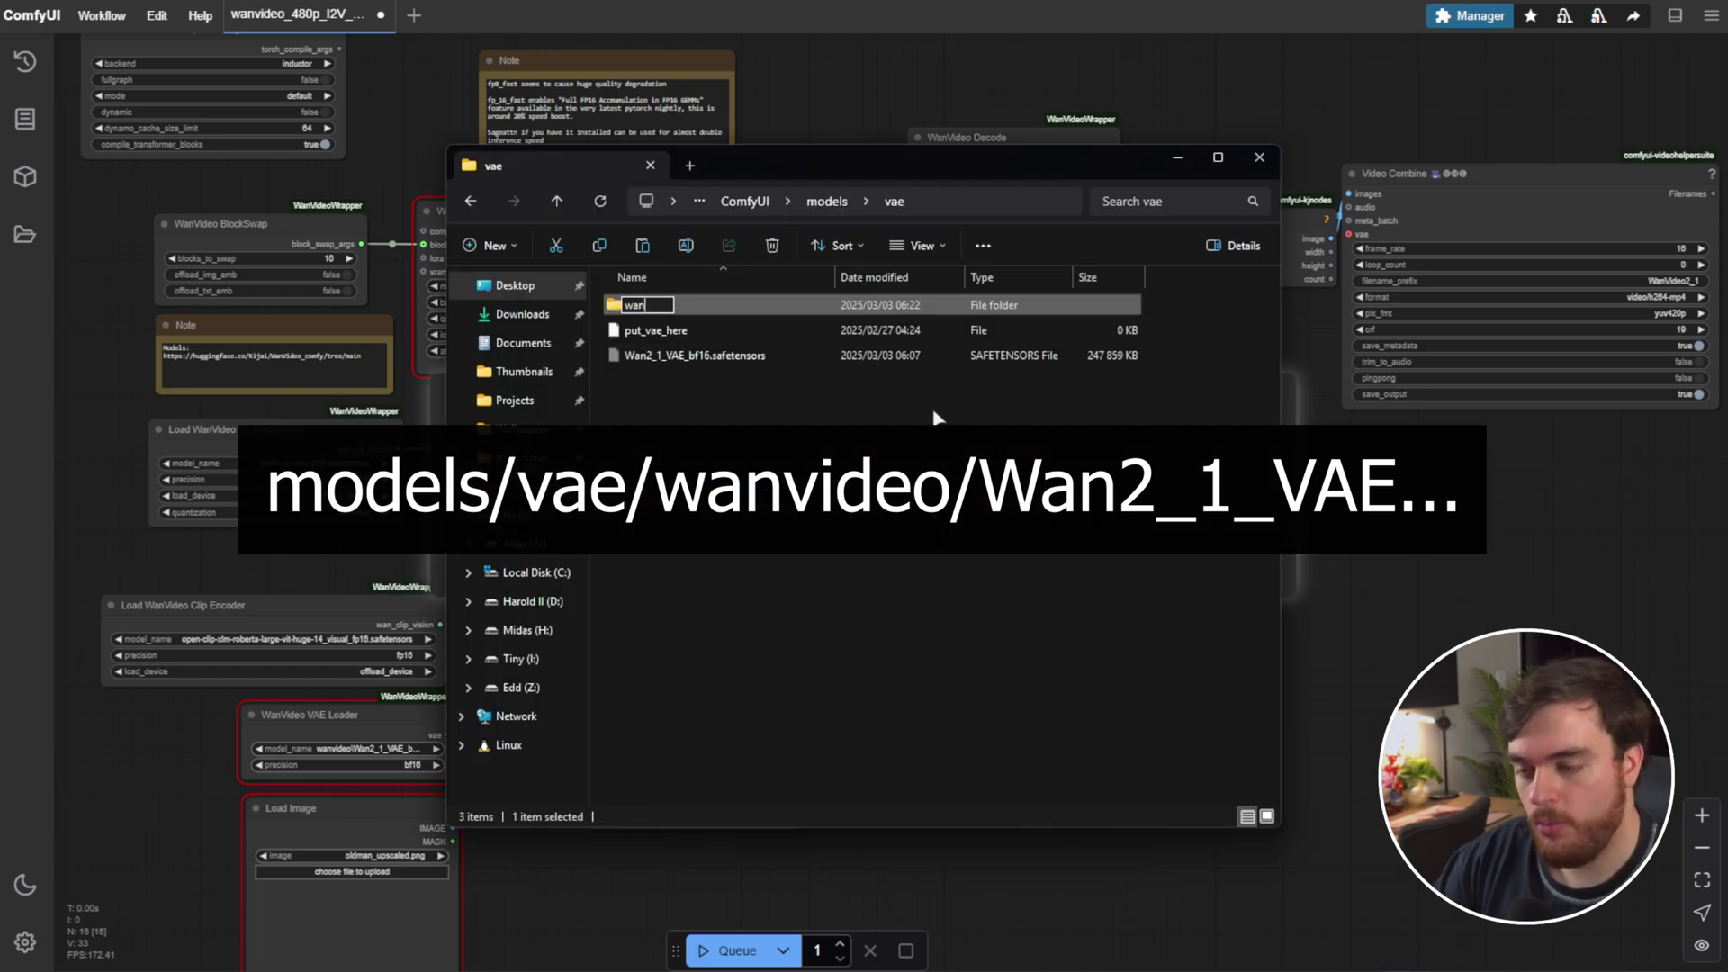
text(video)
key(Return)
key(Return)
right_click(936, 417)
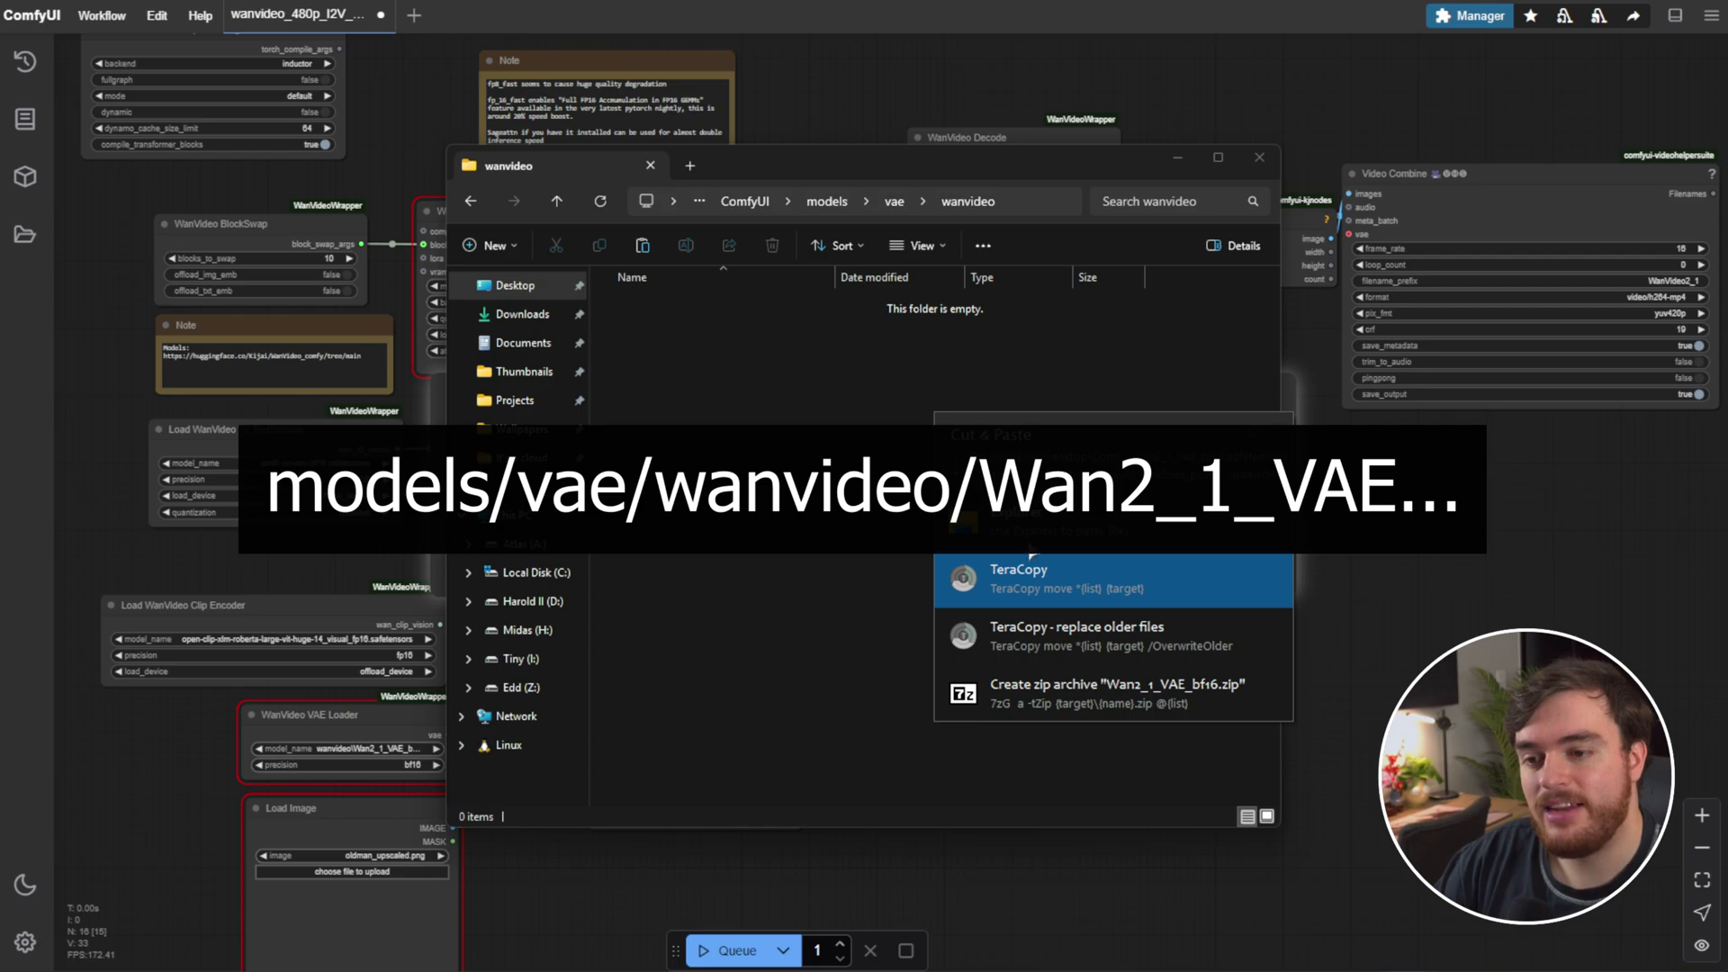
click(1135, 635)
- Create diffusion_models\WanVideo and move the Wan2_1-I2V-14B-480P model there
key(alt+Tab)
mouse_move(742, 511)
mouse_down()
mouse_move(1078, 516)
mouse_move(1057, 602)
mouse_move(752, 540)
mouse_up()
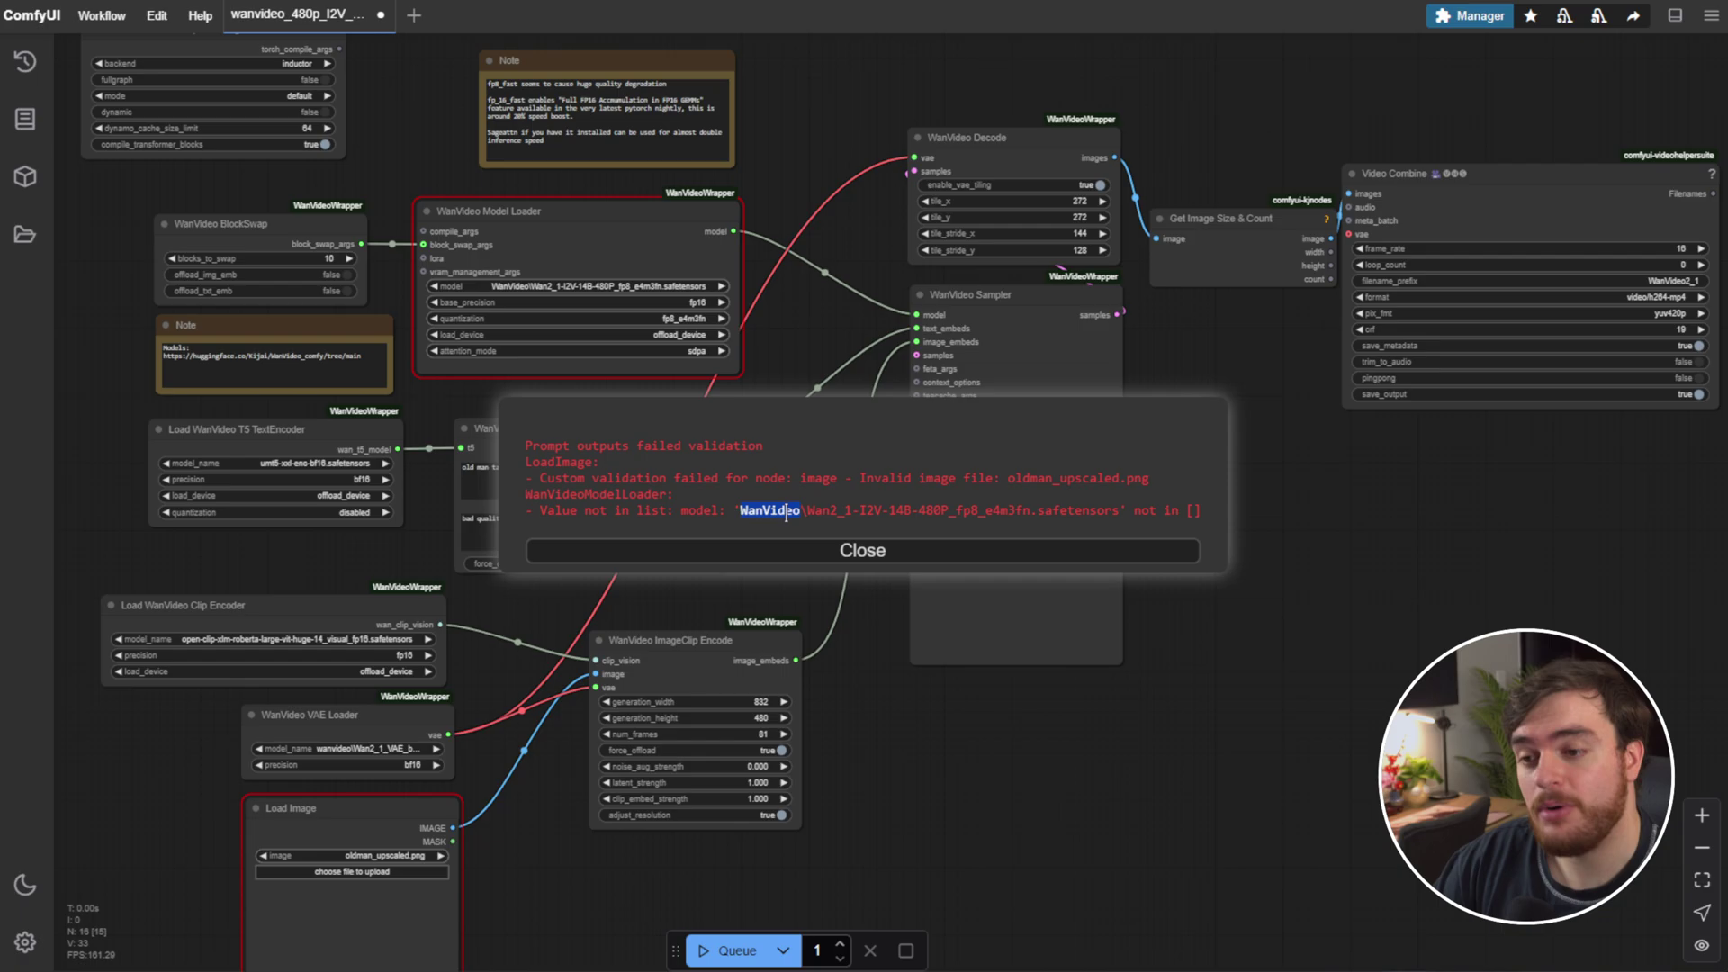
key(alt+Tab)
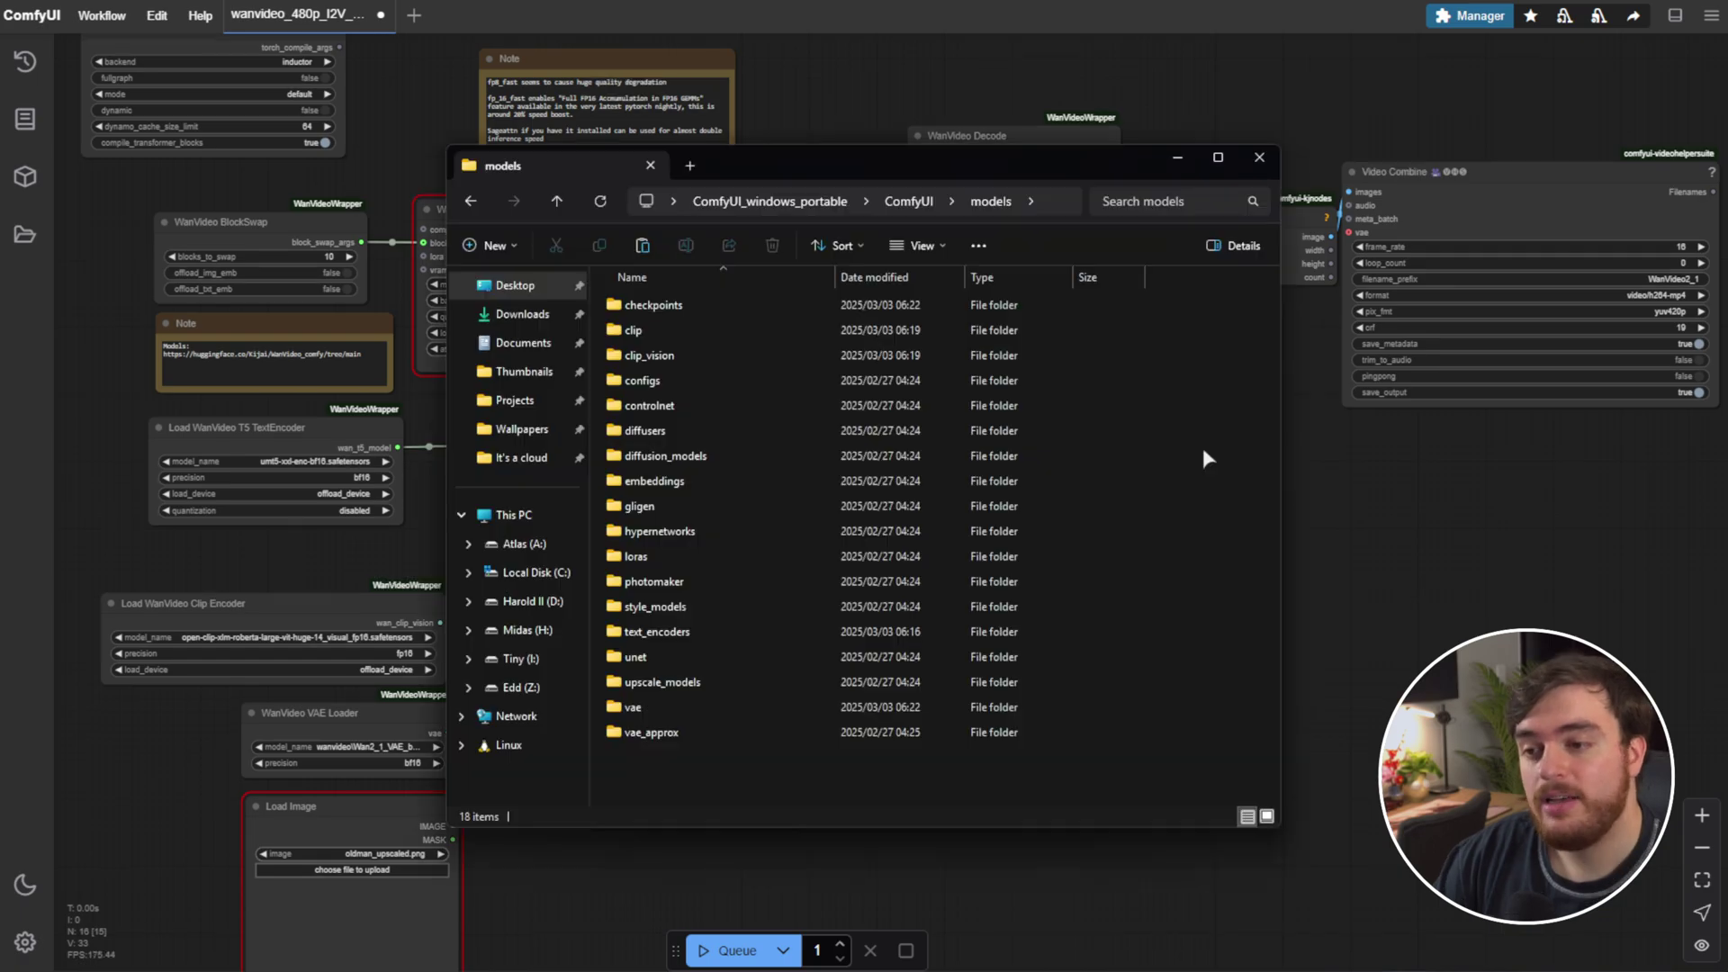
double_click(743, 460)
key(ctrl+shift+n)
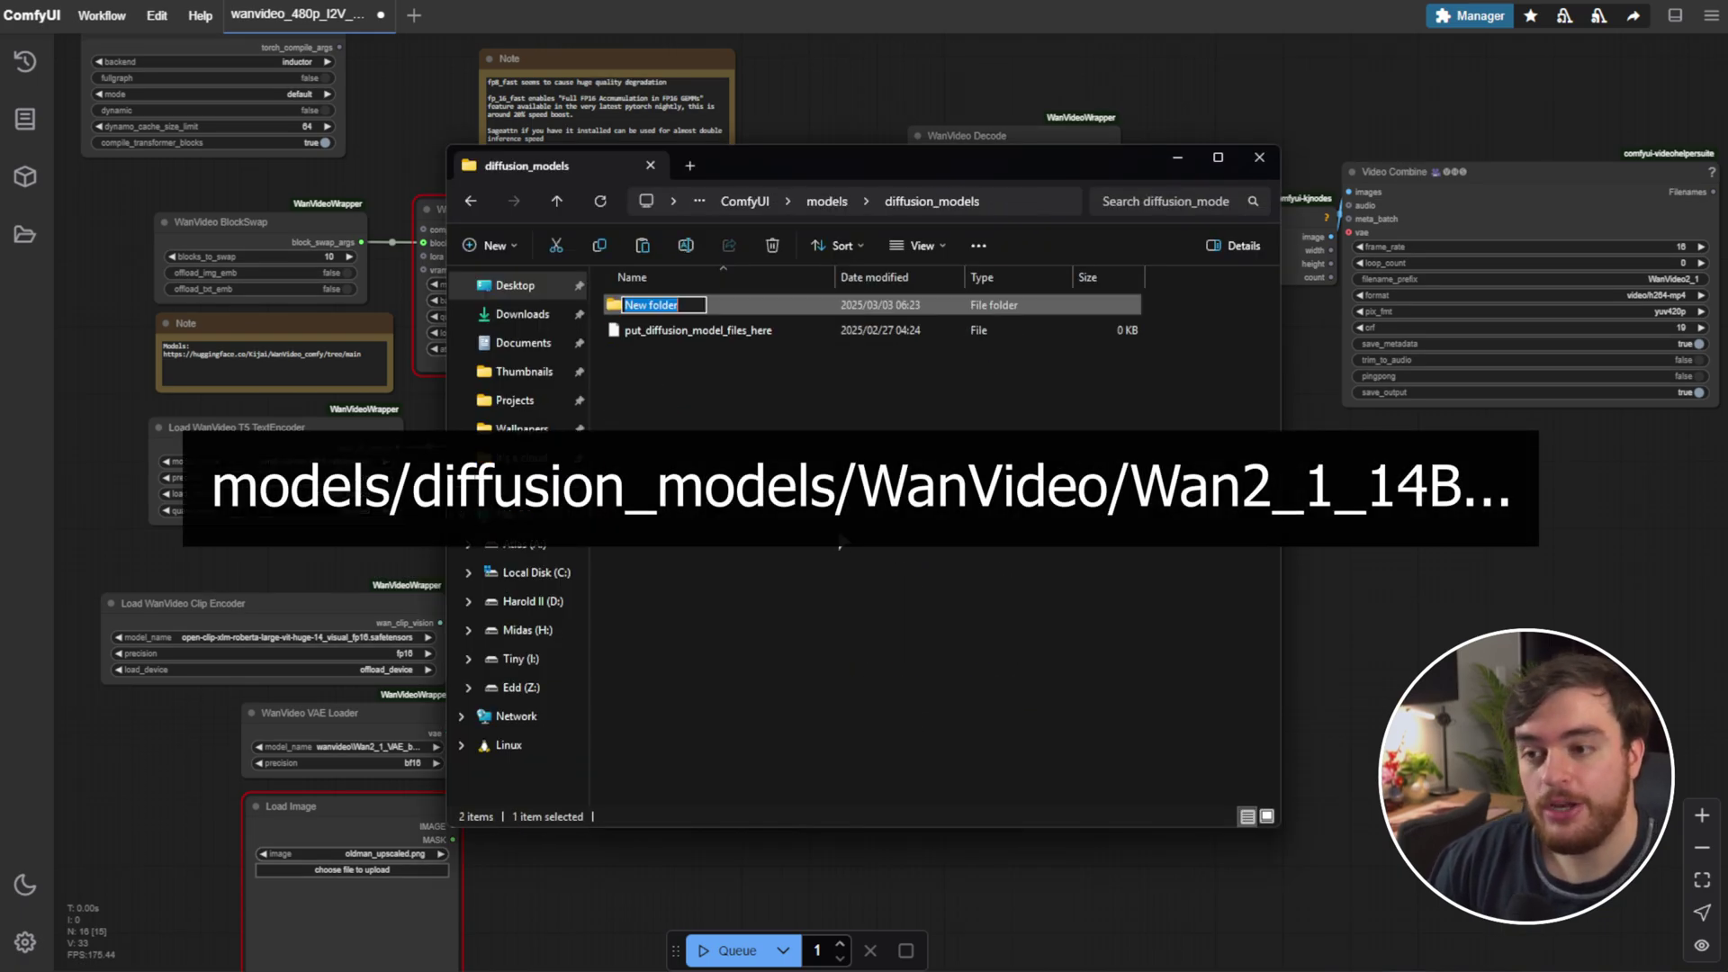
text(WanVideo)
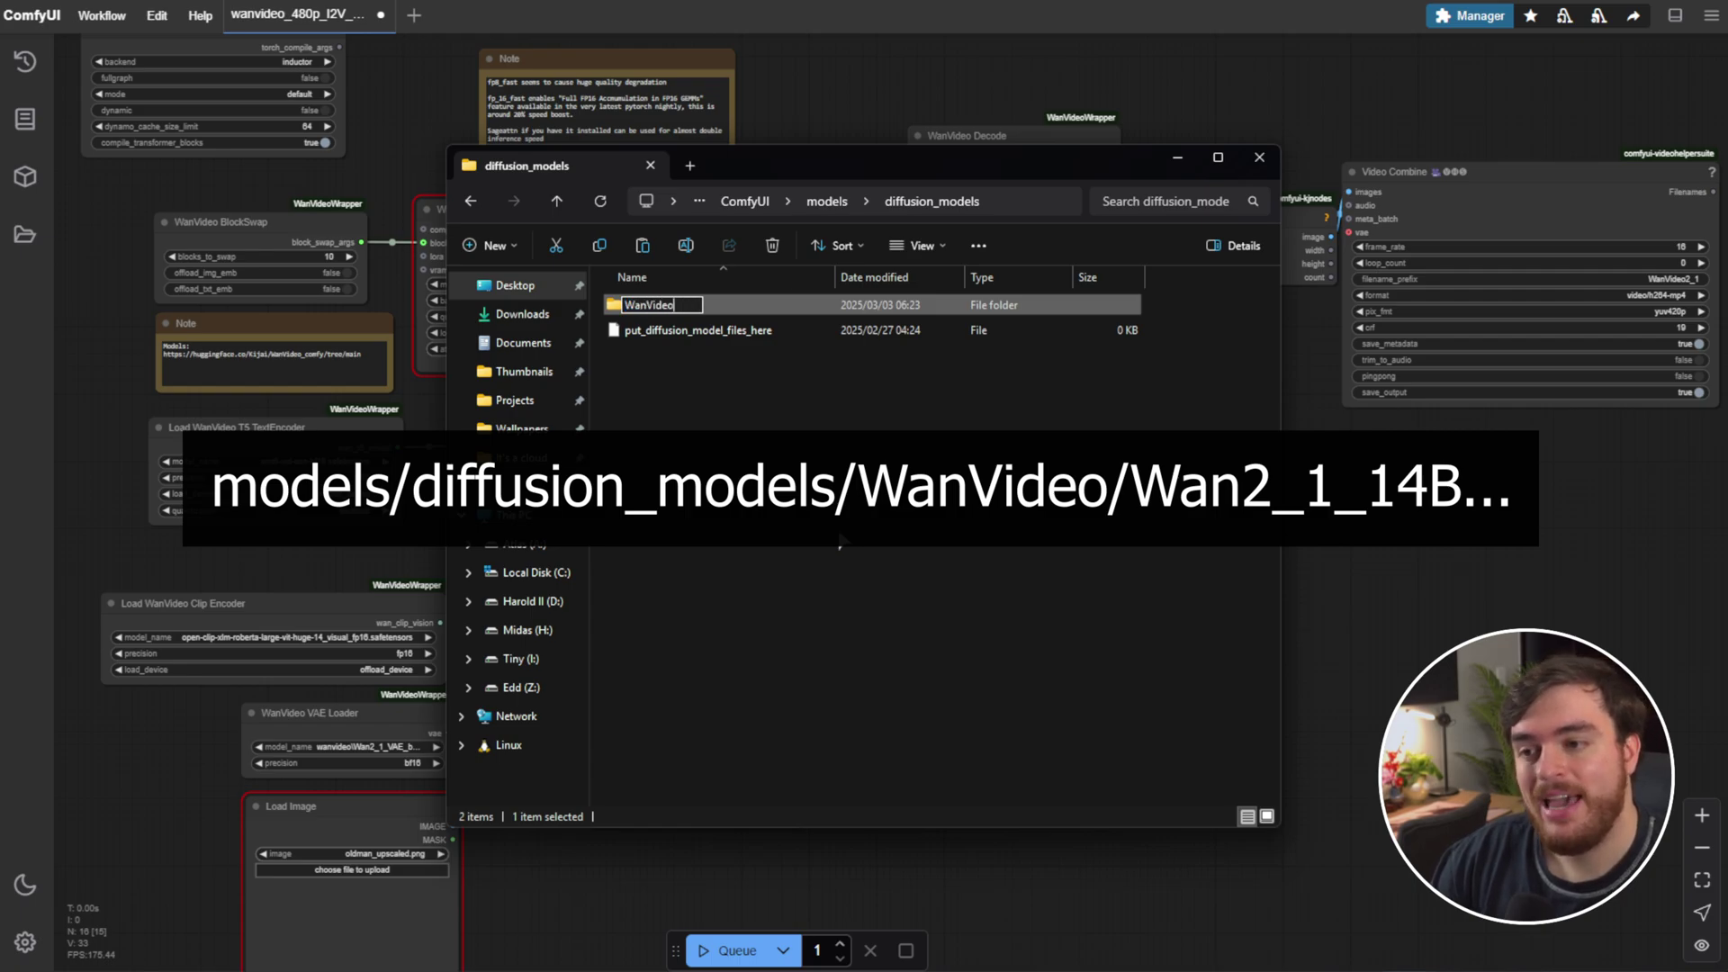
key(Return)
key(Return)
key(ctrl+v)
click(1068, 706)
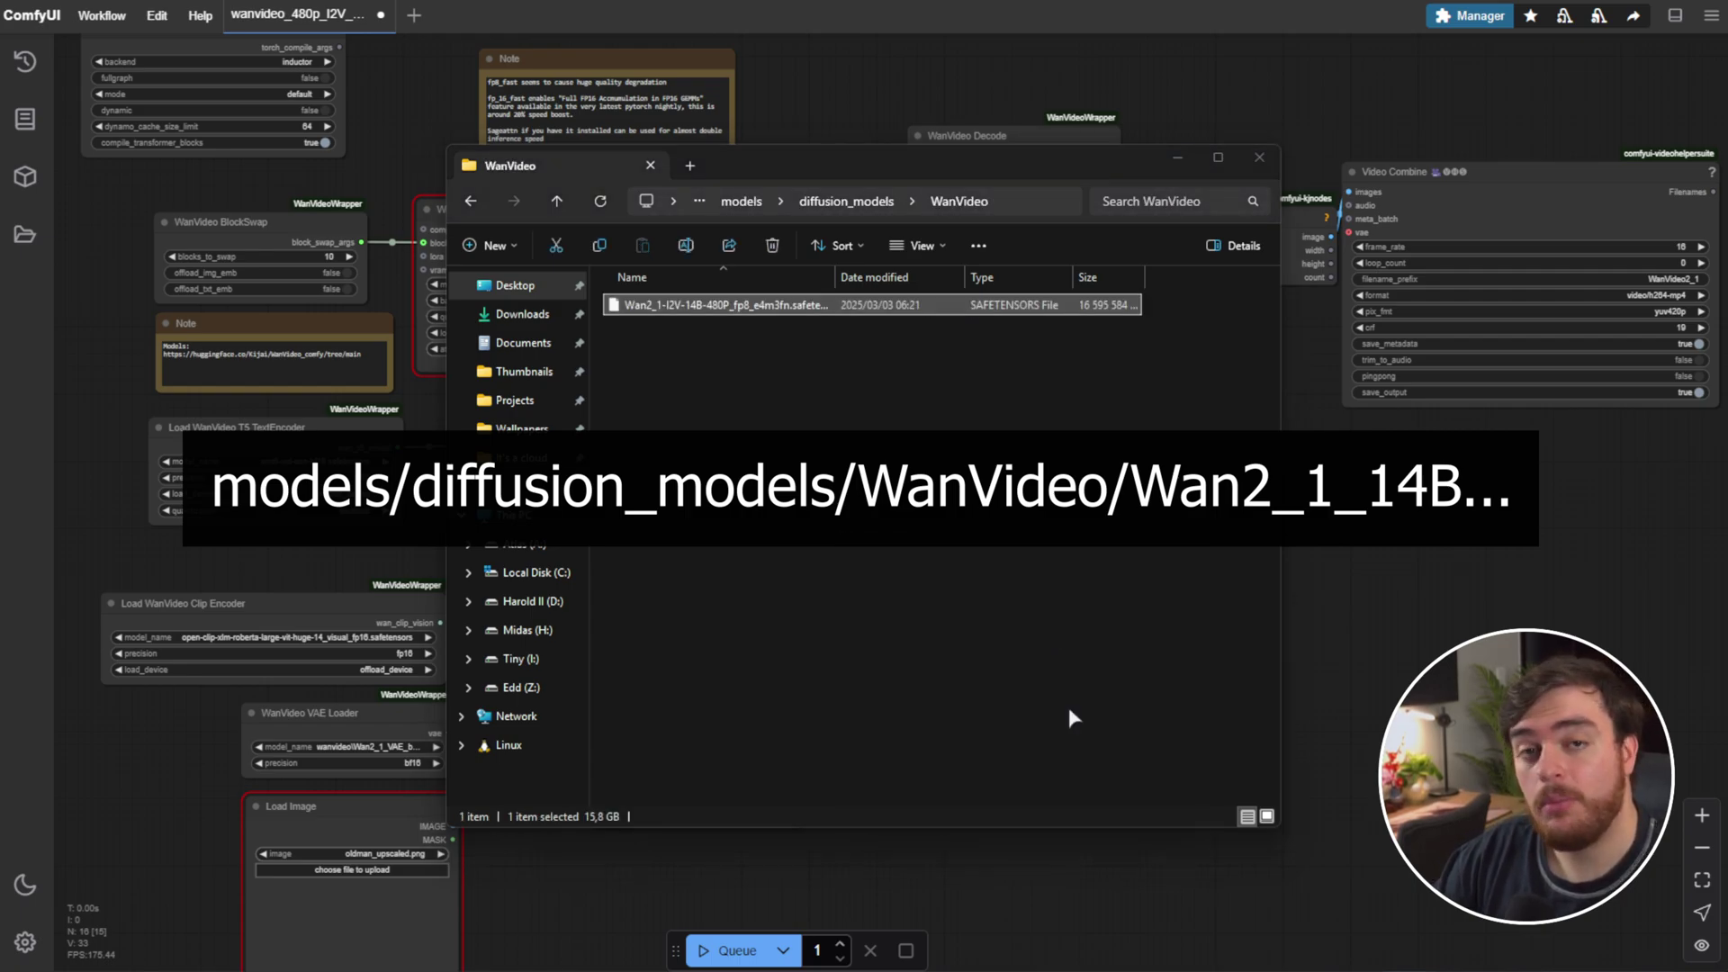
key(alt+Tab)
key(Escape)
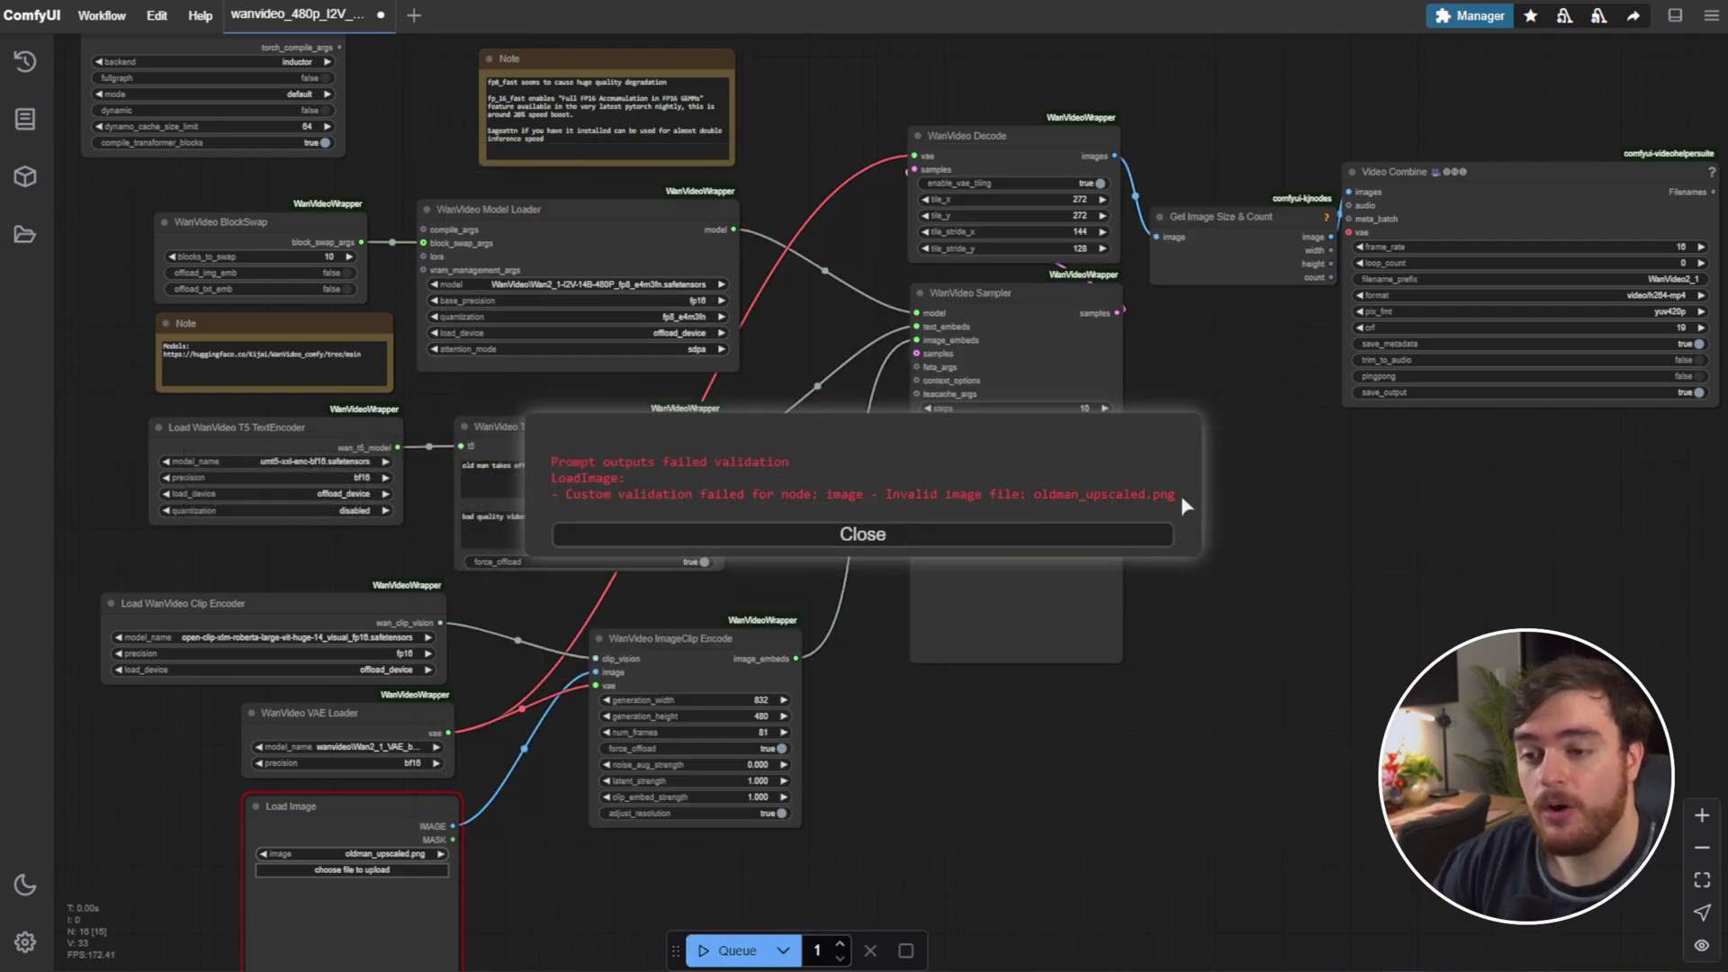
- Close the validation error and upload a new photo of a man in Load Image
drag(1177, 495, 1017, 491)
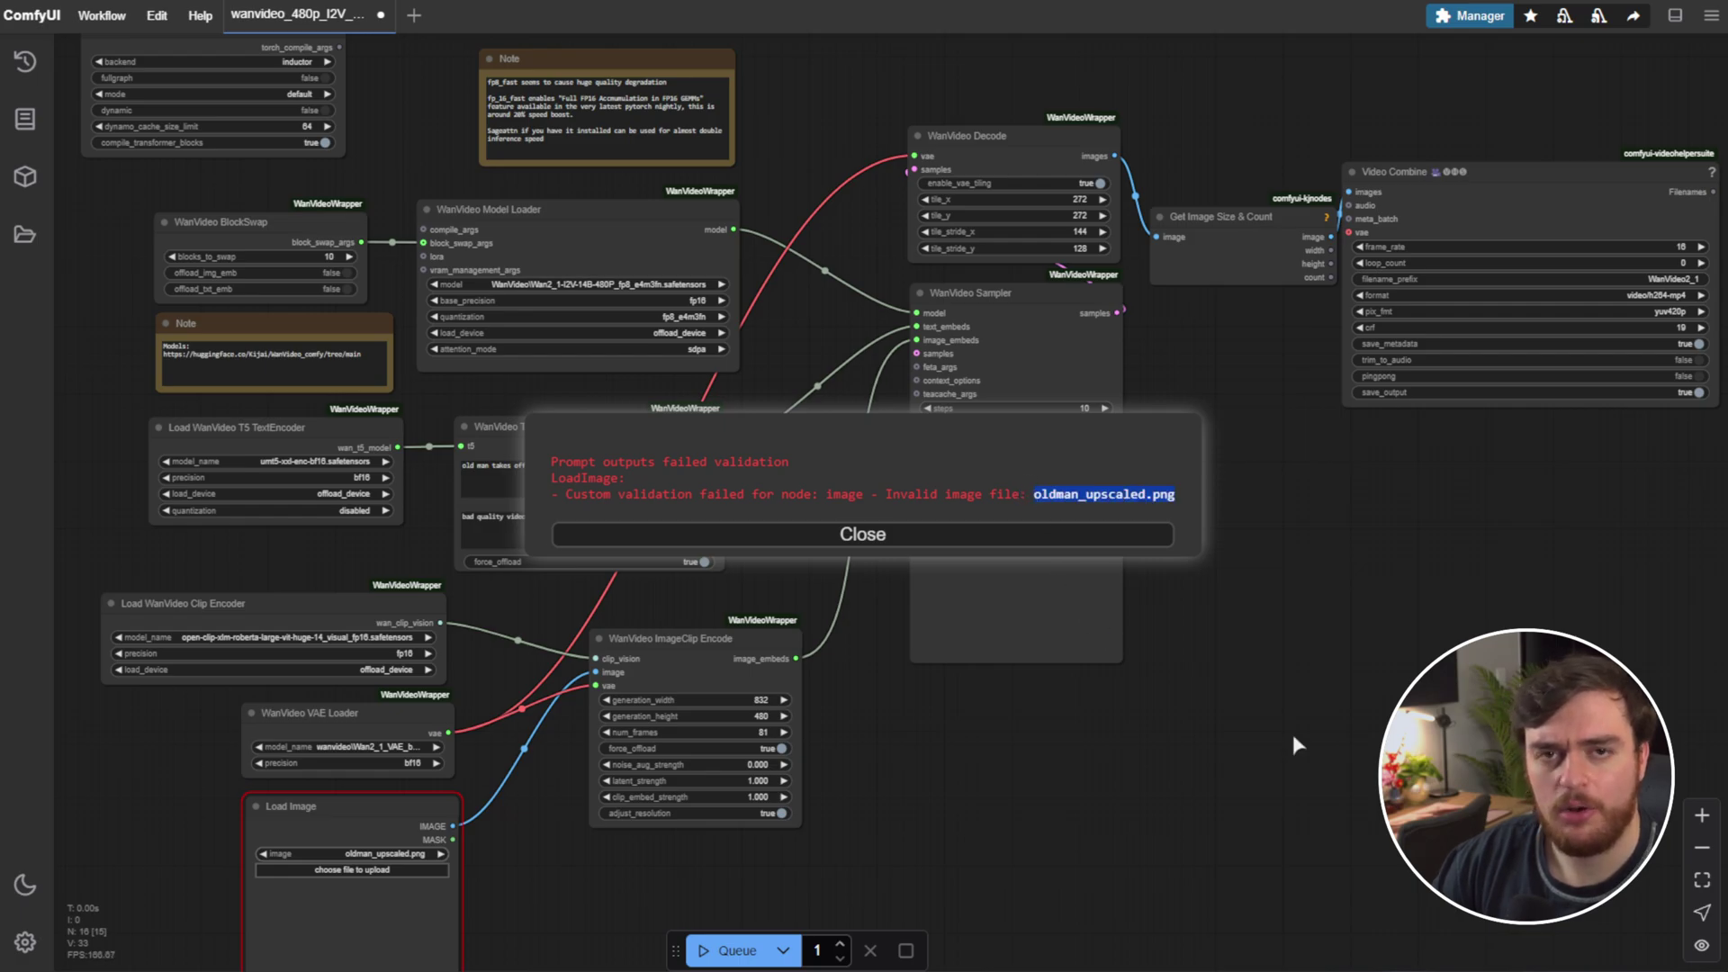
click(1043, 538)
scroll(1028, 702, up, 5)
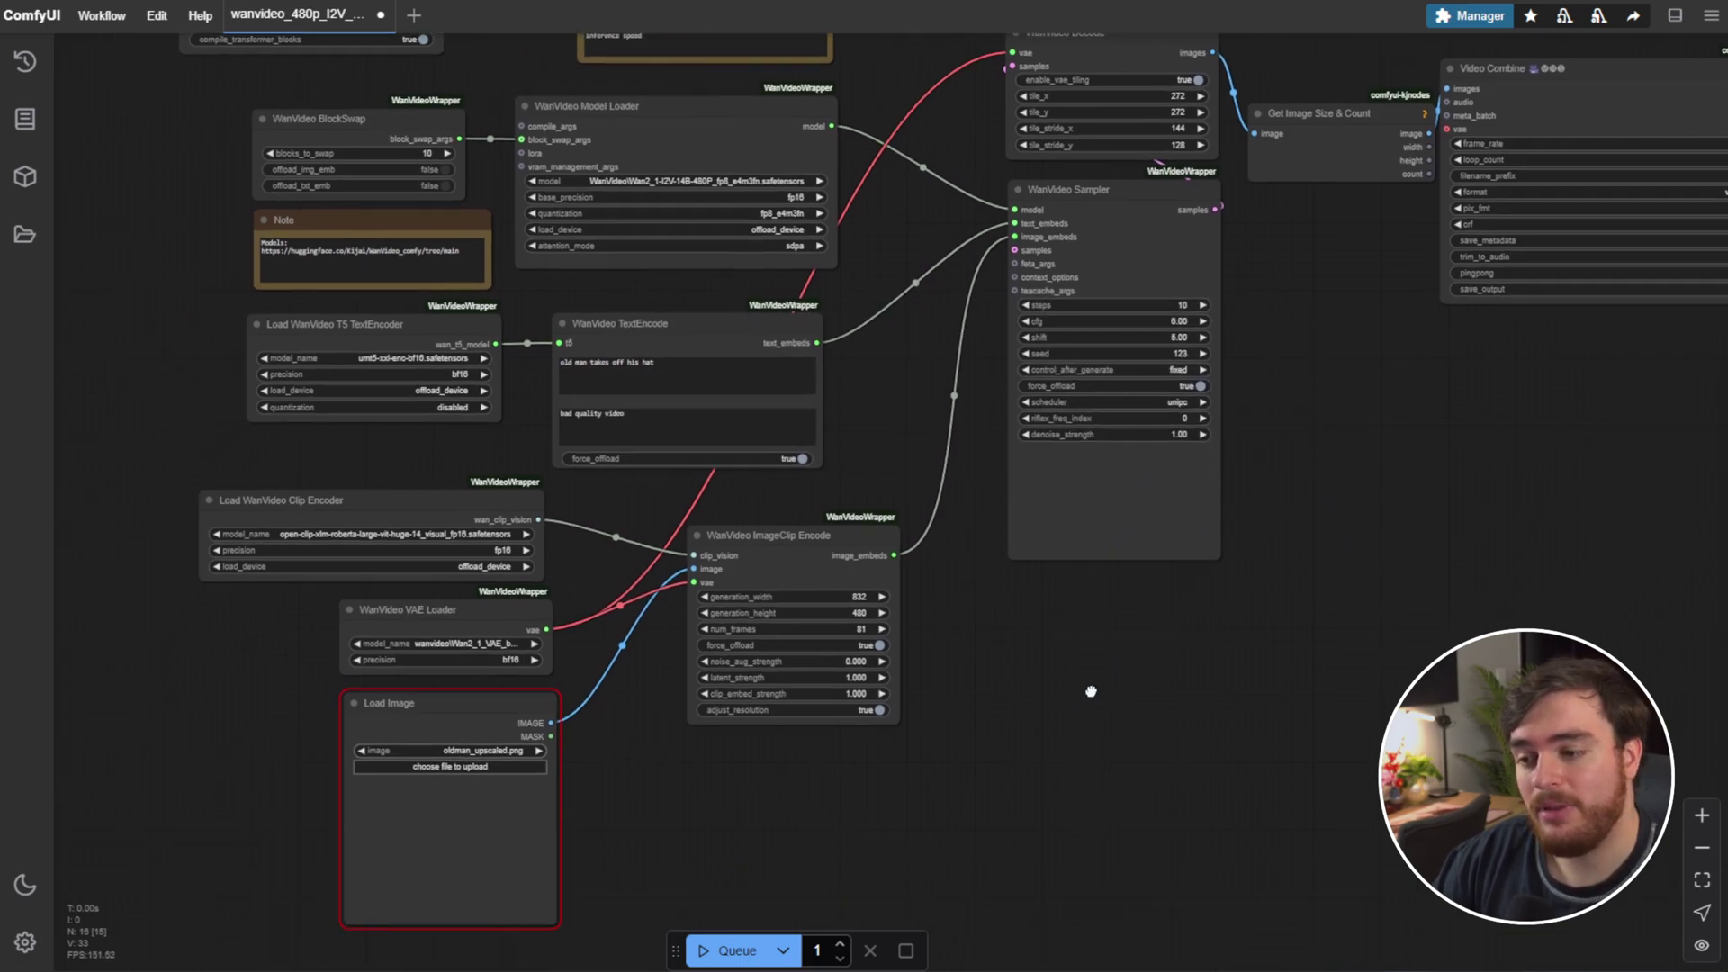
drag(773, 700, 900, 655)
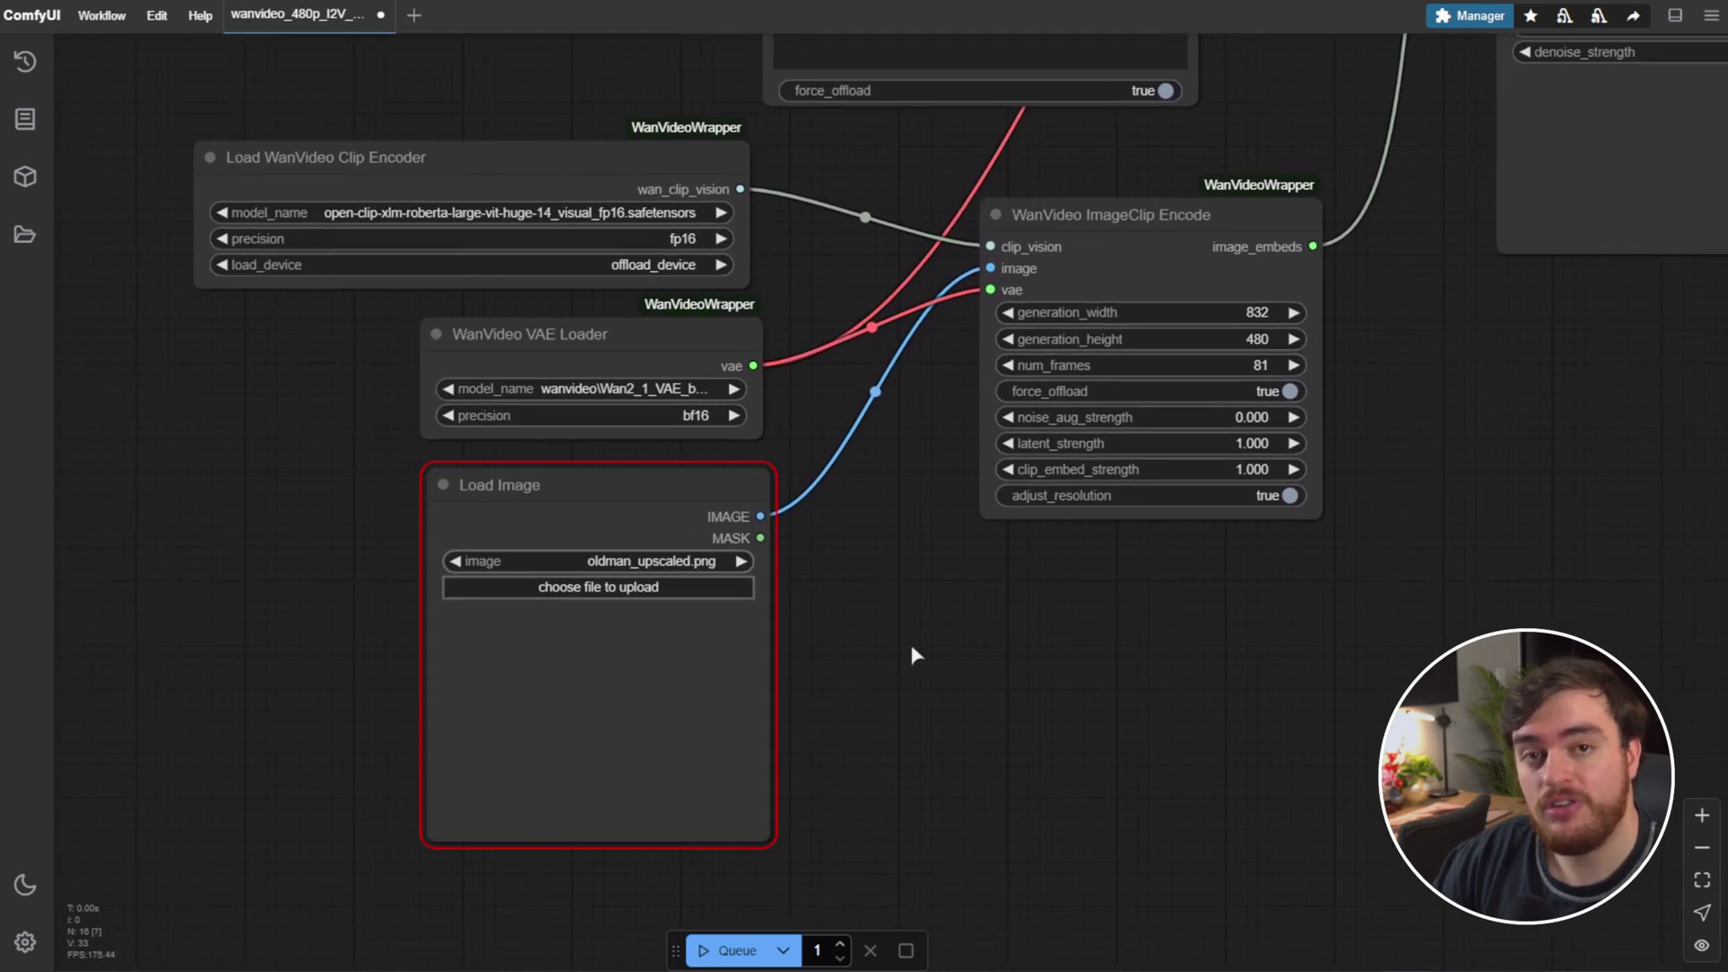
drag(1186, 296, 1194, 305)
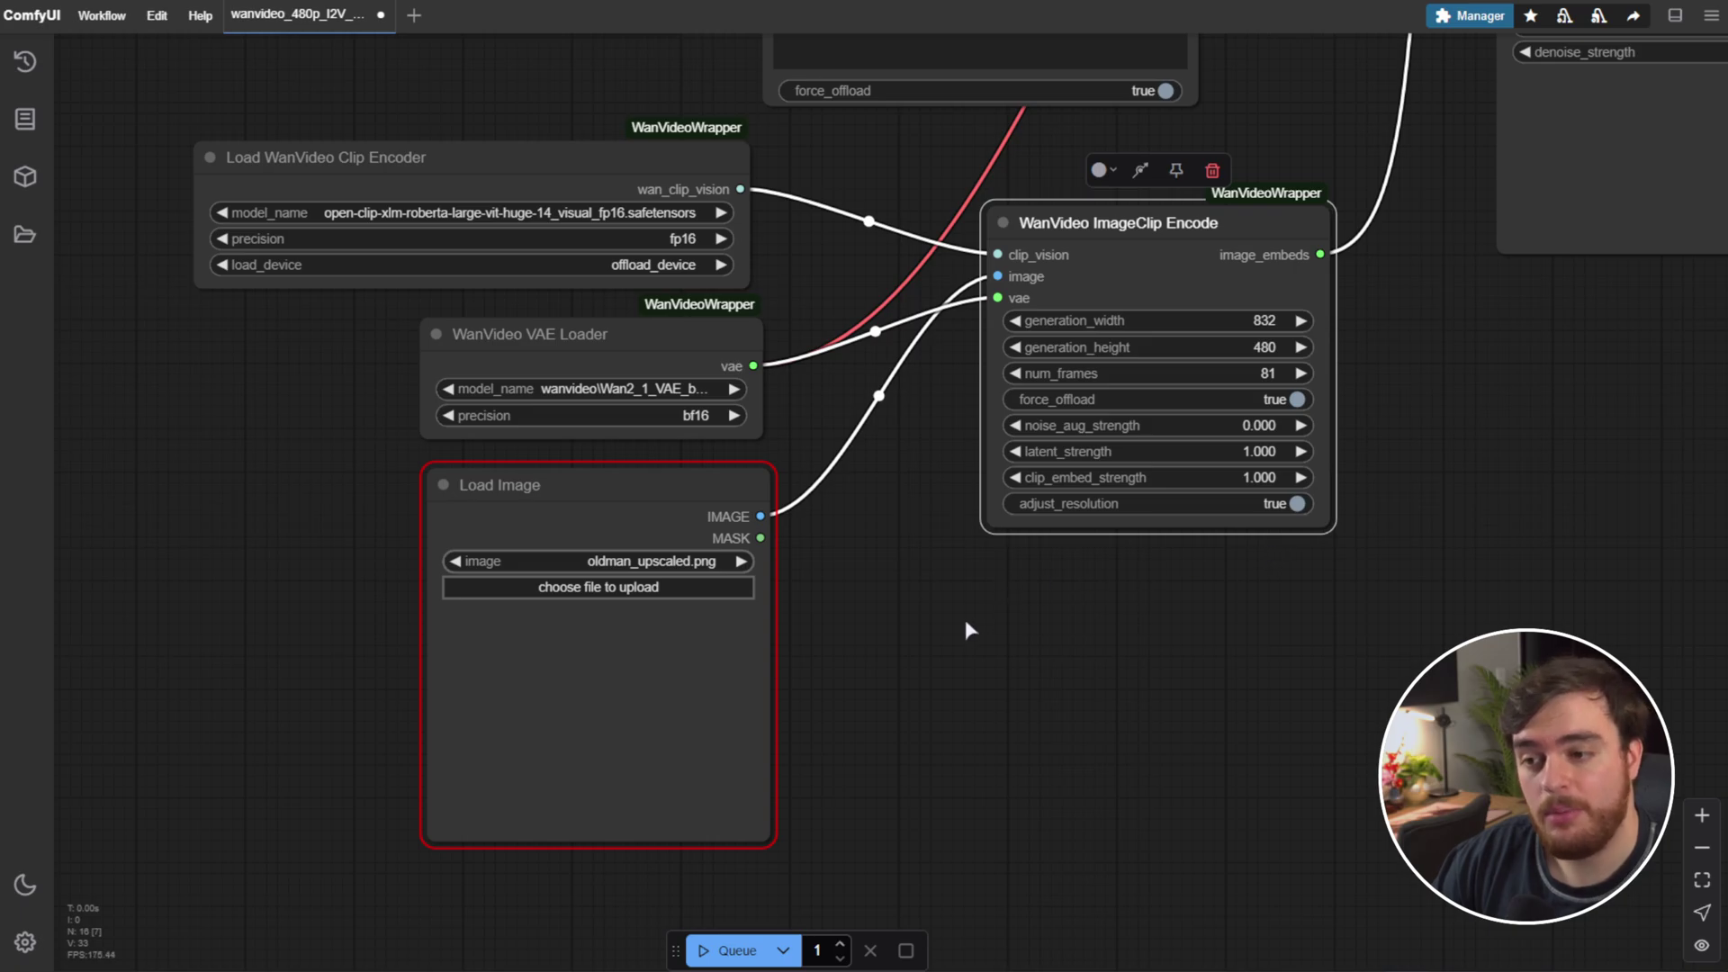
click(631, 585)
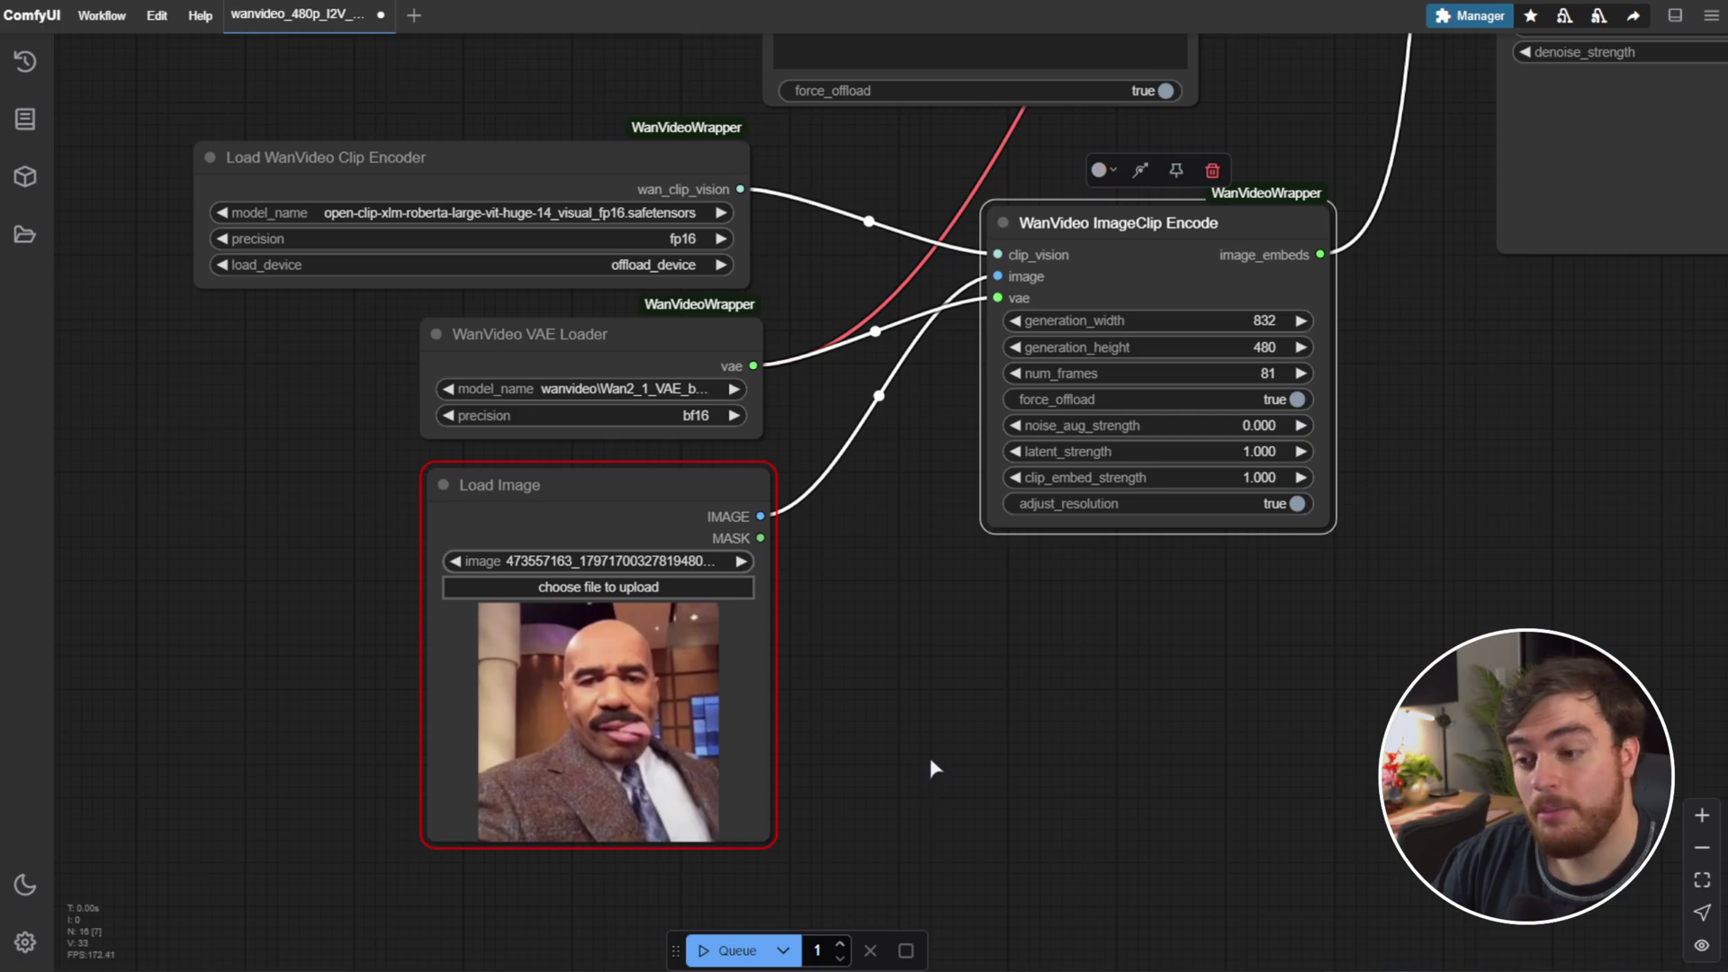
- Pan the graph to view the WanVideo Sampler, Decode and Video Combine nodes
scroll(931, 761, down, 1)
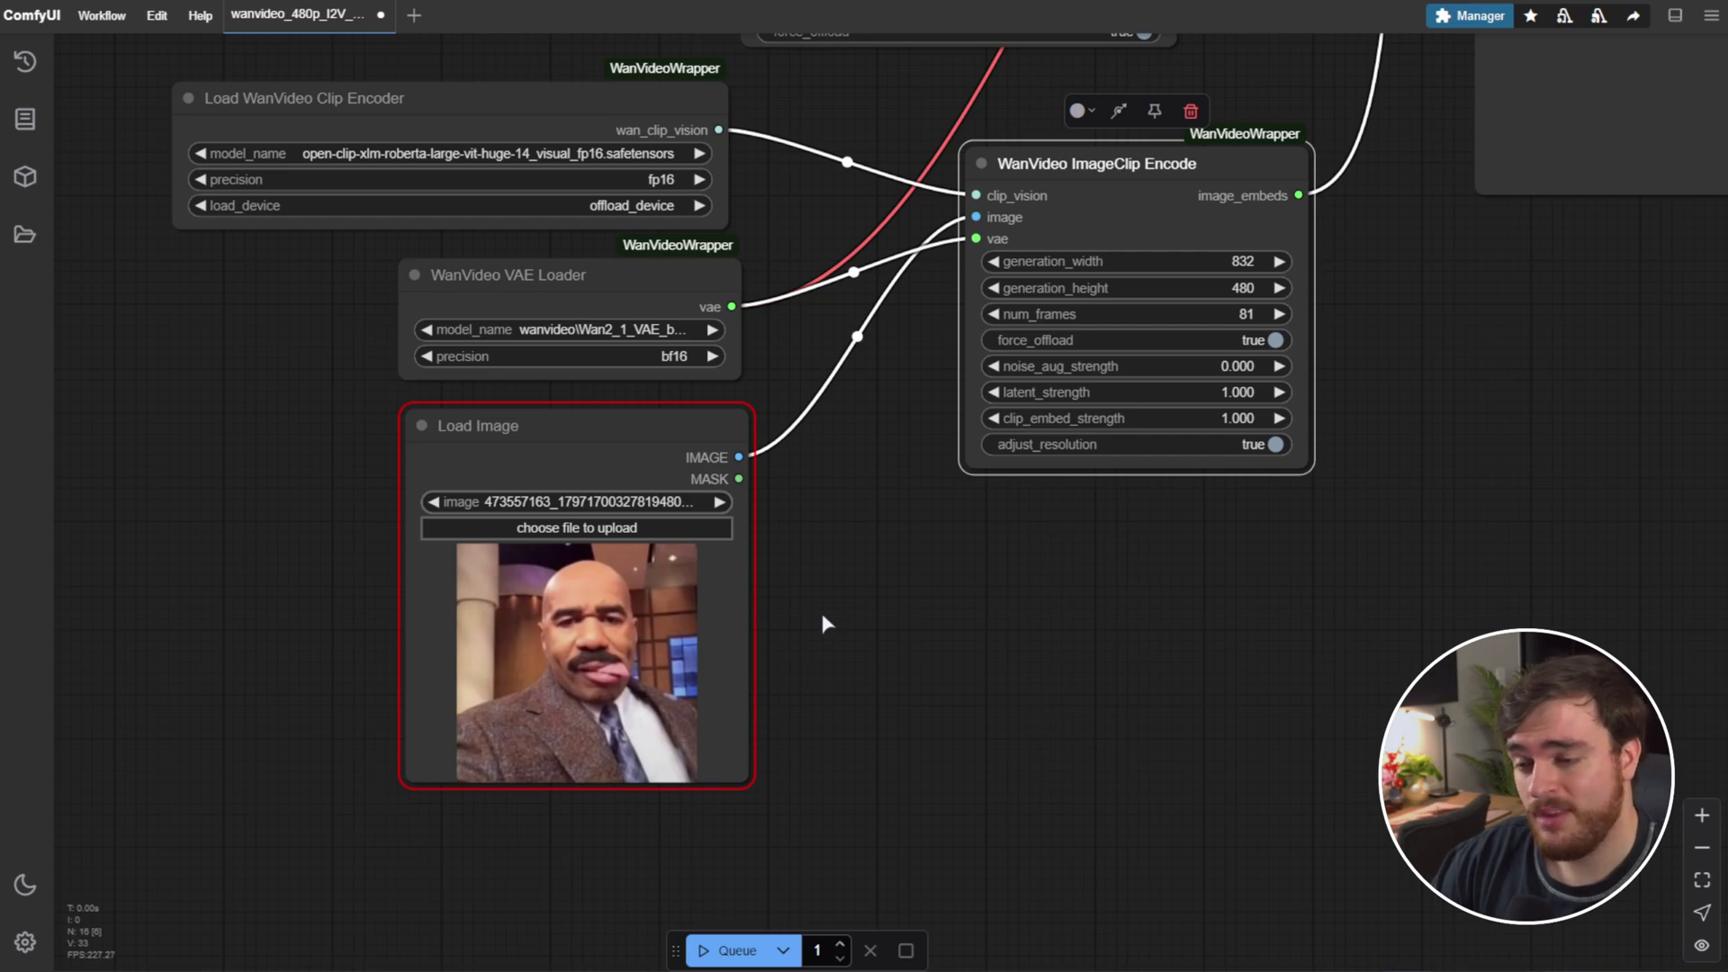
scroll(1321, 565, right, 3)
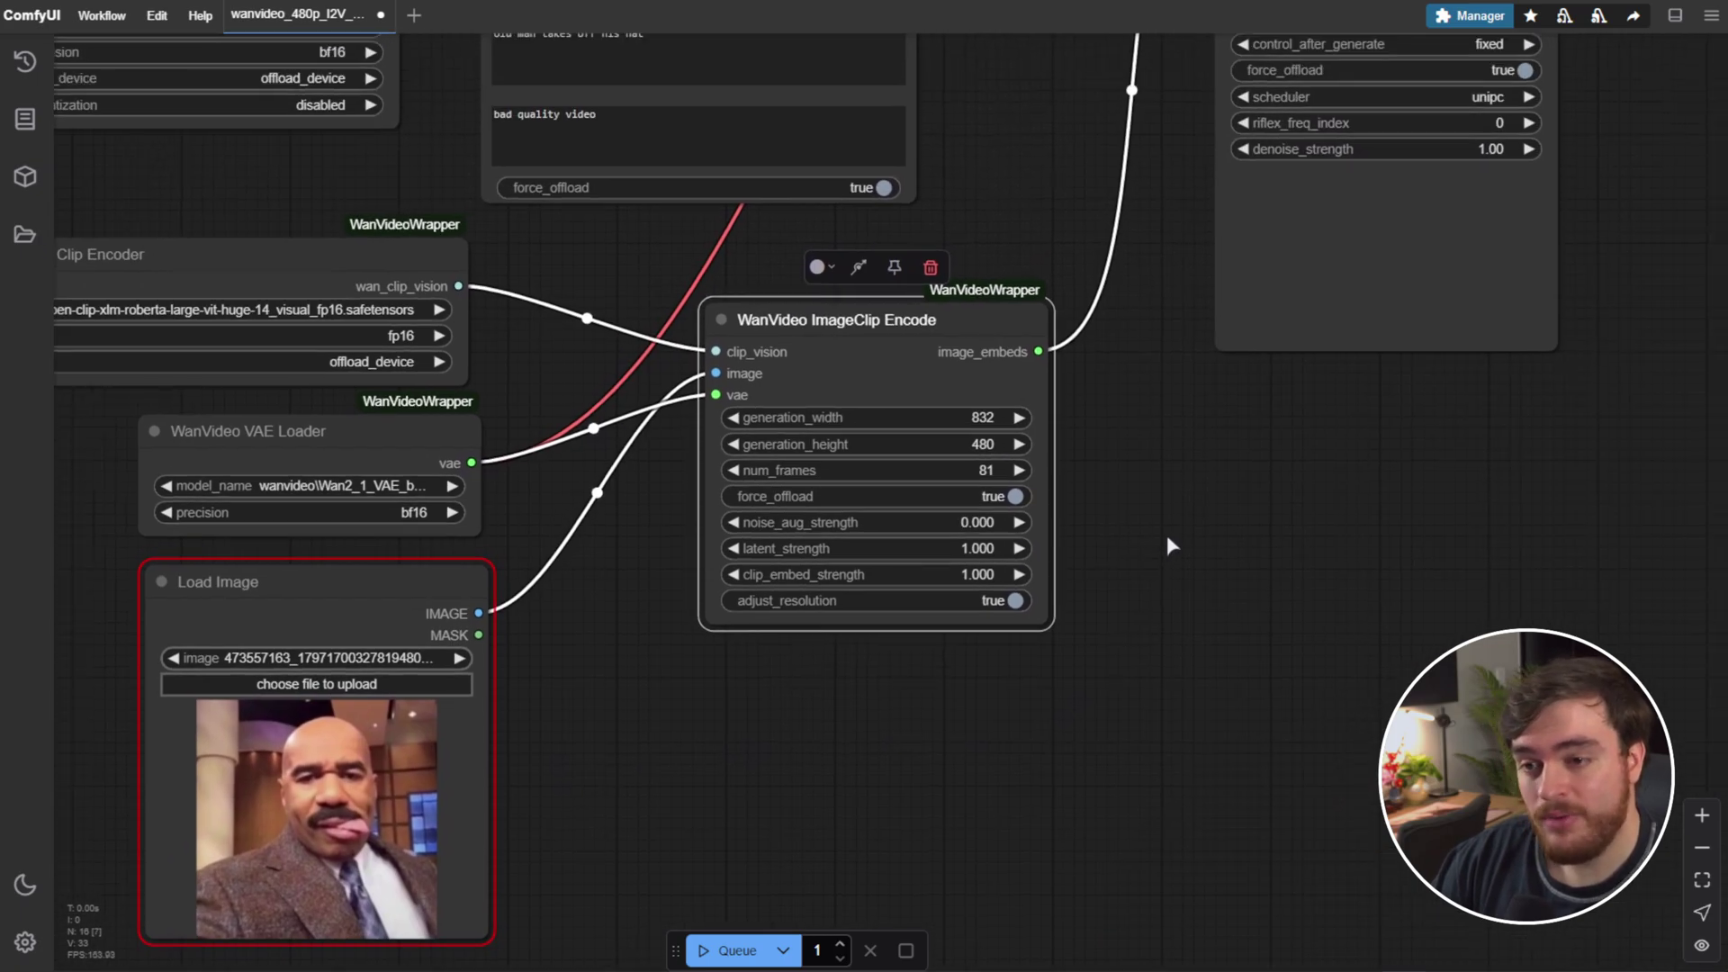
drag(1649, 194, 1230, 673)
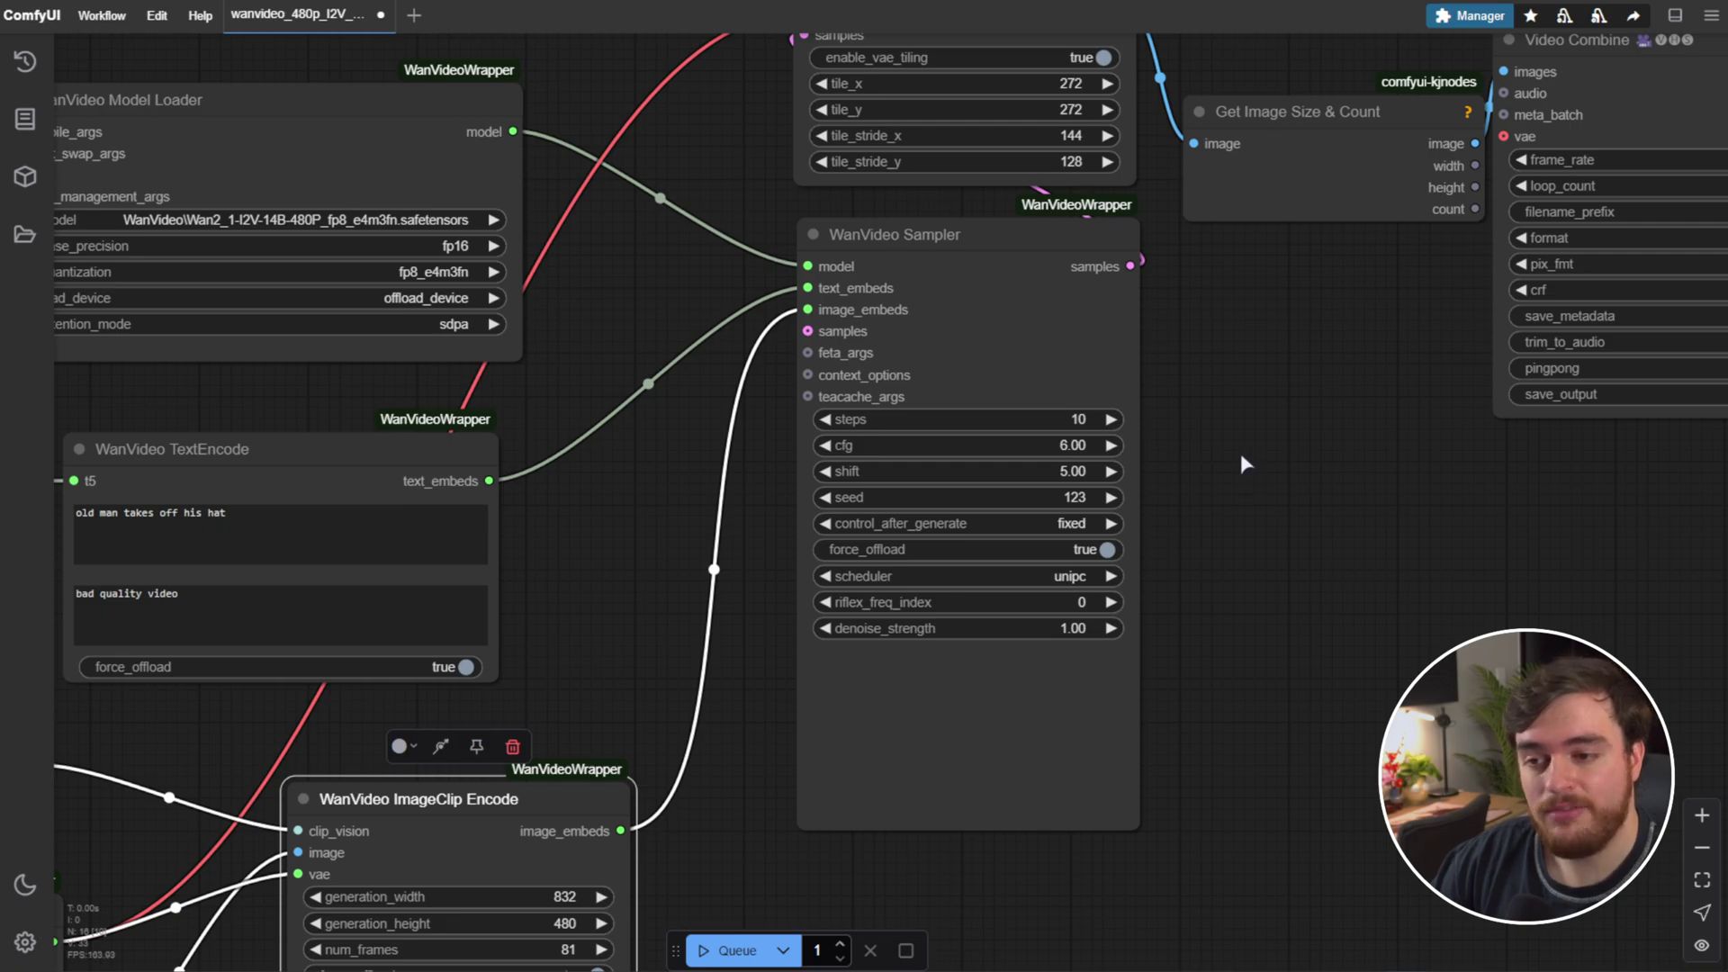
drag(1242, 456, 559, 540)
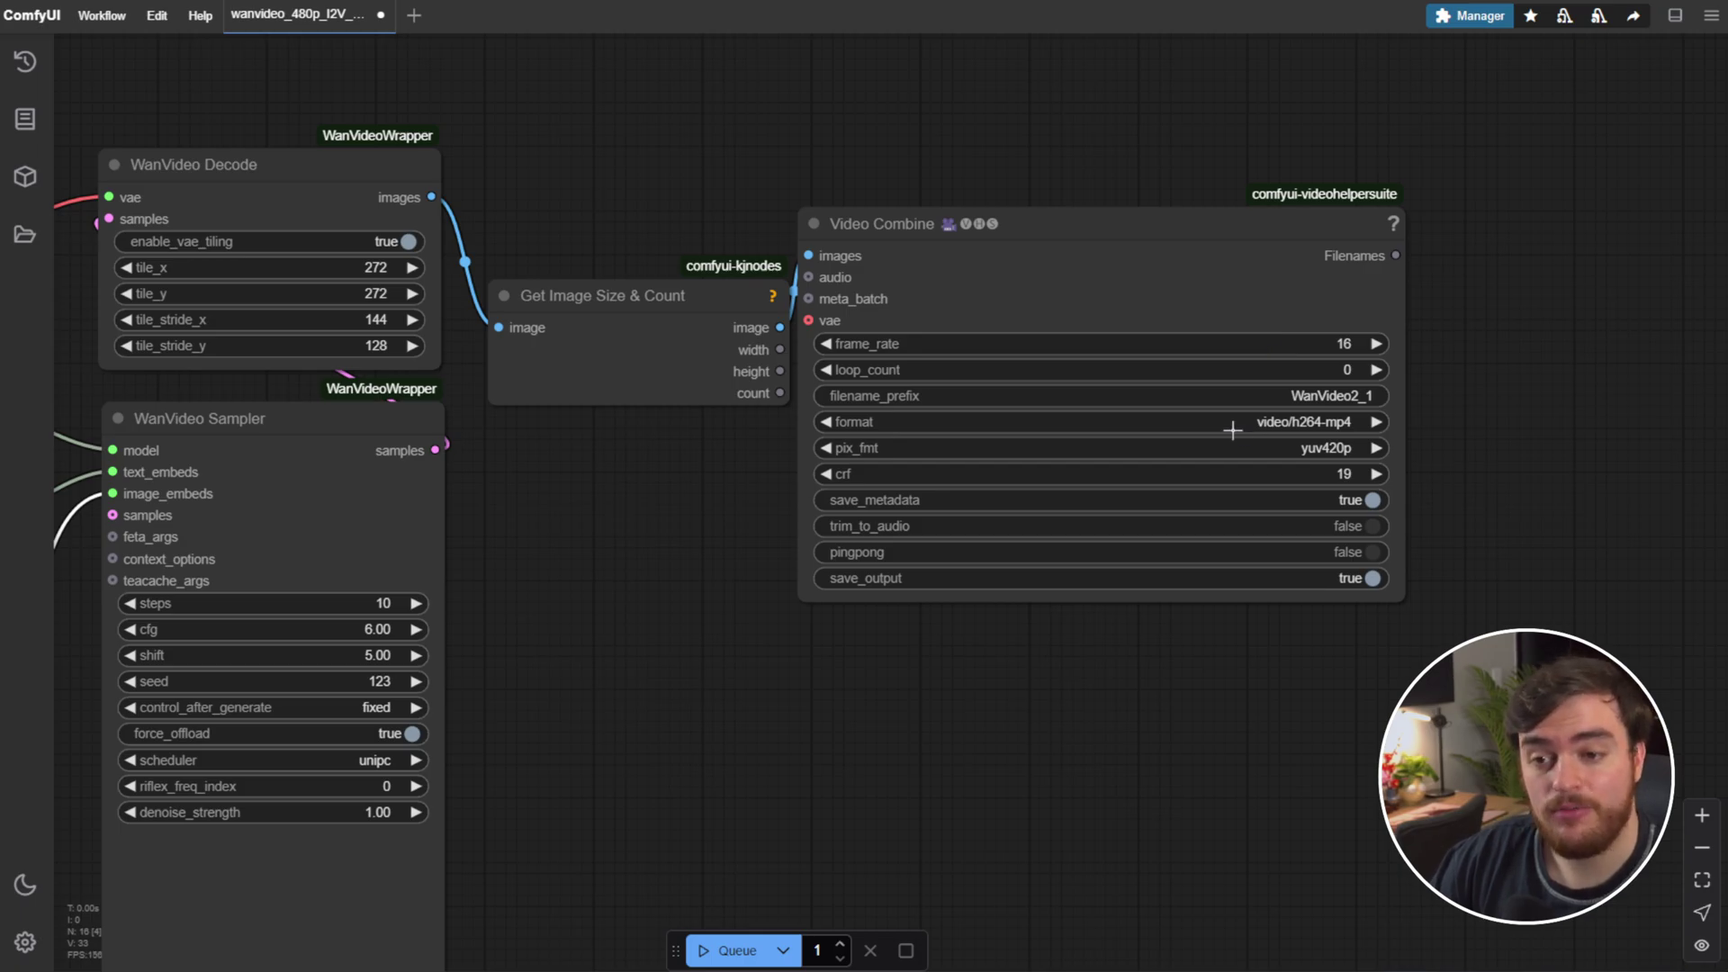
scroll(1242, 401, down, 5)
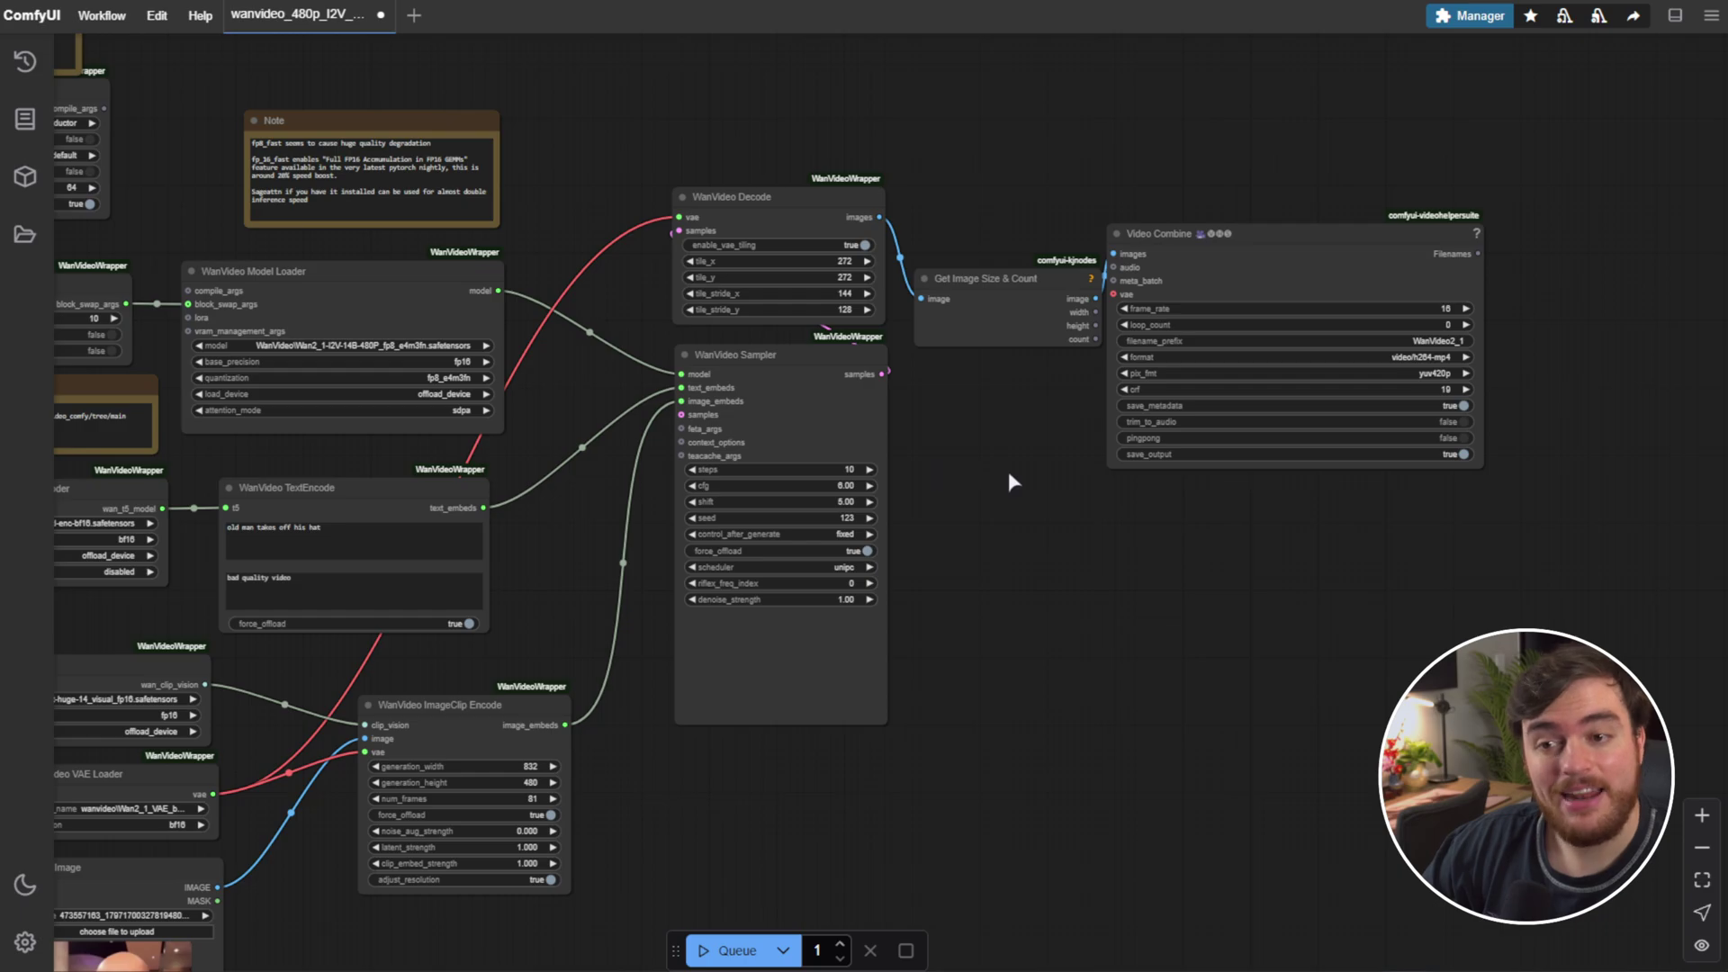
- Replace the WanVideo TextEncode positive prompt with 'man makes a silly face'
drag(992, 475, 1291, 414)
scroll(864, 468, up, 5)
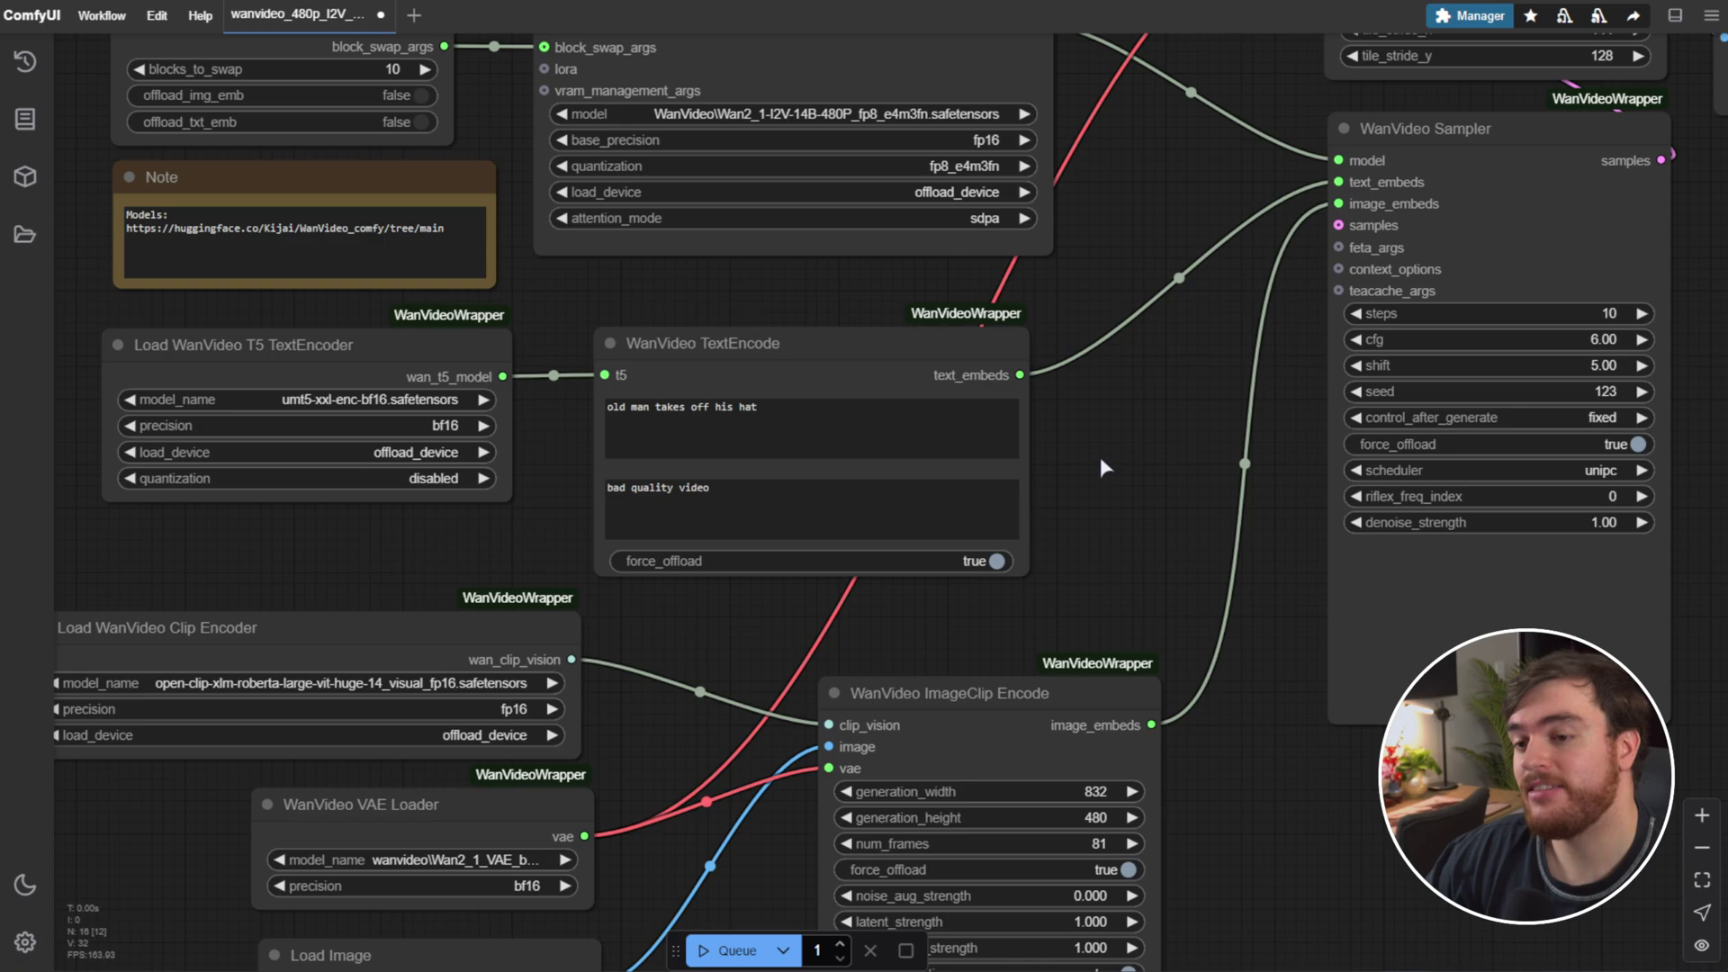
drag(1100, 456, 1147, 409)
click(979, 412)
key(ctrl+a)
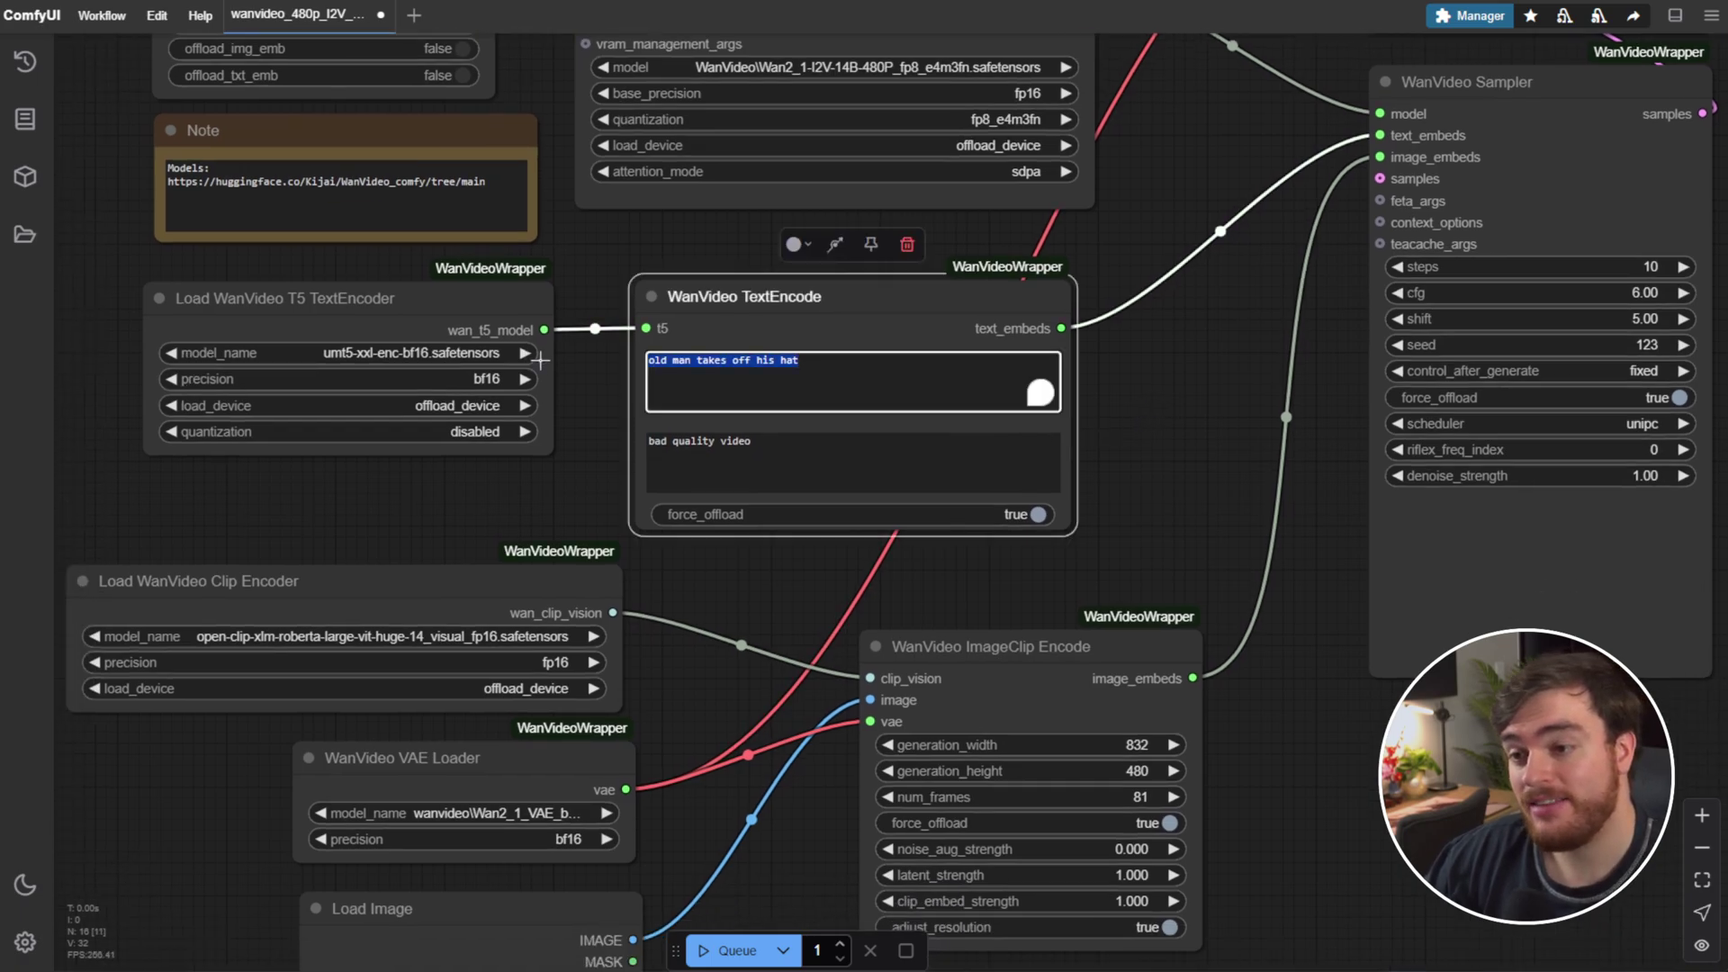
drag(684, 864, 708, 541)
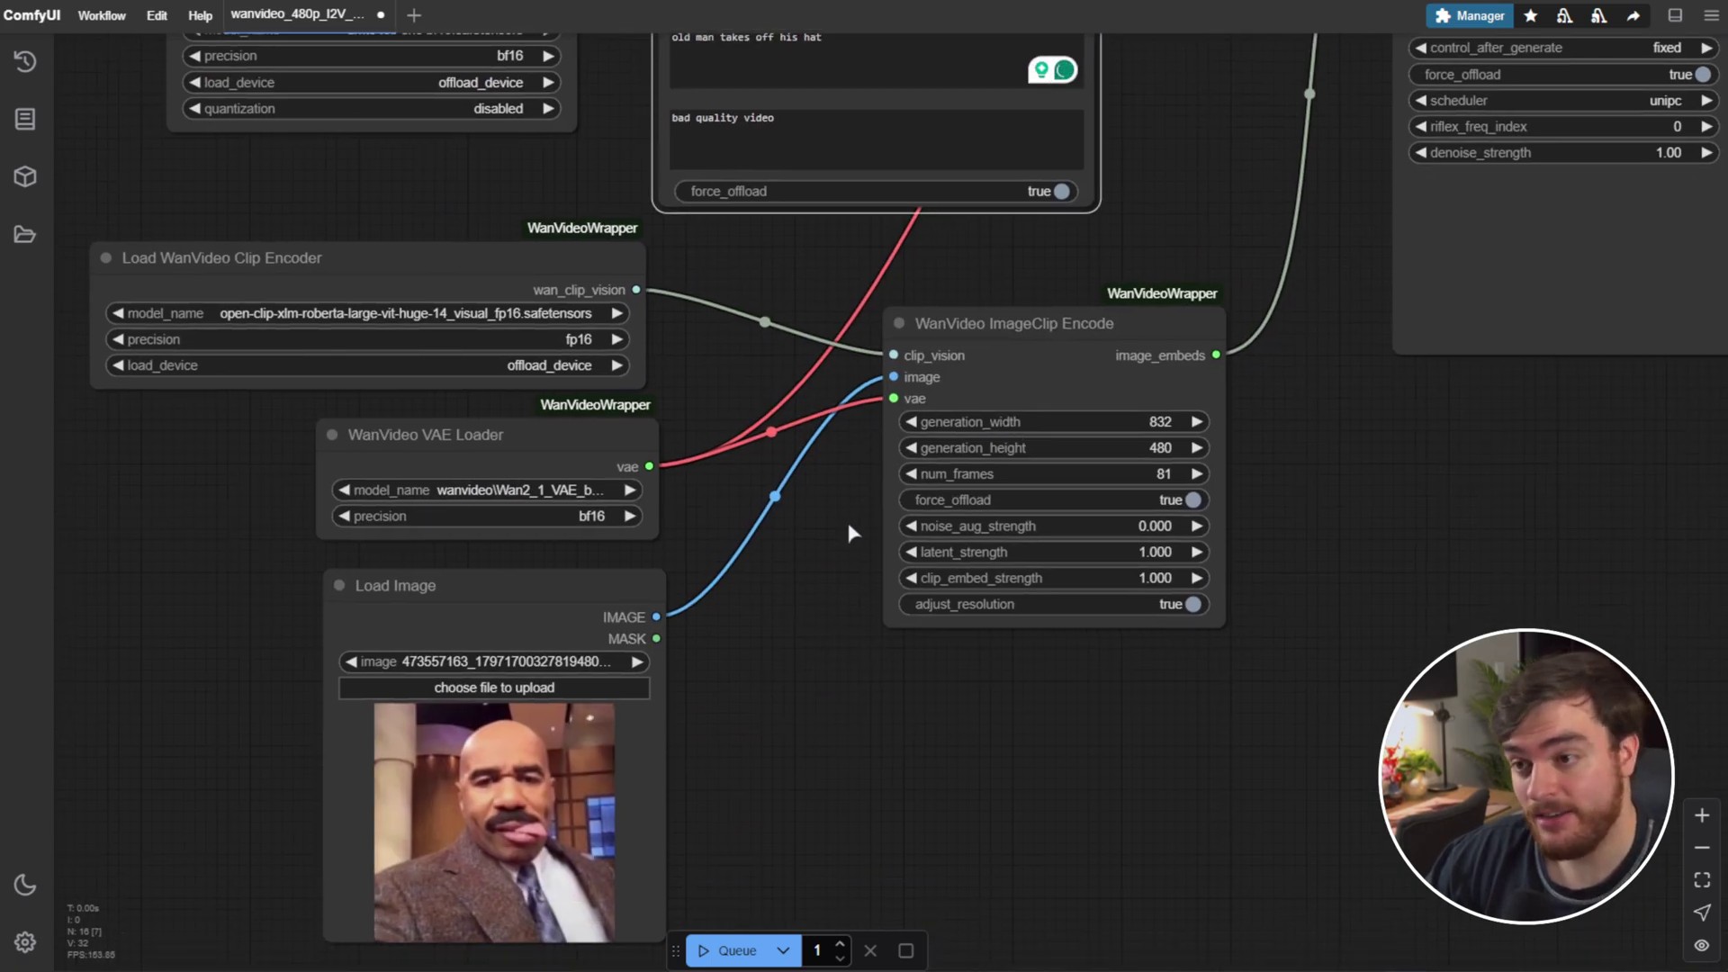
drag(848, 525, 852, 638)
click(856, 179)
key(ctrl+a)
key(BackSpace)
text(man ma)
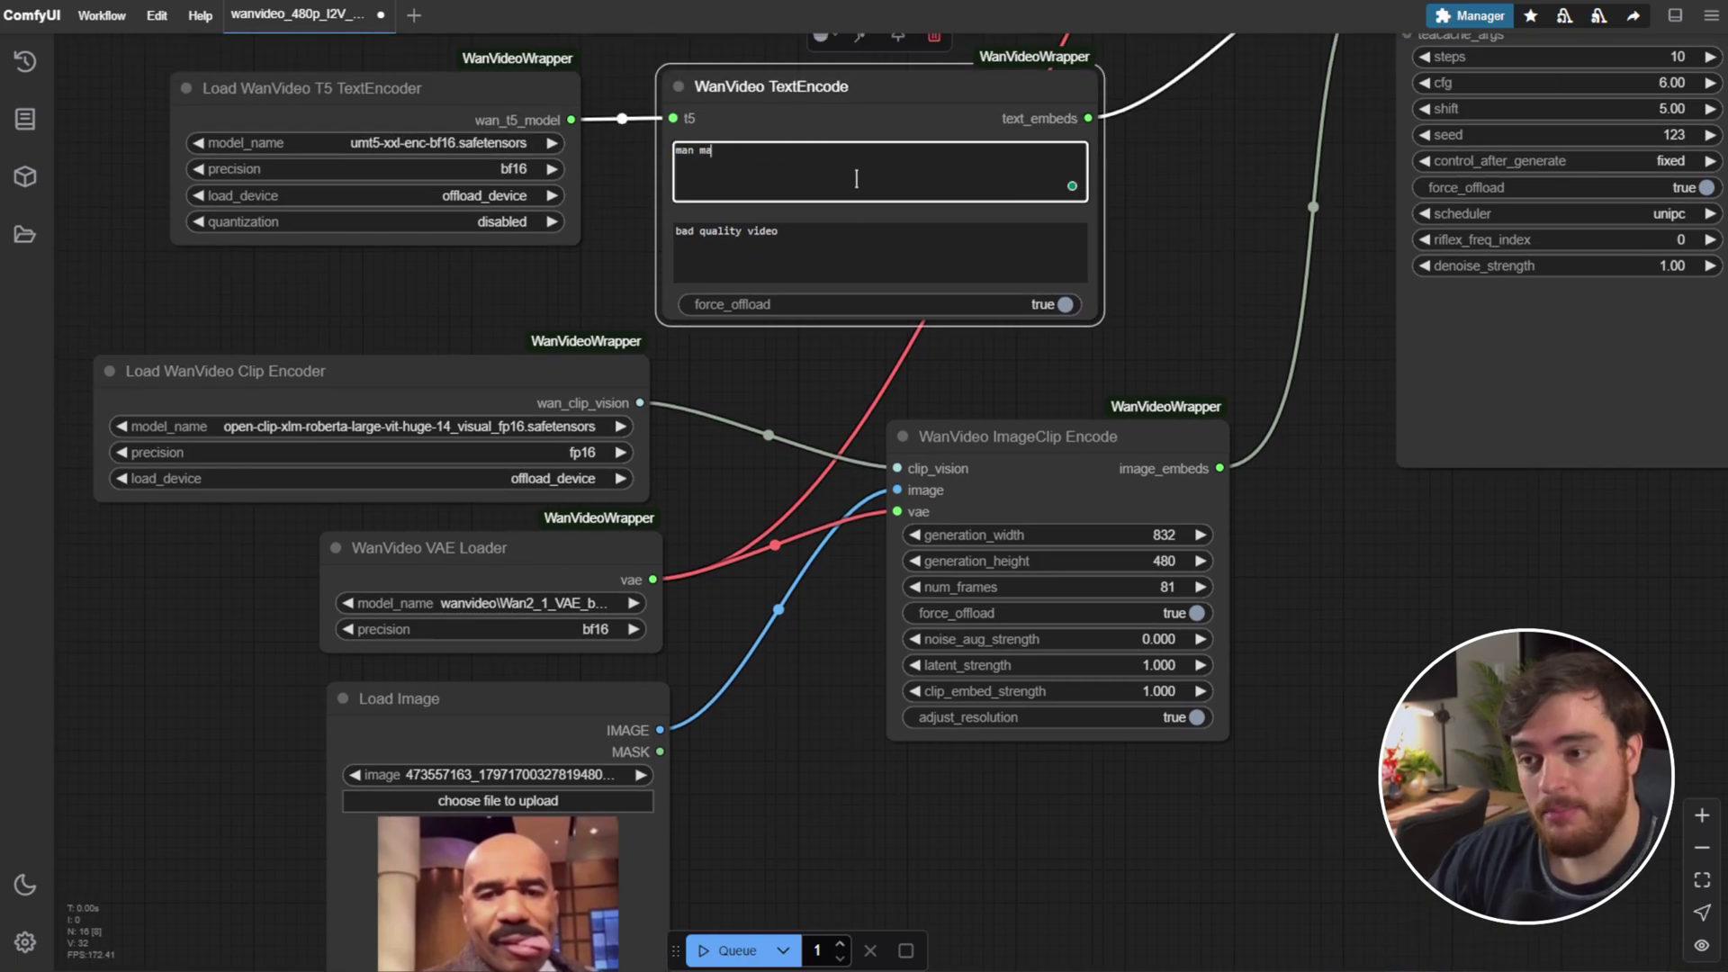
text(kes a silly face)
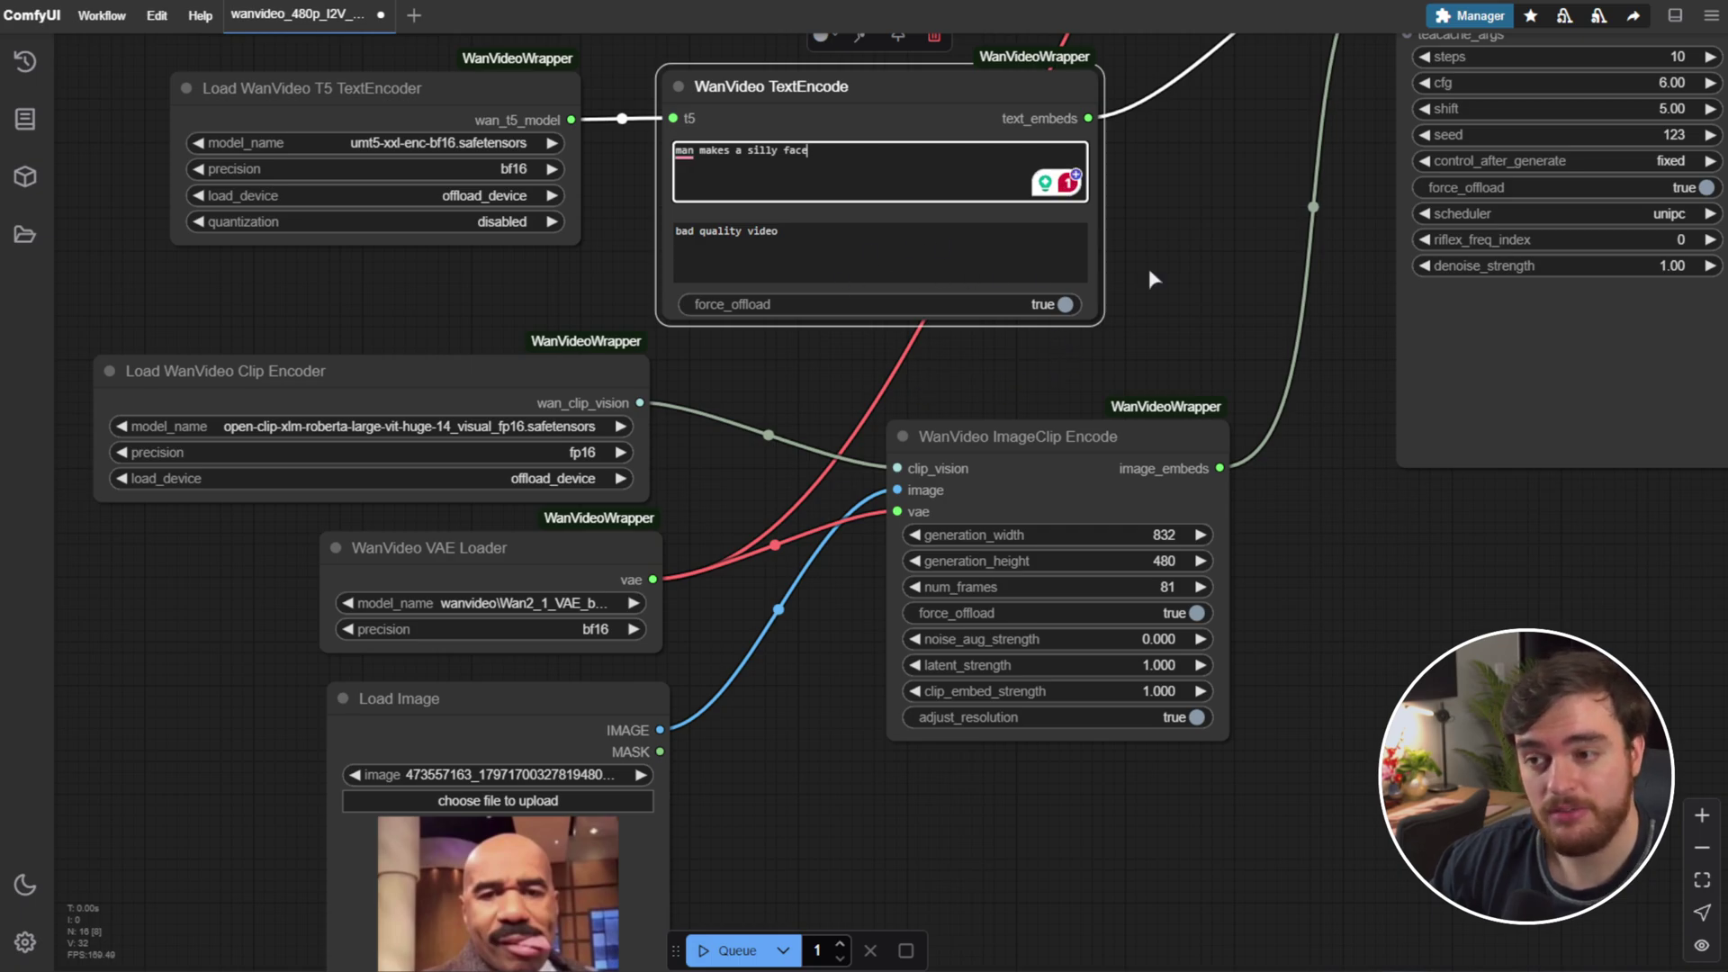
scroll(1165, 266, down, 5)
drag(1276, 350, 768, 652)
- Queue the workflow and view the generated video in the Video Combine node
click(731, 951)
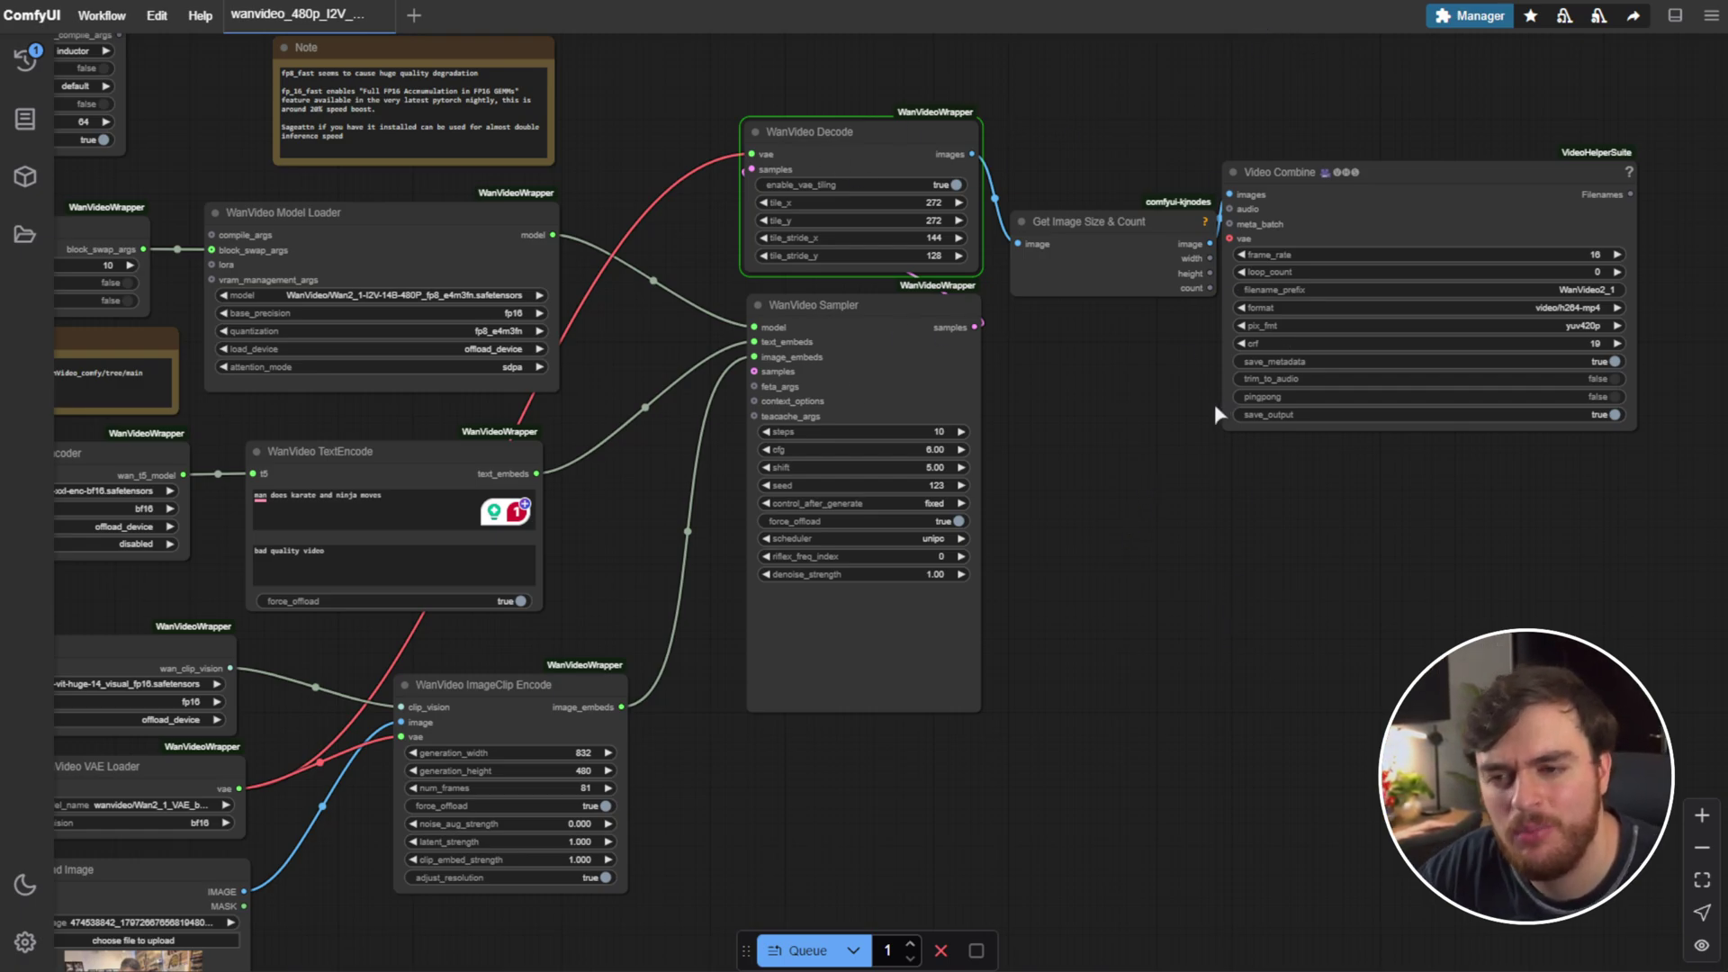
drag(1395, 480, 1127, 541)
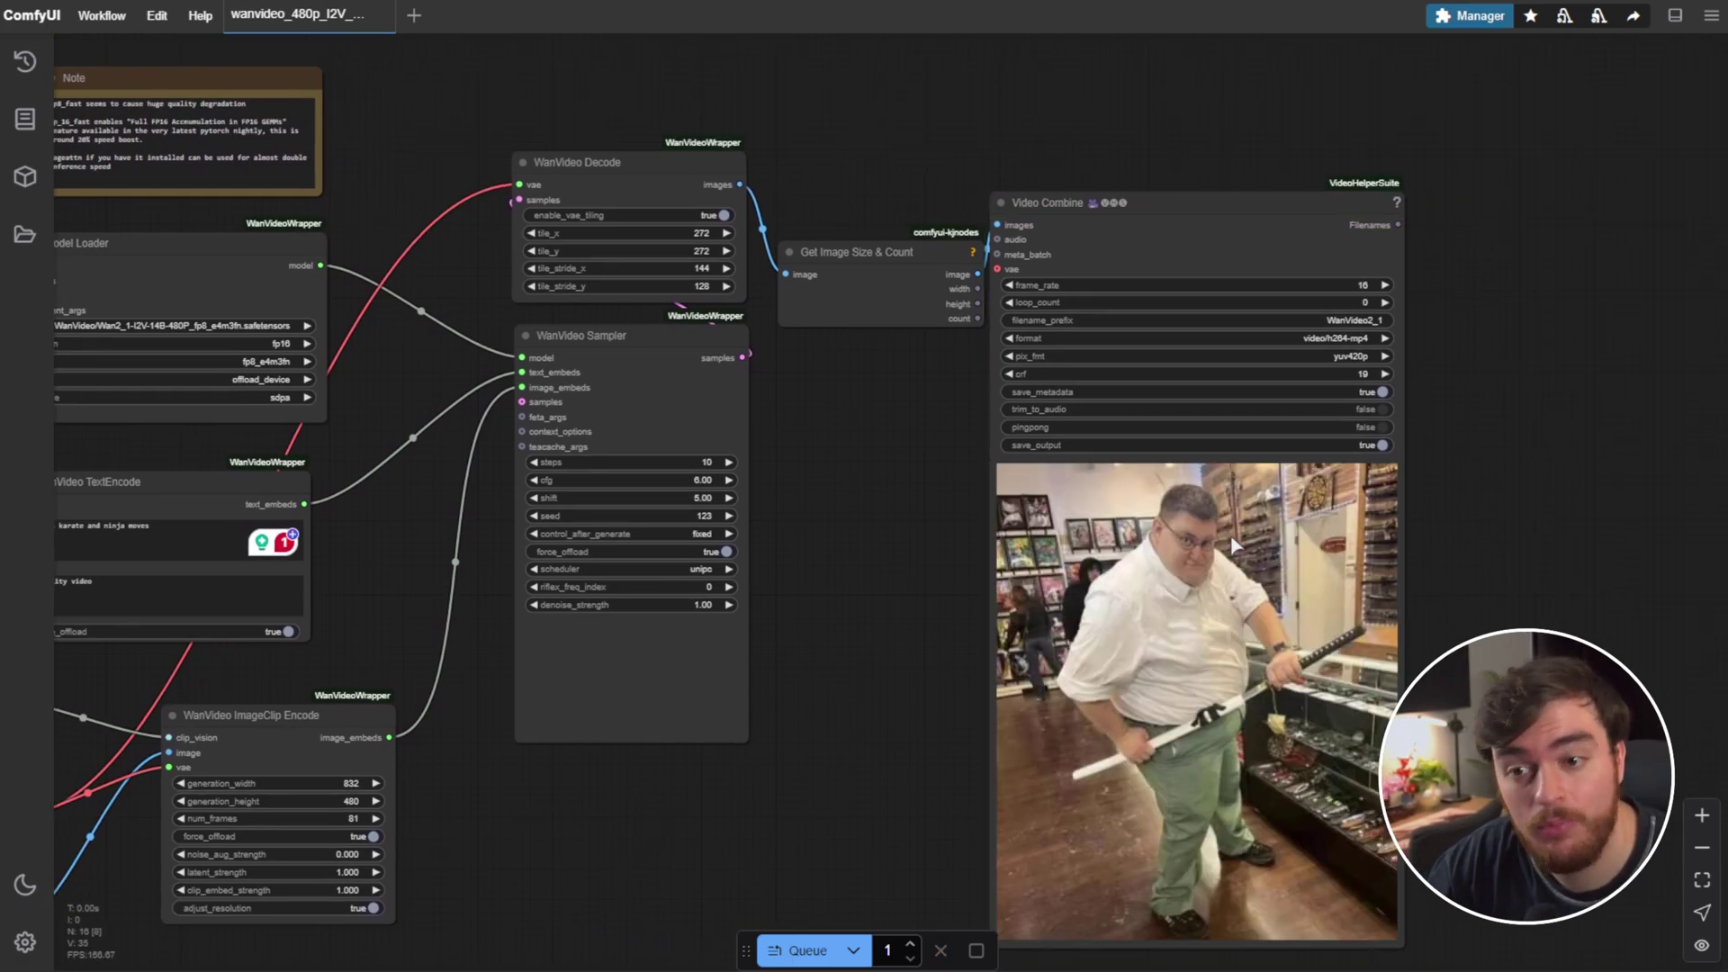
scroll(1466, 513, down, 2)
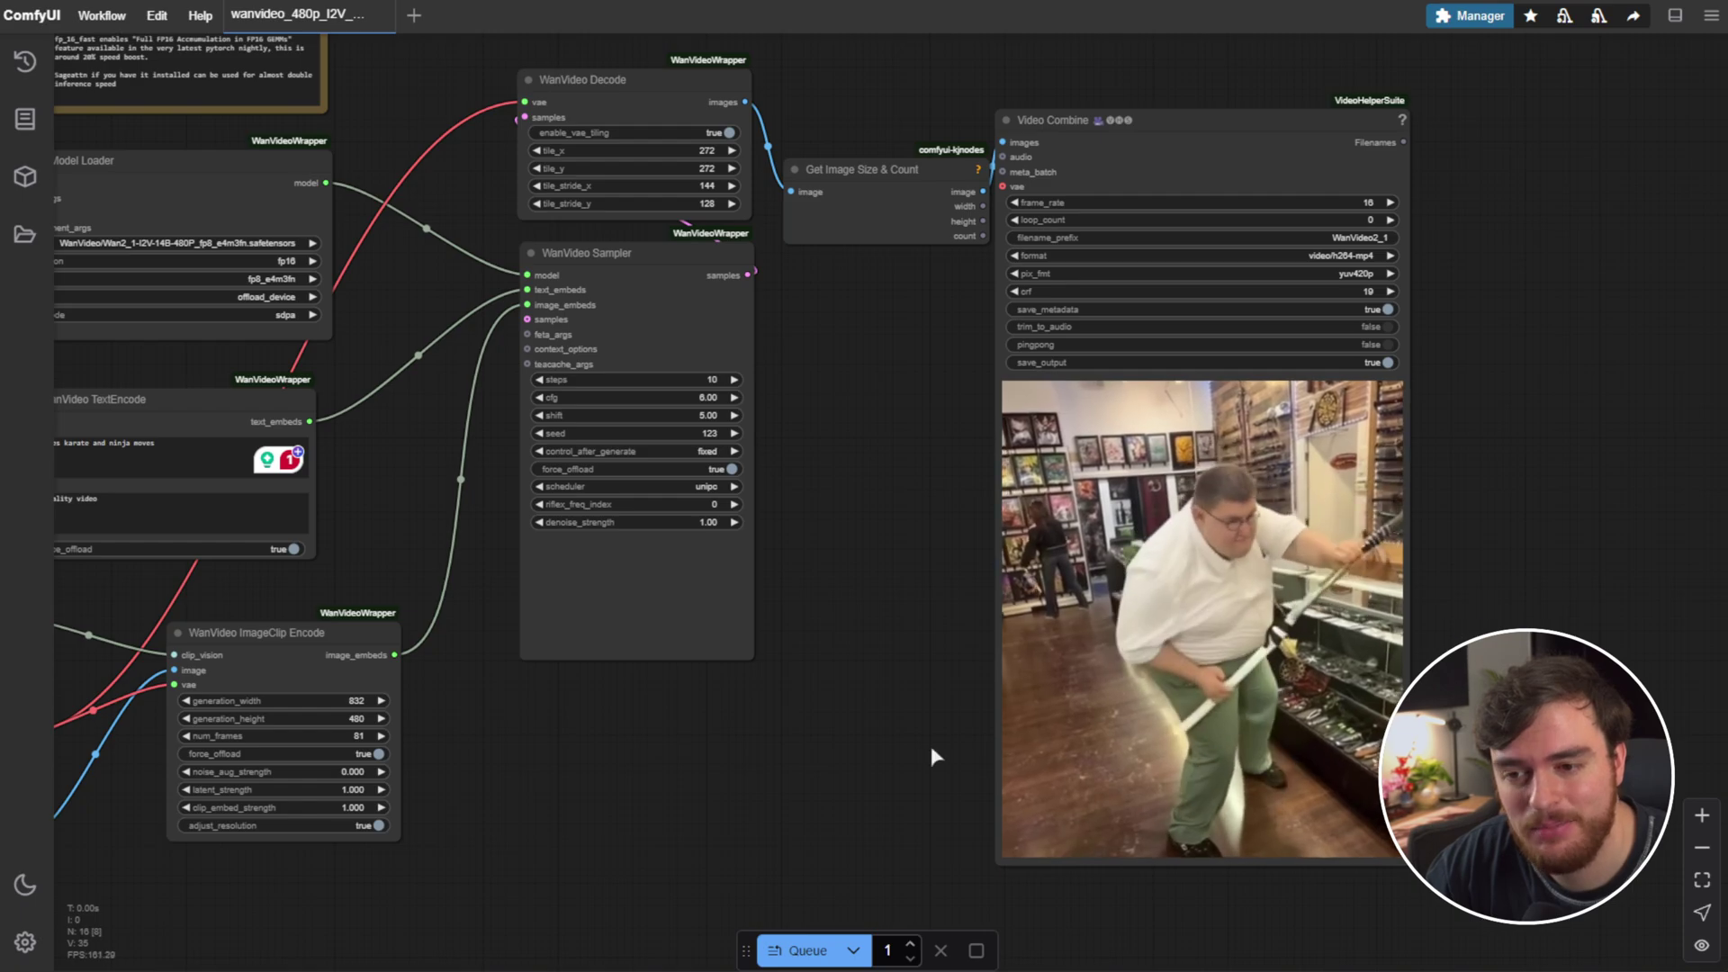
drag(721, 793, 1291, 599)
scroll(1003, 671, up, 12)
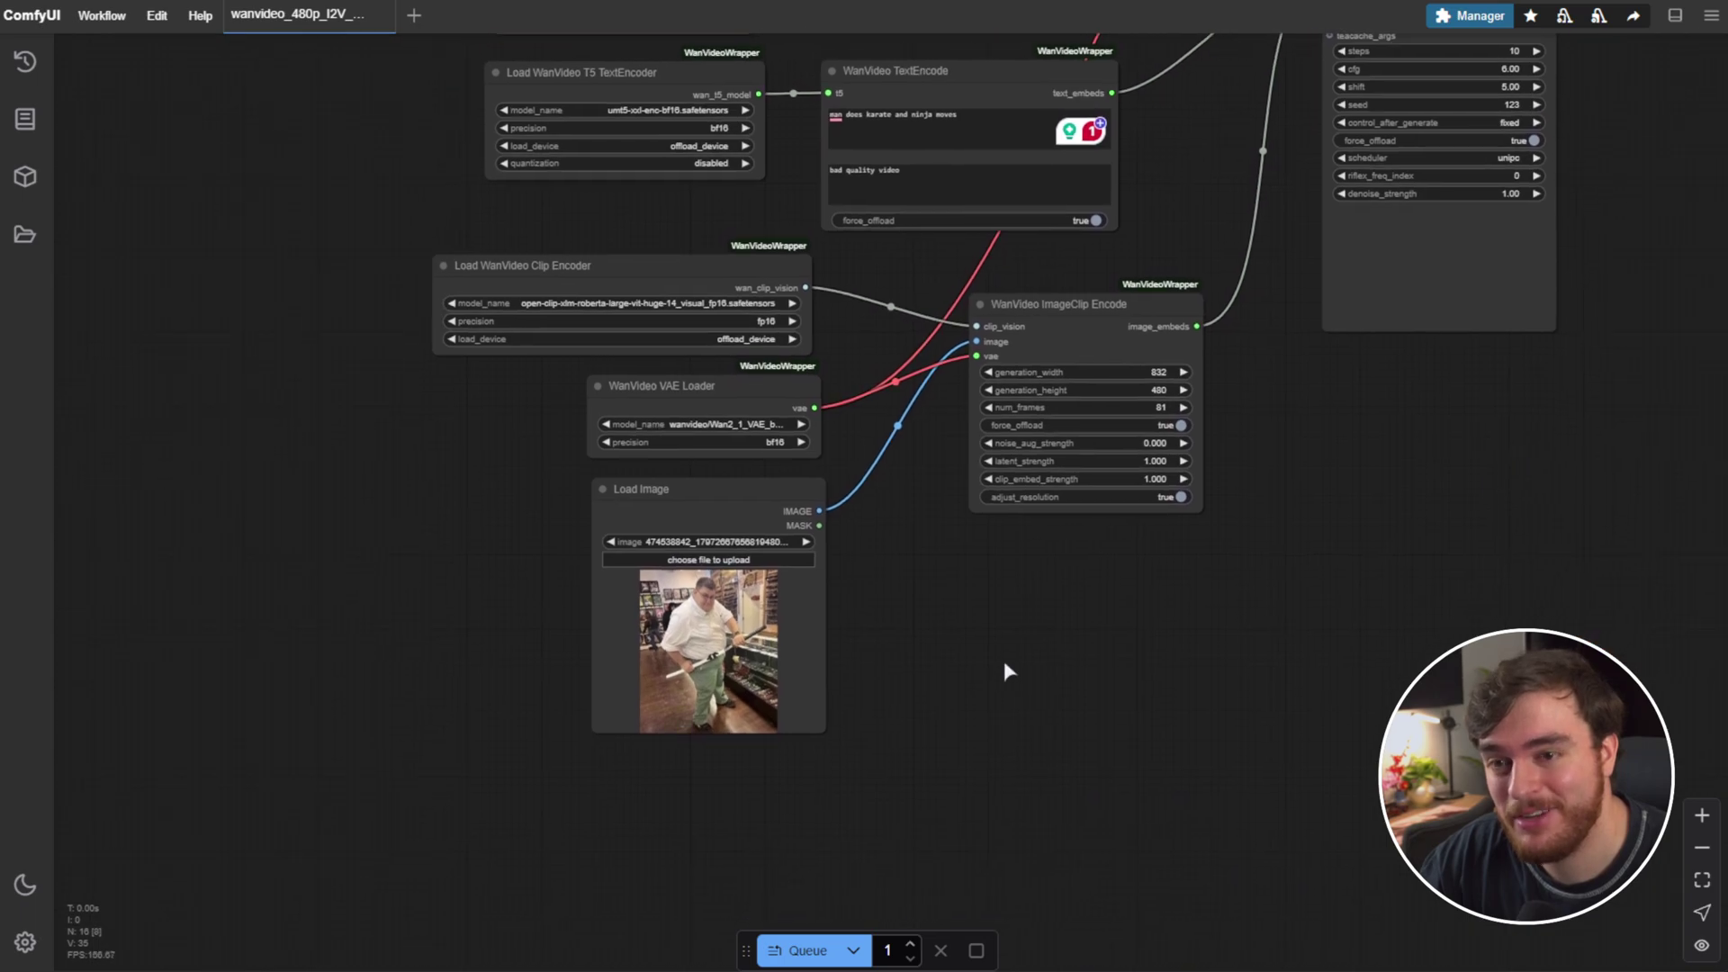
scroll(1296, 576, up, 2)
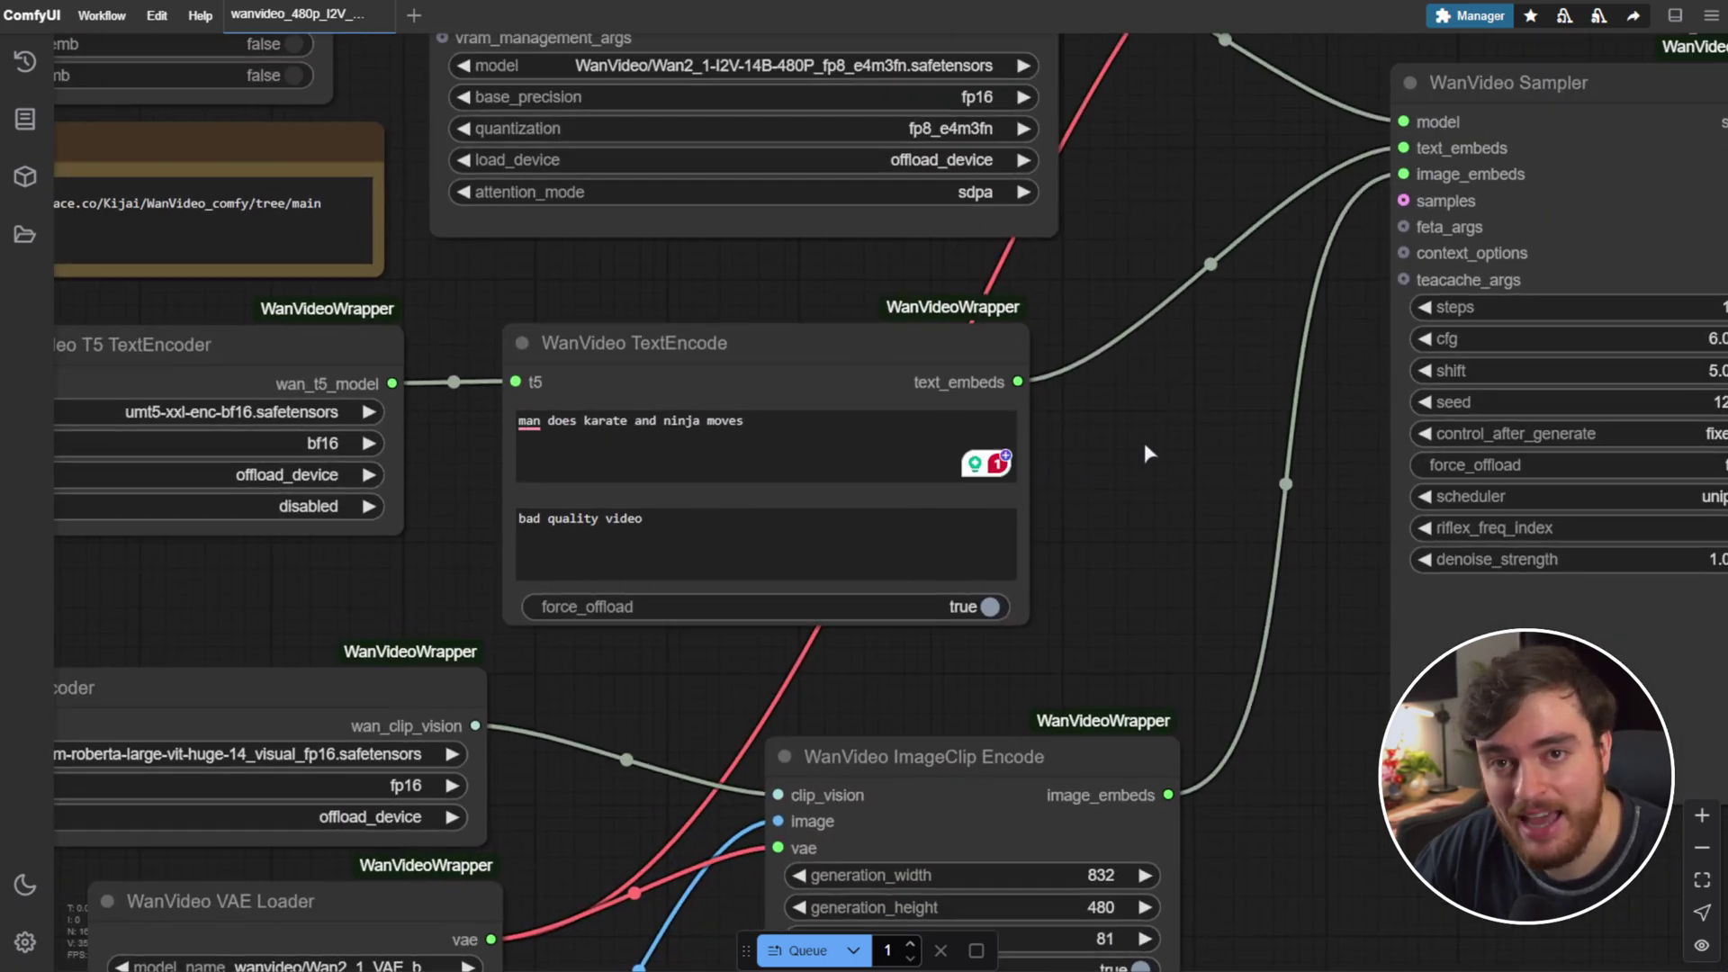
scroll(1158, 491, down, 6)
drag(1158, 490, 443, 378)
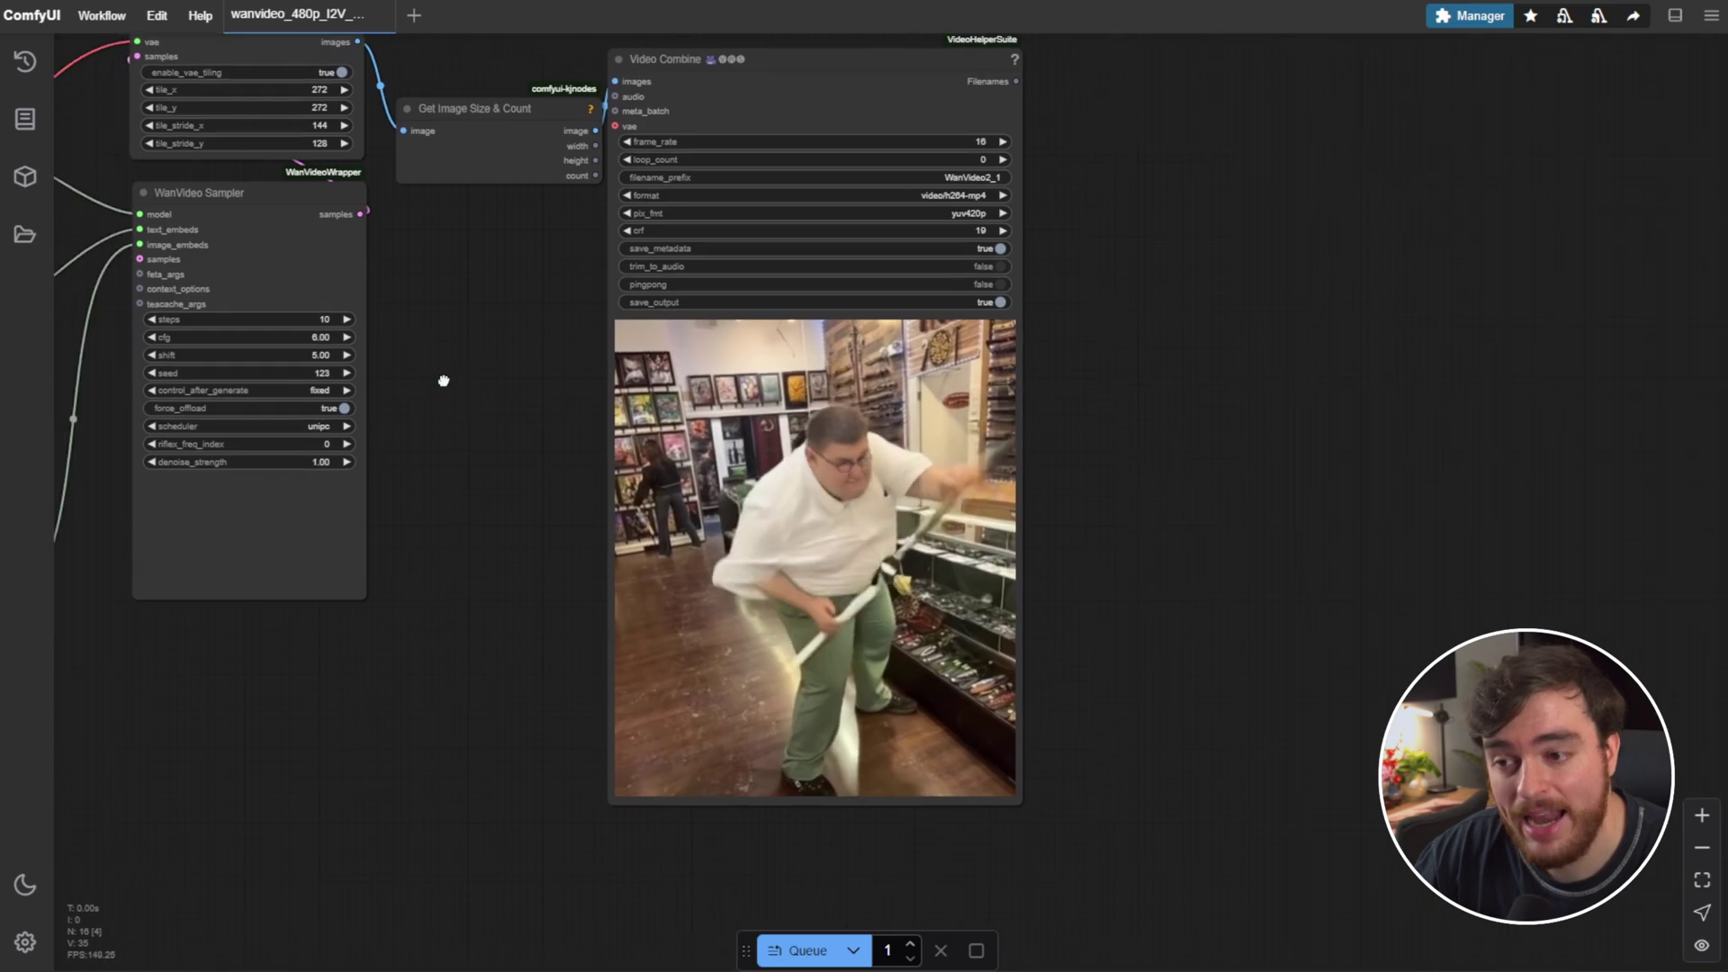
scroll(558, 521, up, 3)
drag(558, 520, 444, 463)
scroll(489, 513, up, 1)
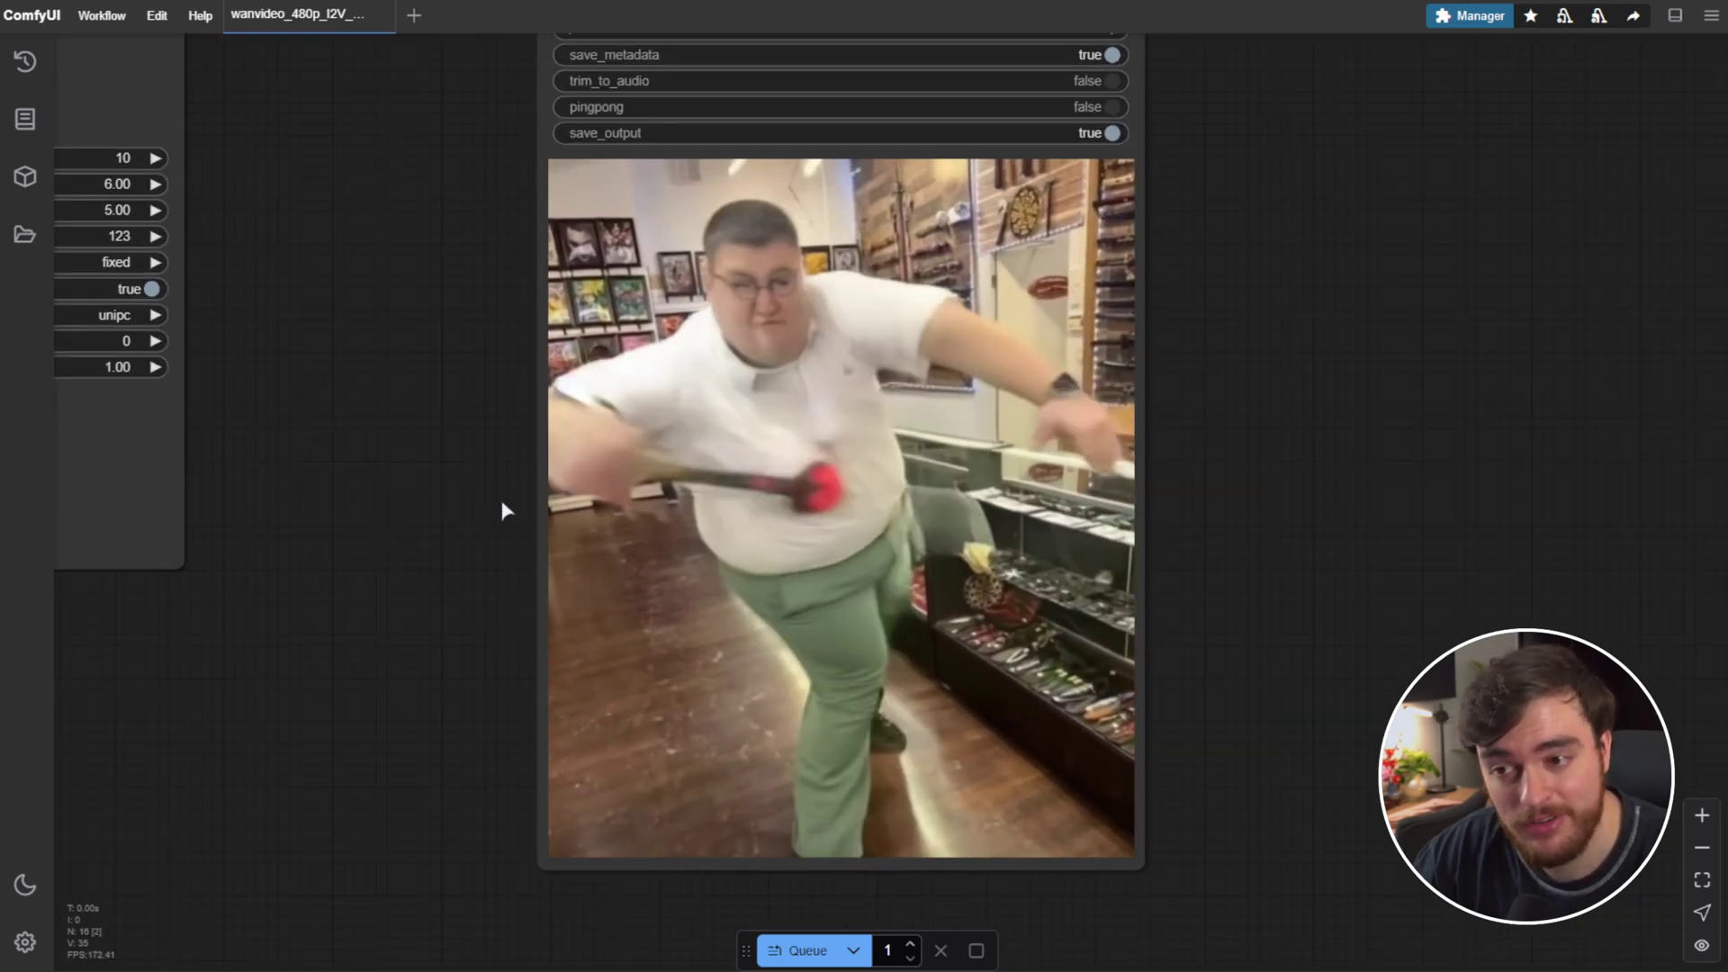